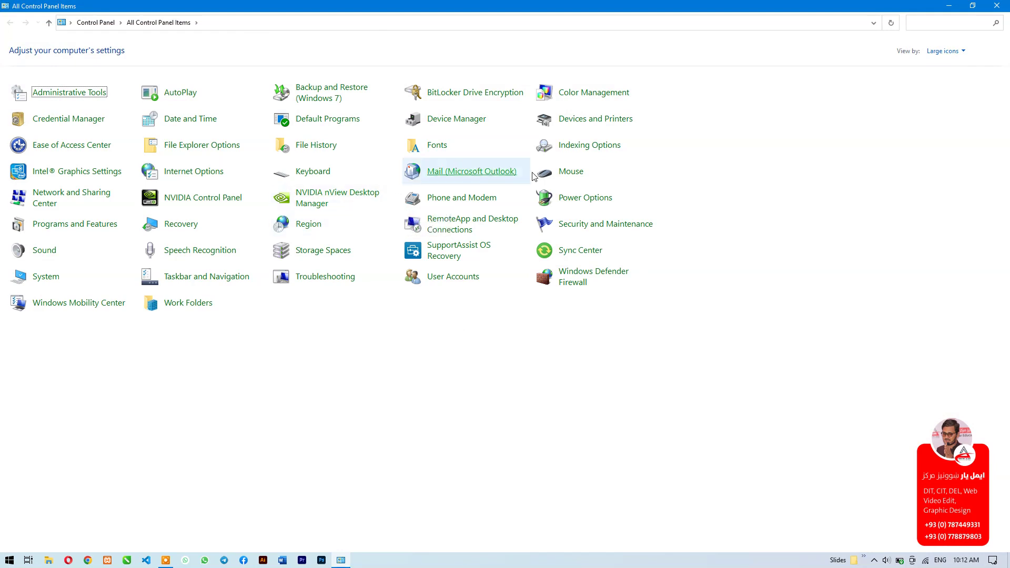
# View File Explorer Options from Control Panel, close the dialog, and minimise Control Panel.
pyautogui.click(209, 150)
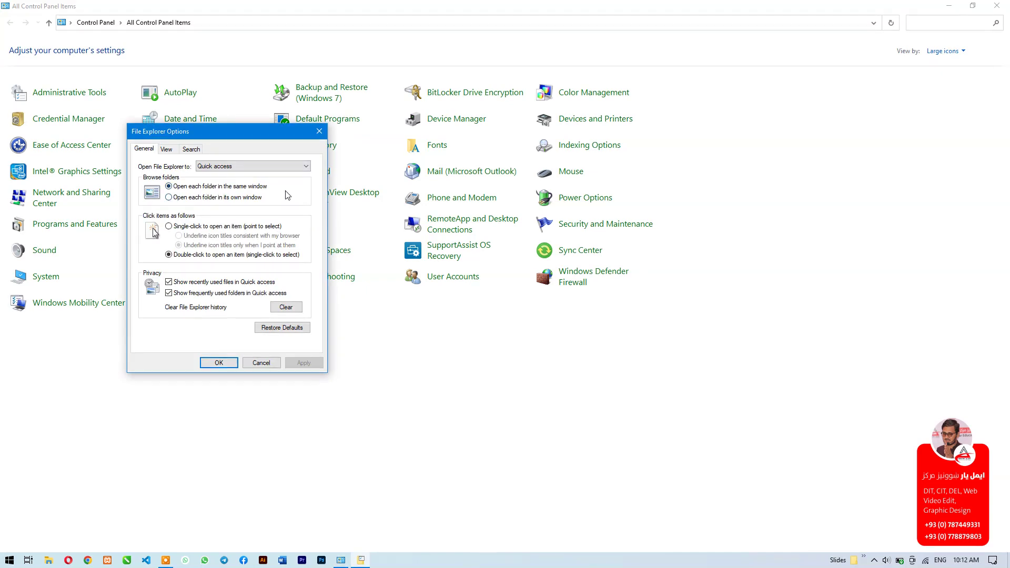
pyautogui.click(319, 132)
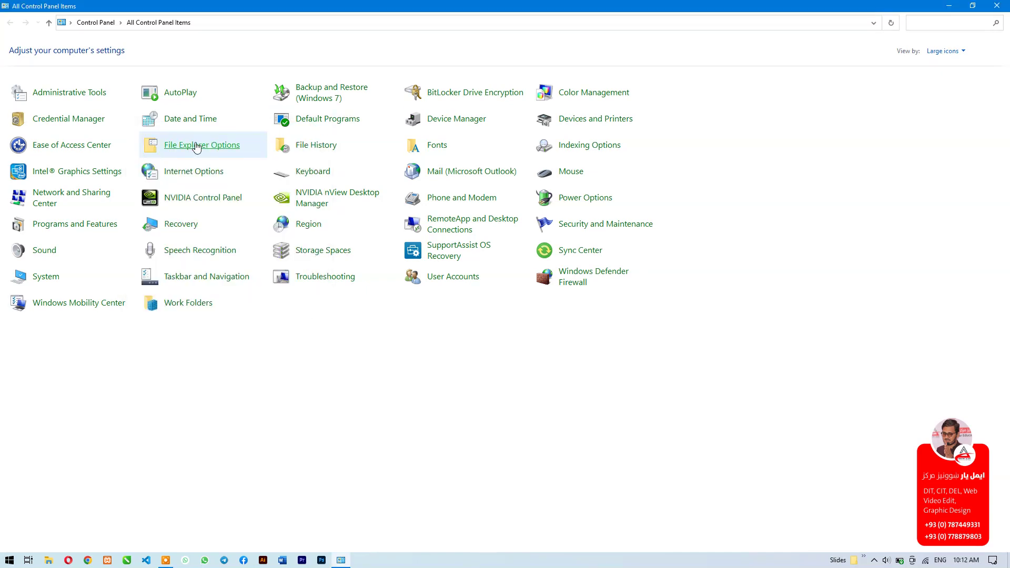
pyautogui.click(960, 7)
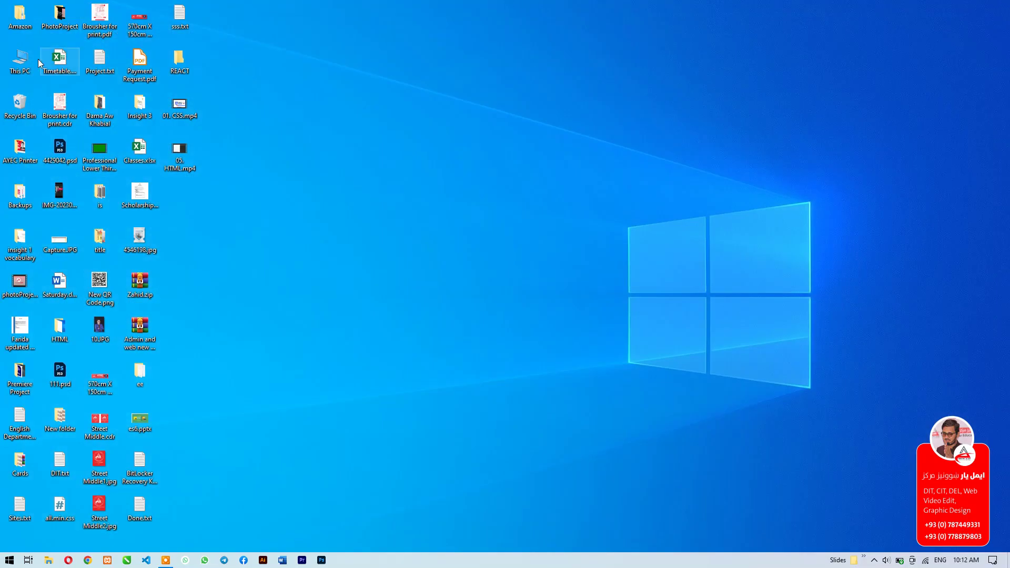
# Browse from This PC to the D: drive, view Folder Options from there, and close the dialog.
pyautogui.doubleClick(22, 65)
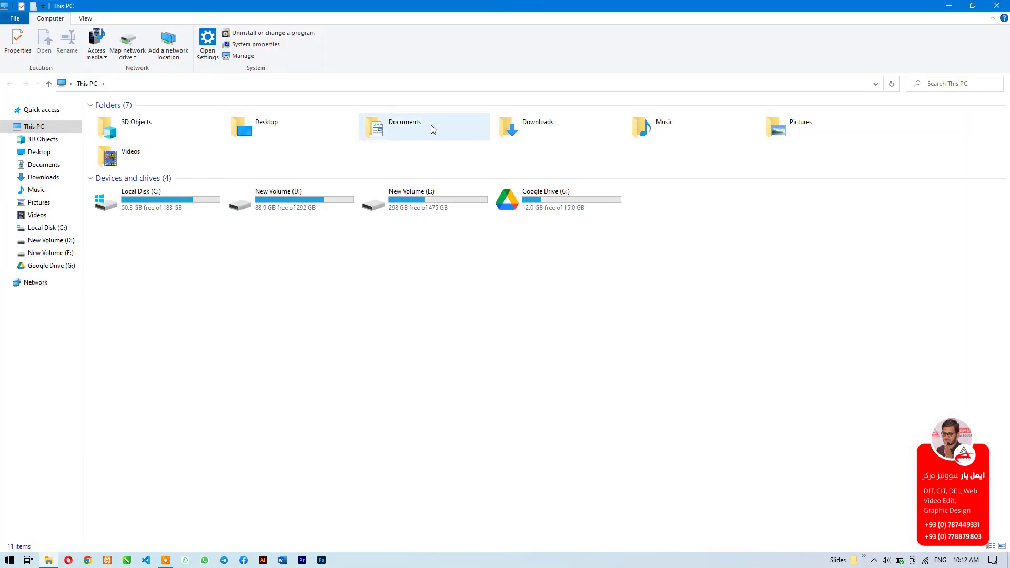
pyautogui.doubleClick(317, 205)
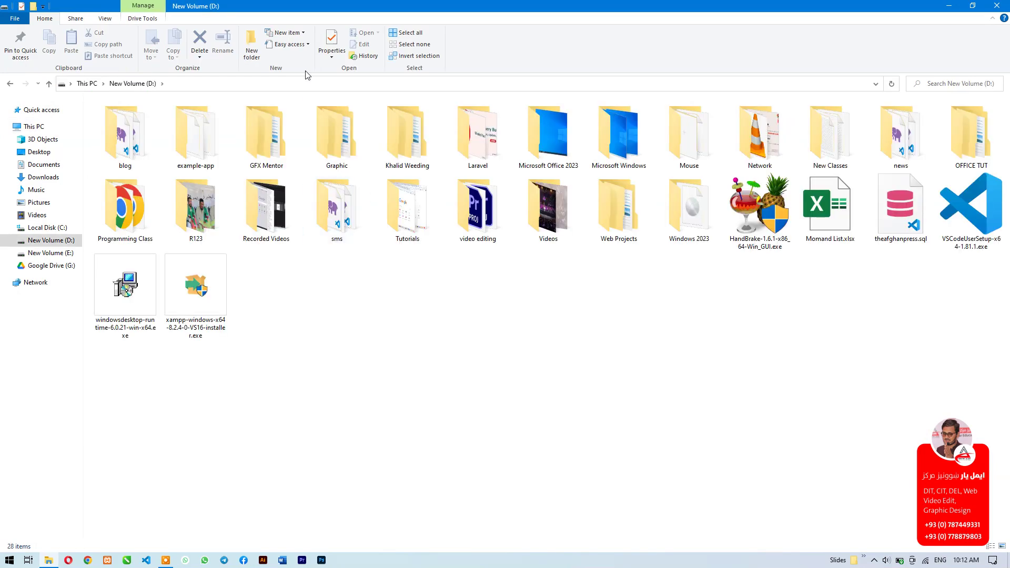
pyautogui.click(107, 19)
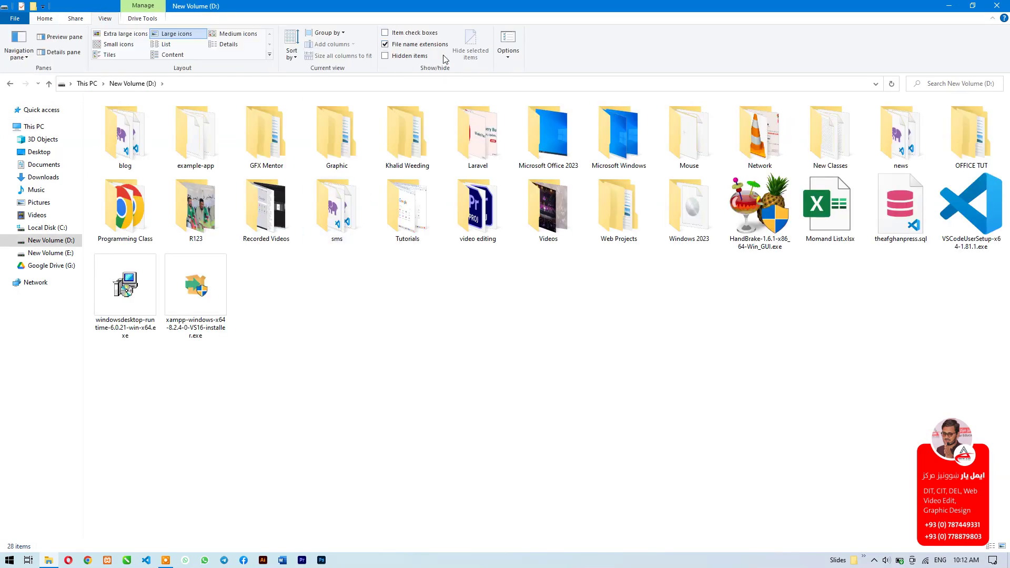
pyautogui.click(508, 40)
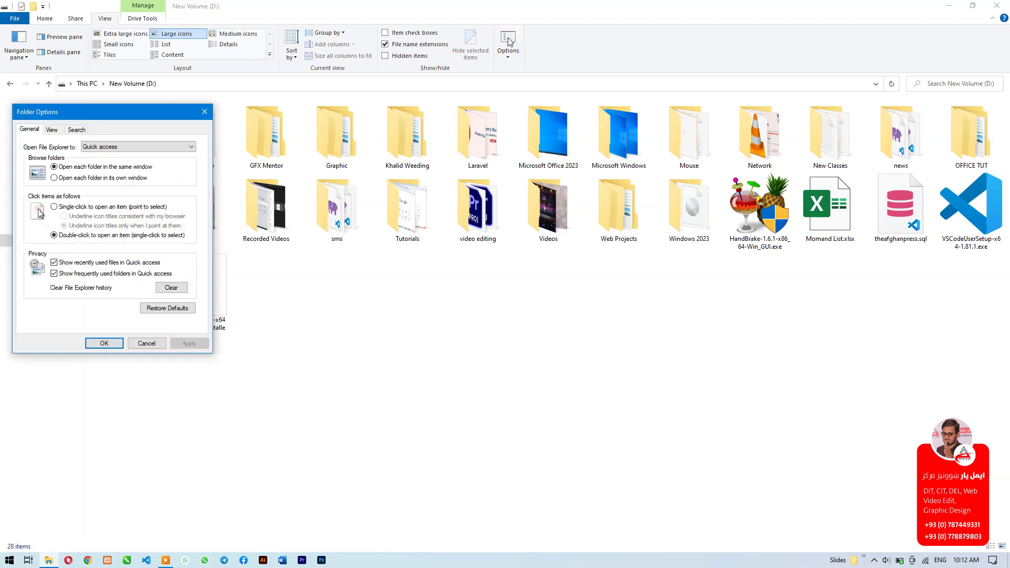
pyautogui.click(205, 111)
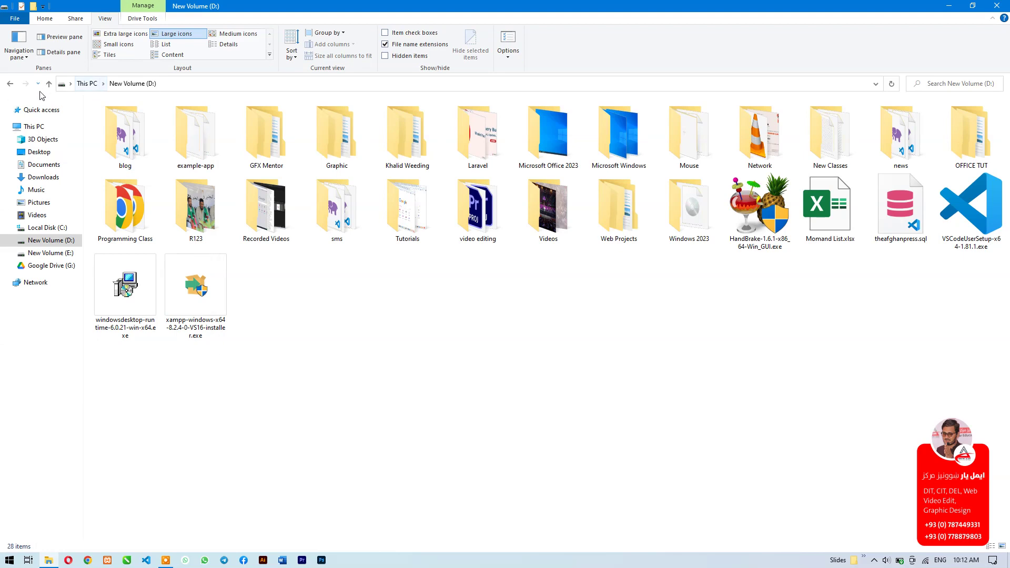
# Inspect the "Open File Explorer to" choices in Folder Options from This PC, keep Quick access, and close the window.
pyautogui.click(35, 126)
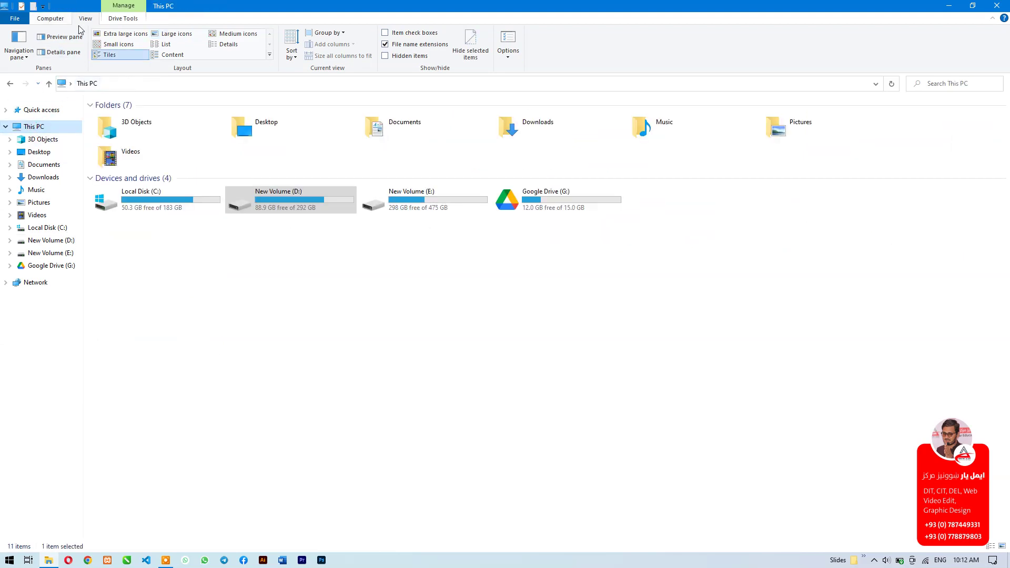
pyautogui.click(513, 39)
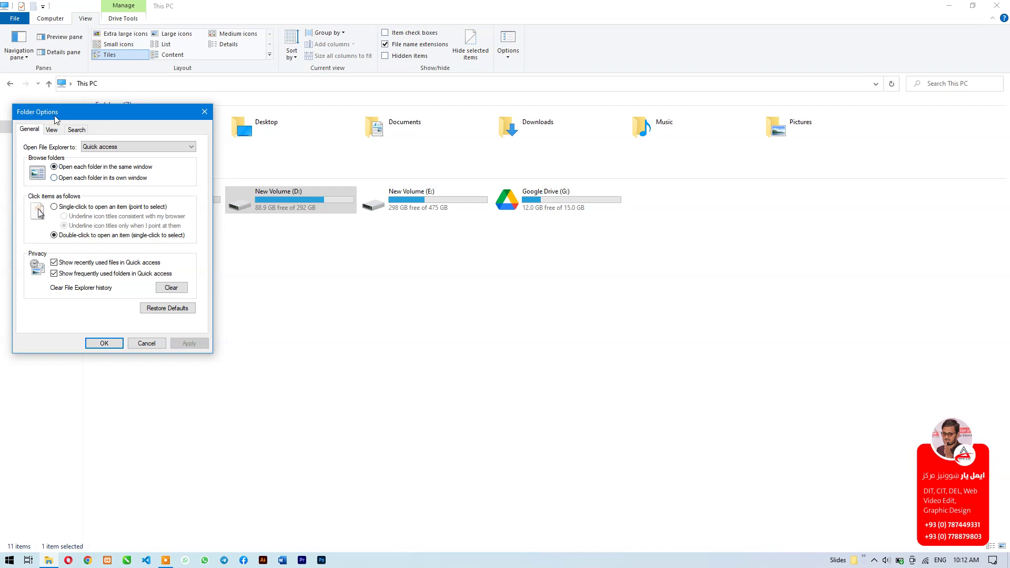
pyautogui.moveTo(47, 112); pyautogui.dragTo(576, 116)
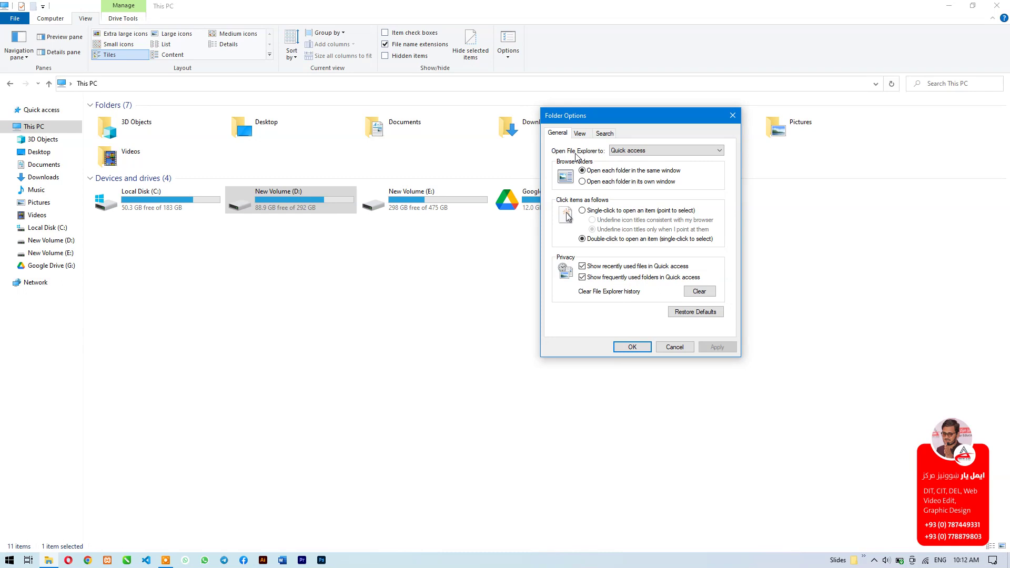
pyautogui.click(646, 153)
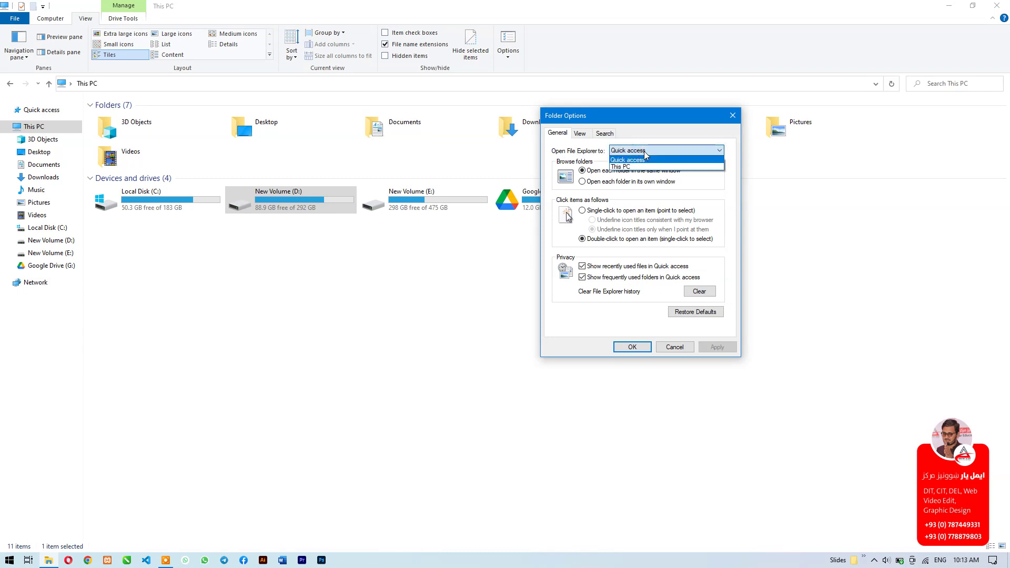
pyautogui.click(627, 159)
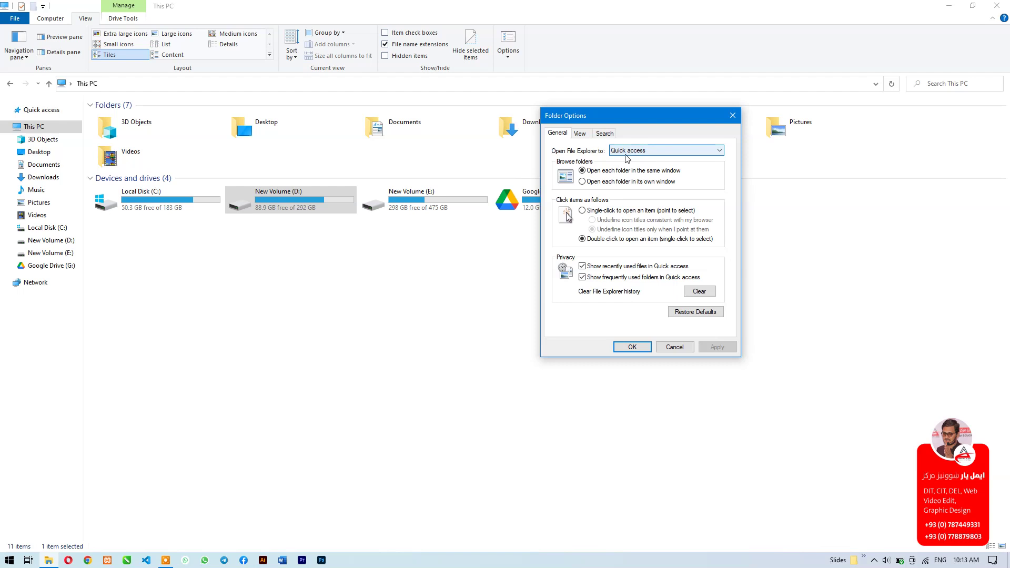
pyautogui.click(737, 113)
pyautogui.click(997, 6)
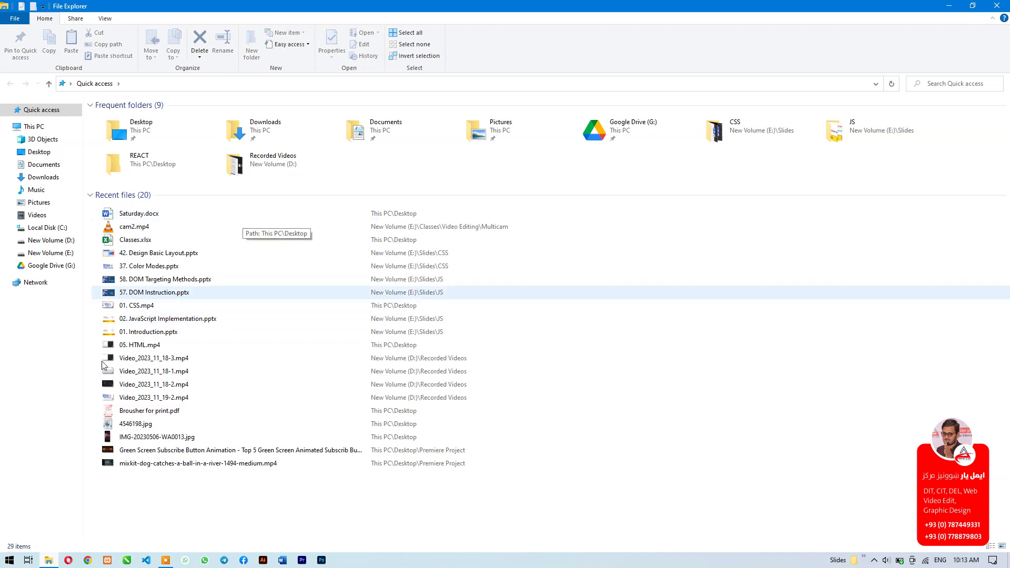
# In a new File Explorer window, set File Explorer to open to This PC, apply the setting, and close the window.
pyautogui.press('super+d')
pyautogui.press('super+e')
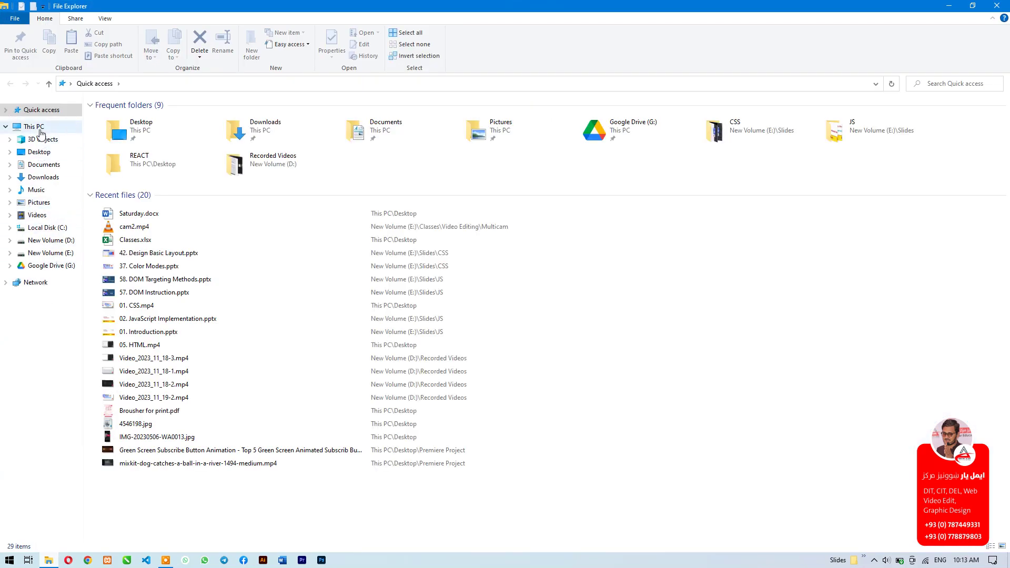
pyautogui.click(35, 128)
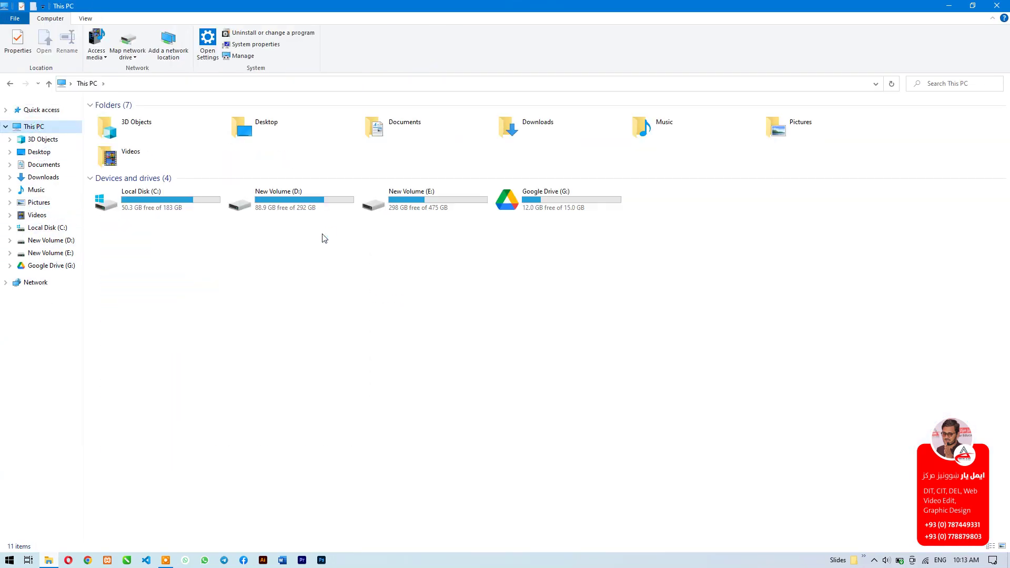
pyautogui.click(85, 19)
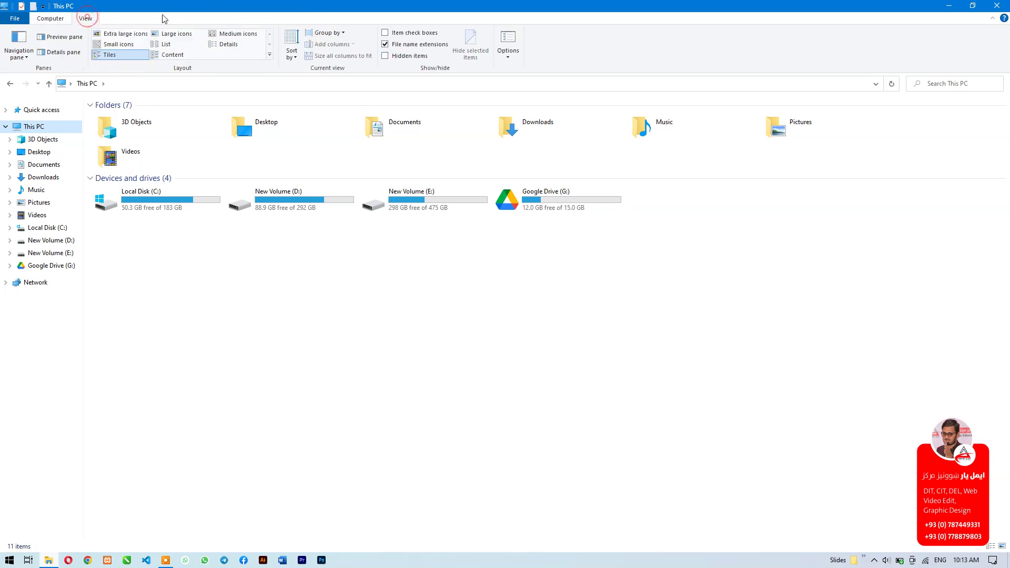
pyautogui.click(505, 43)
pyautogui.click(108, 147)
pyautogui.click(108, 163)
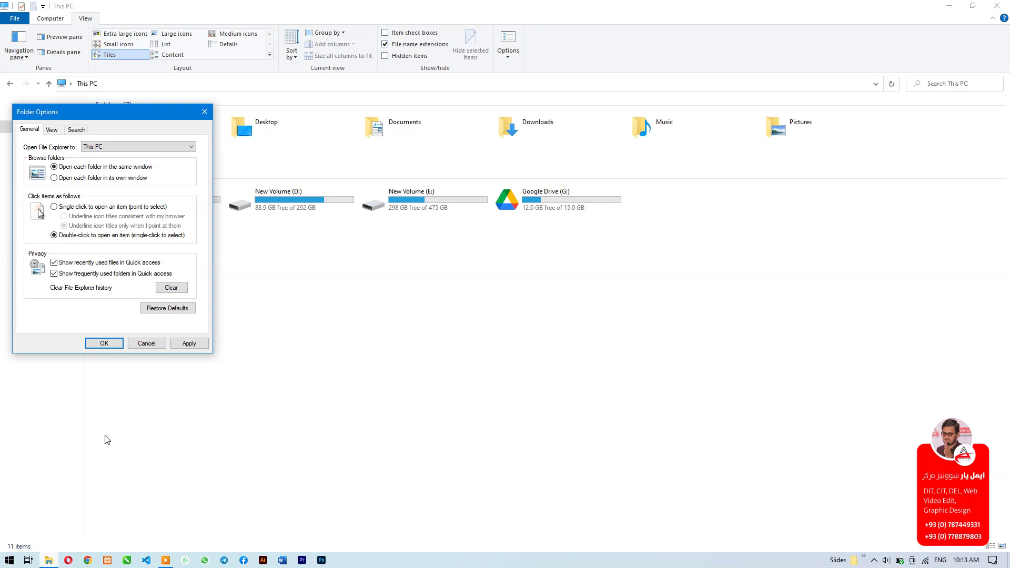
pyautogui.click(104, 343)
pyautogui.hotkey('alt', 'F4')
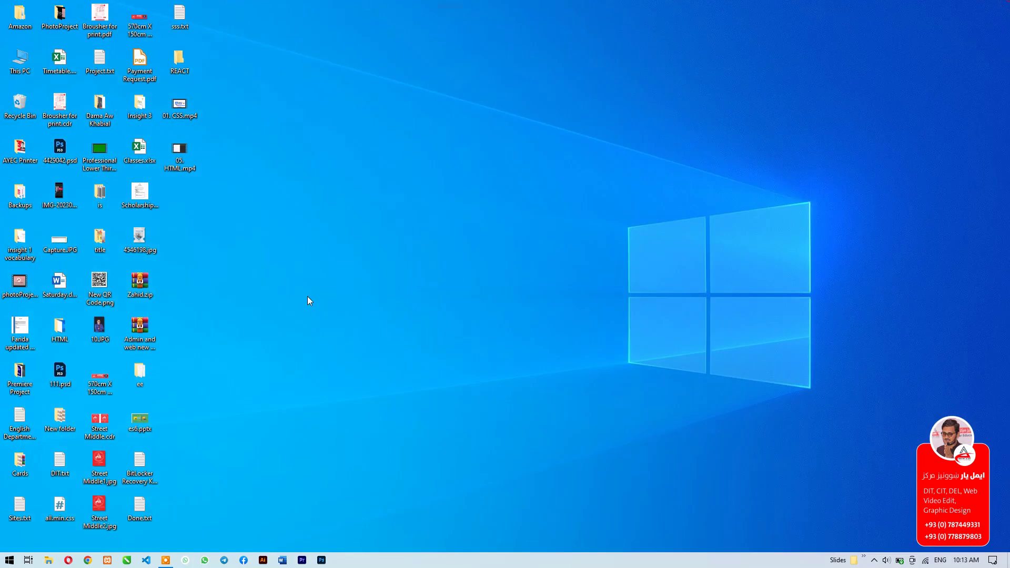
# Set File Explorer to open to Quick access again, and reopen it to check the start location.
pyautogui.click(47, 561)
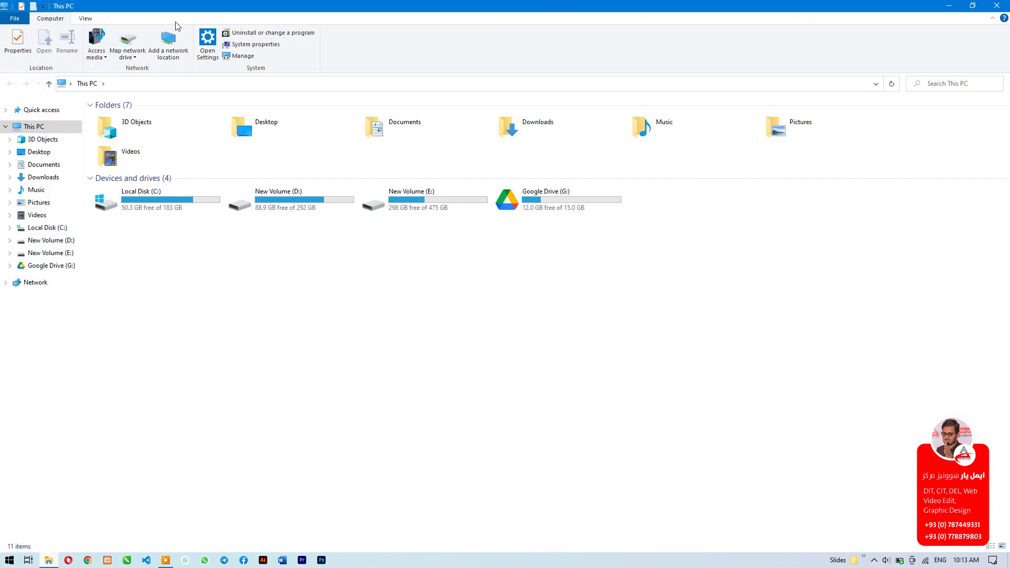
pyautogui.click(87, 19)
pyautogui.click(509, 41)
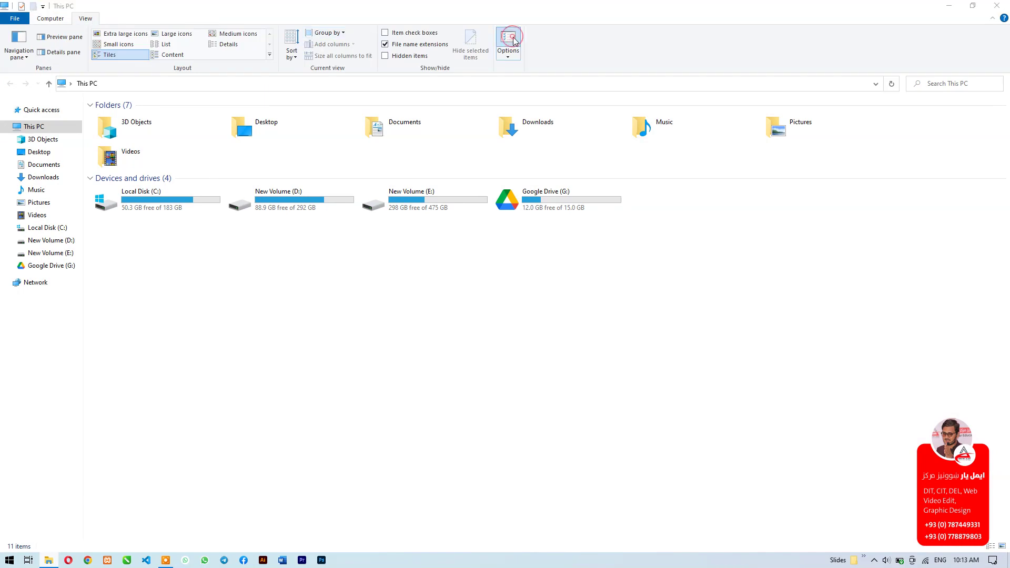
pyautogui.click(147, 152)
pyautogui.click(119, 156)
pyautogui.click(103, 343)
pyautogui.hotkey('alt', 'F4')
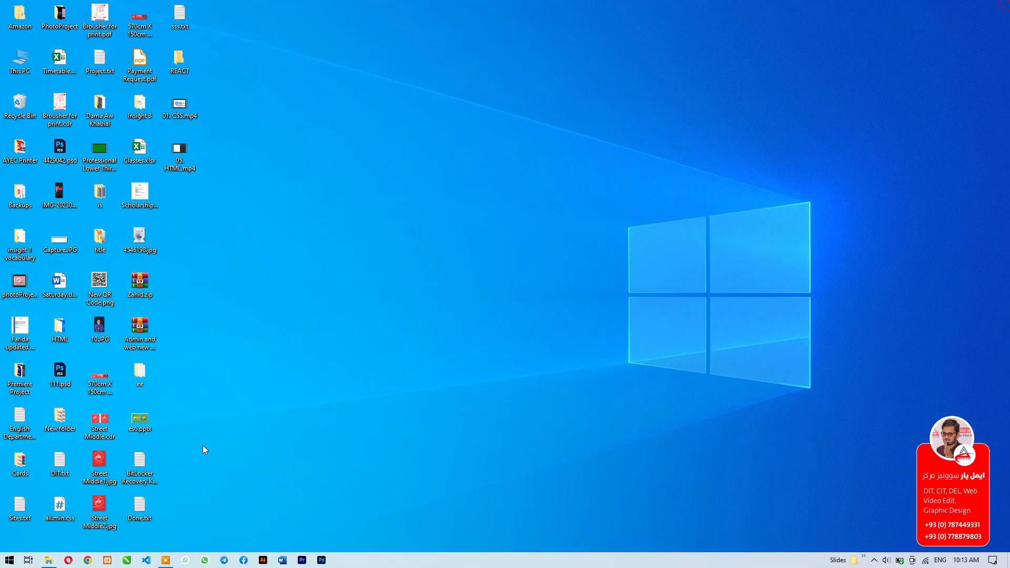
pyautogui.click(50, 561)
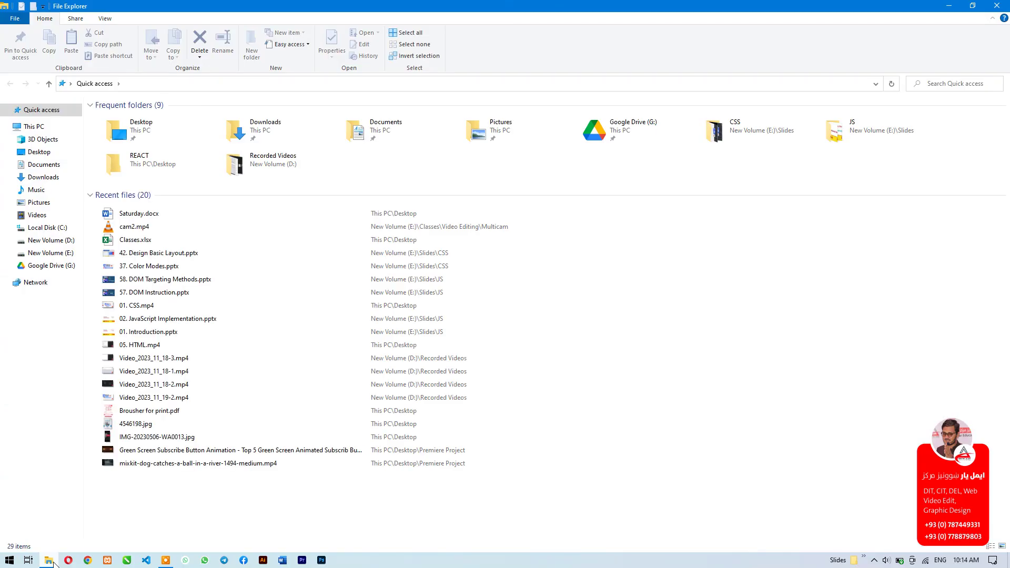
pyautogui.click(997, 5)
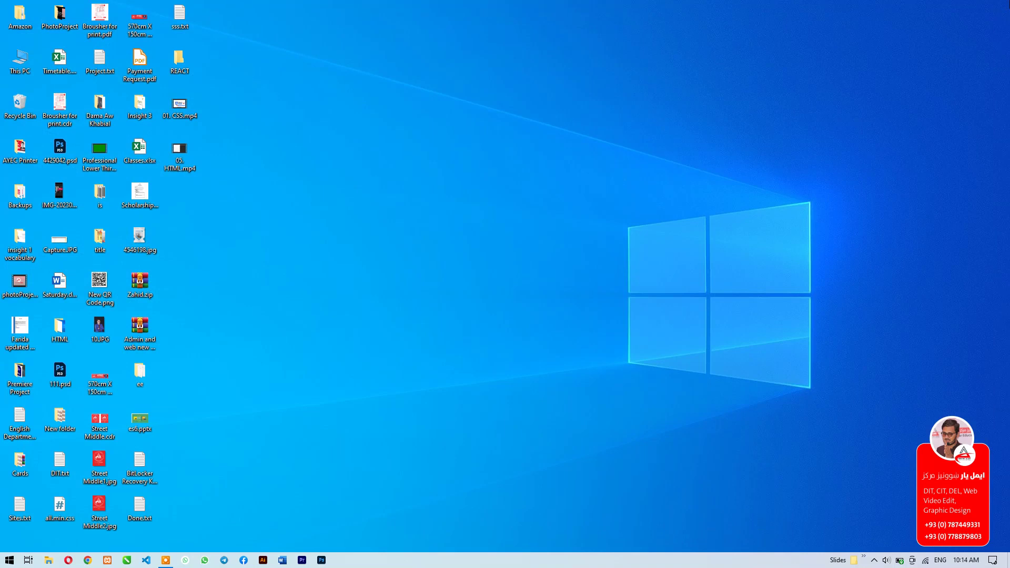
# Examine the Browse folders options in Folder Options from a new File Explorer window, and close both.
pyautogui.press('super+e')
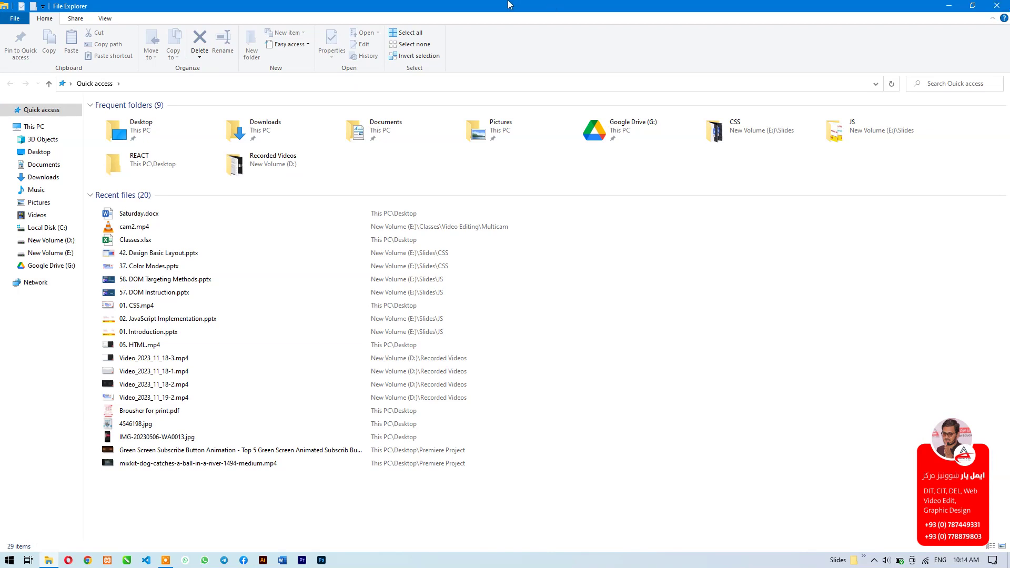
pyautogui.click(105, 18)
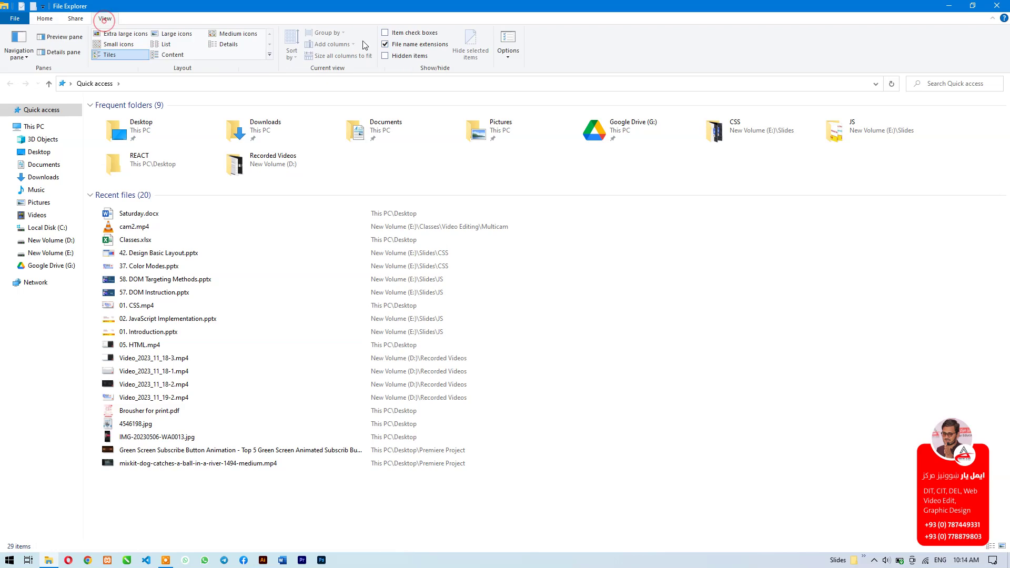
pyautogui.click(509, 40)
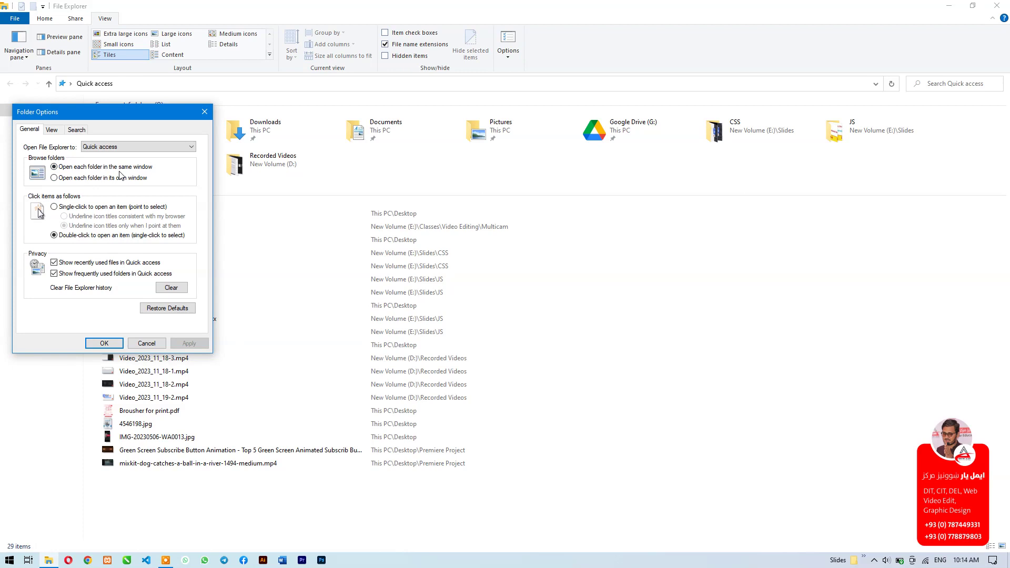
pyautogui.click(204, 112)
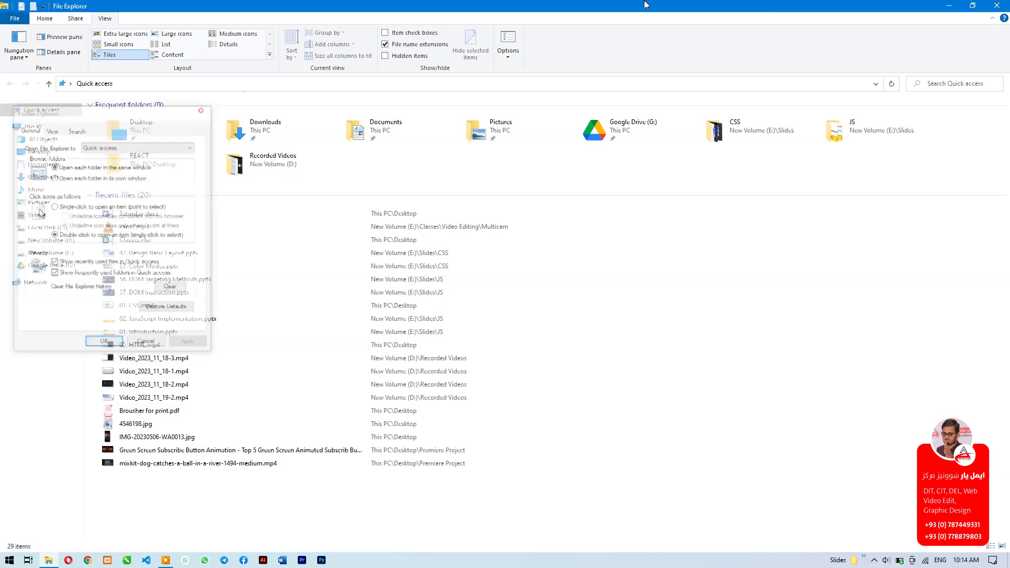
pyautogui.click(997, 6)
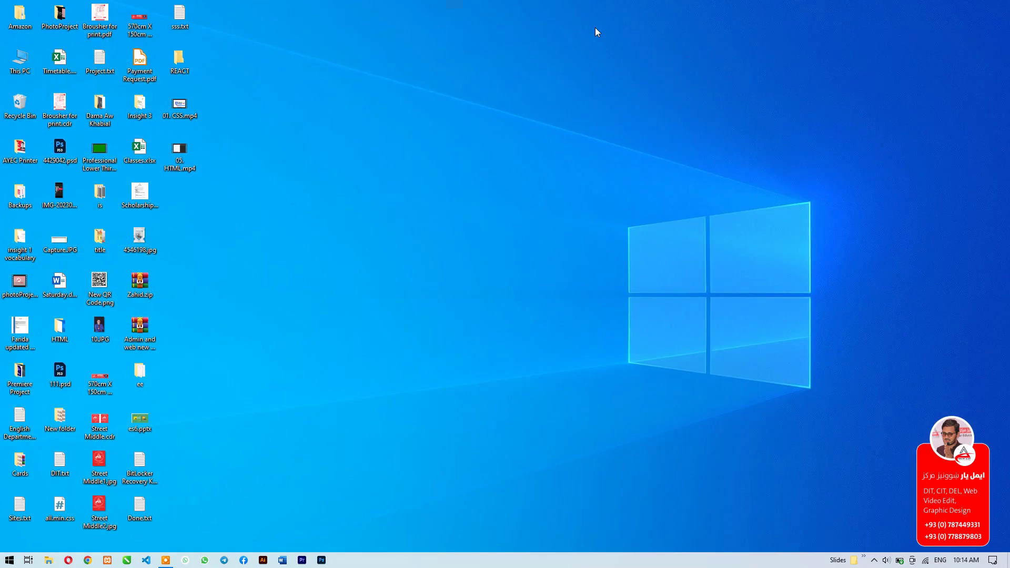
# Browse from This PC into the Software folder on the E: drive.
pyautogui.doubleClick(25, 68)
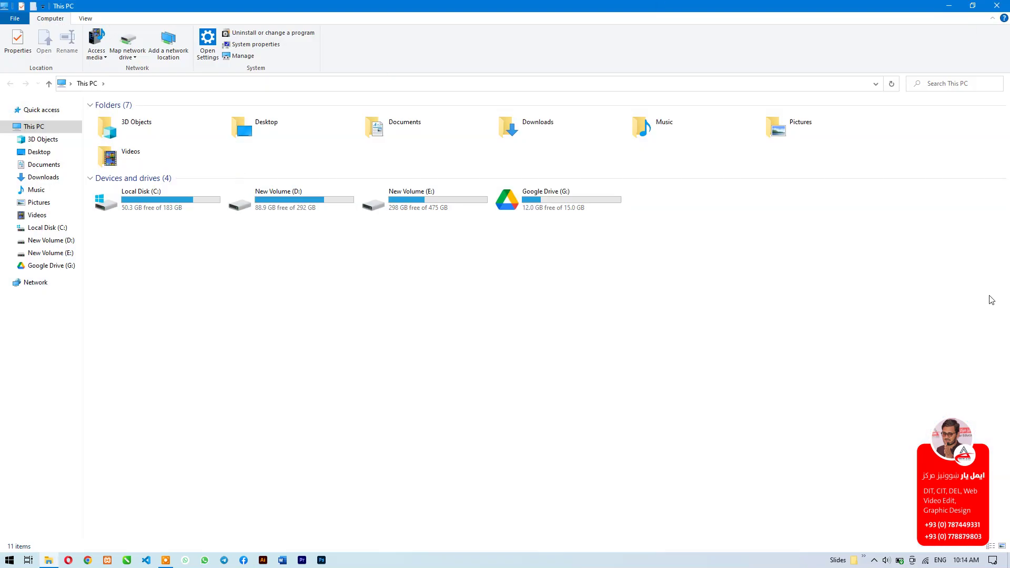
pyautogui.doubleClick(394, 205)
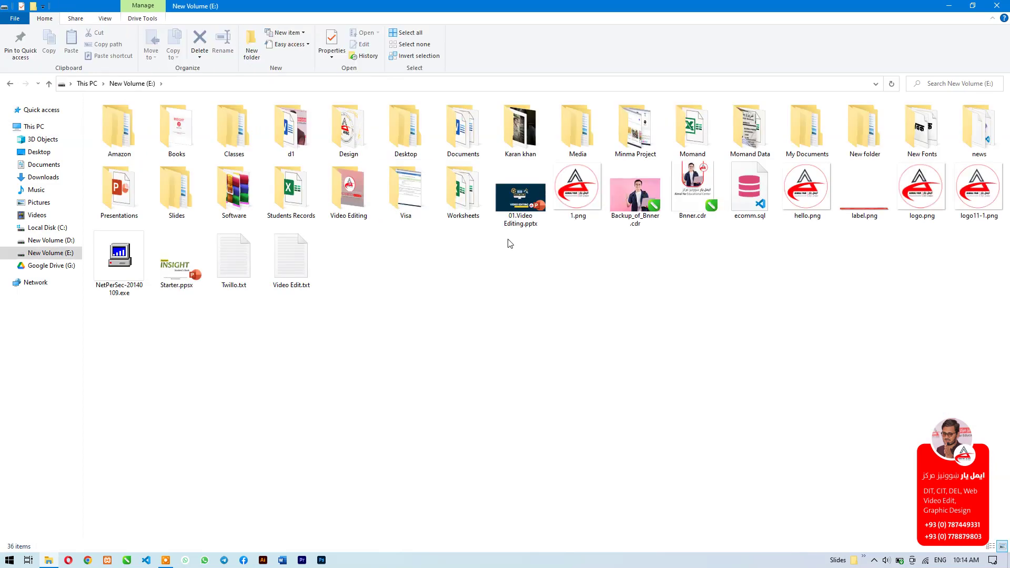
pyautogui.doubleClick(242, 190)
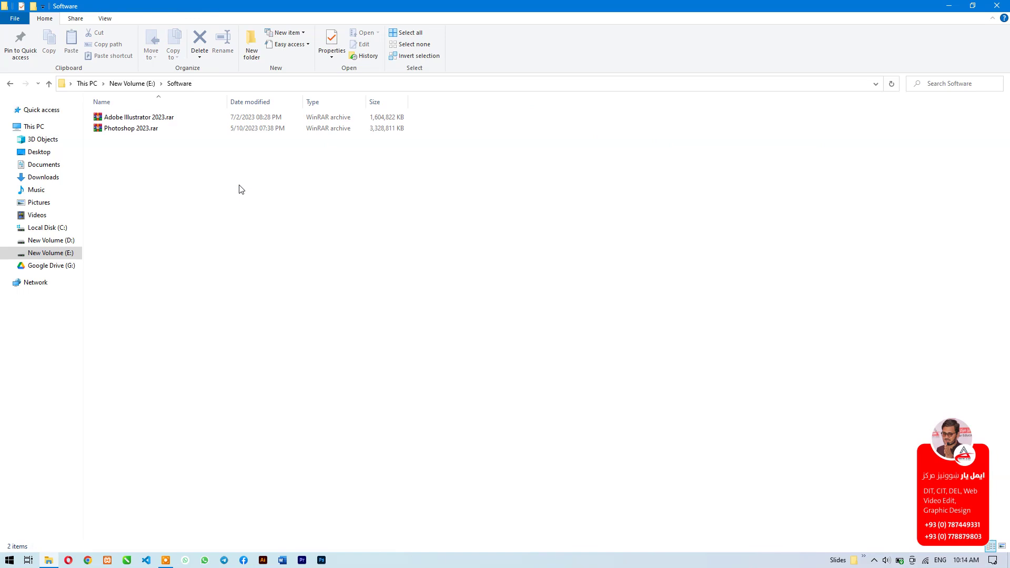
# Set Folder Options to open each folder in its own window, and close the Software folder window.
pyautogui.click(99, 19)
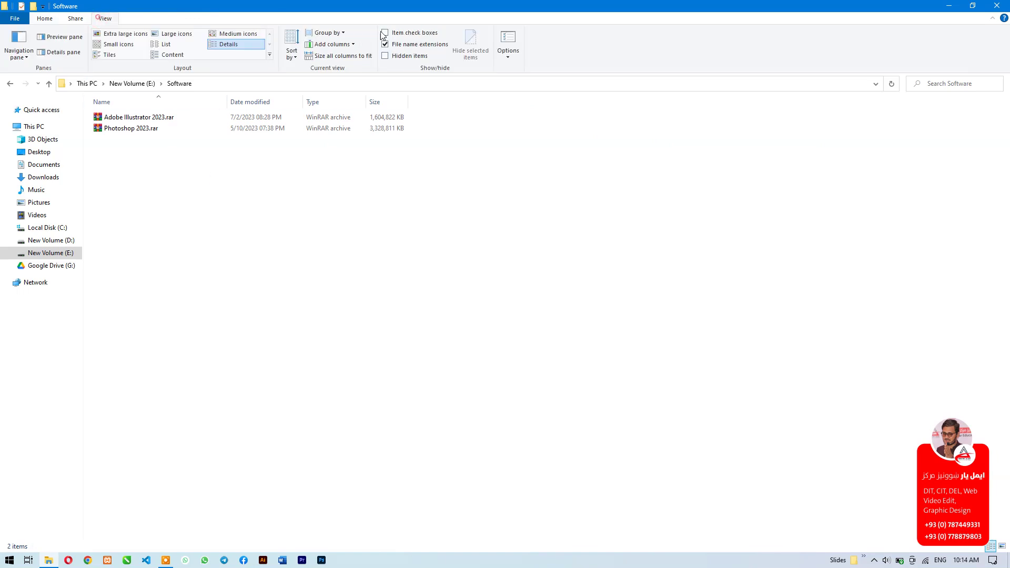
pyautogui.click(507, 41)
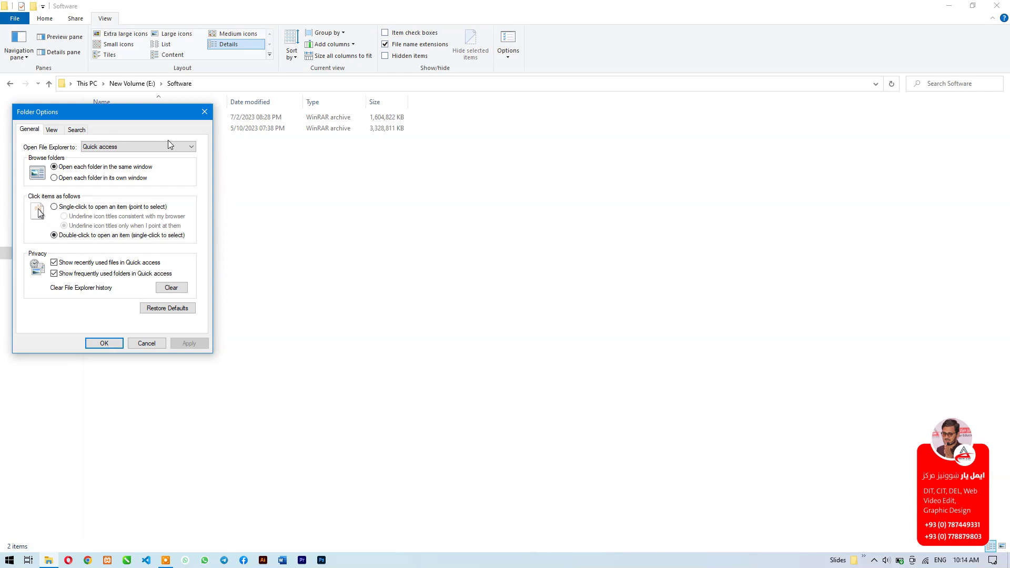
pyautogui.click(103, 179)
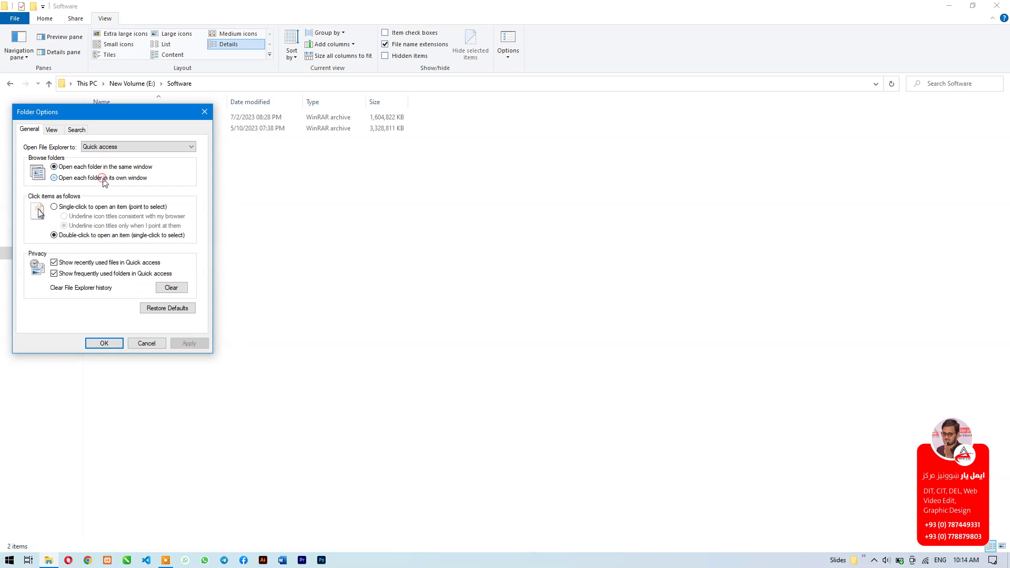
pyautogui.click(108, 343)
pyautogui.hotkey('alt', 'F4')
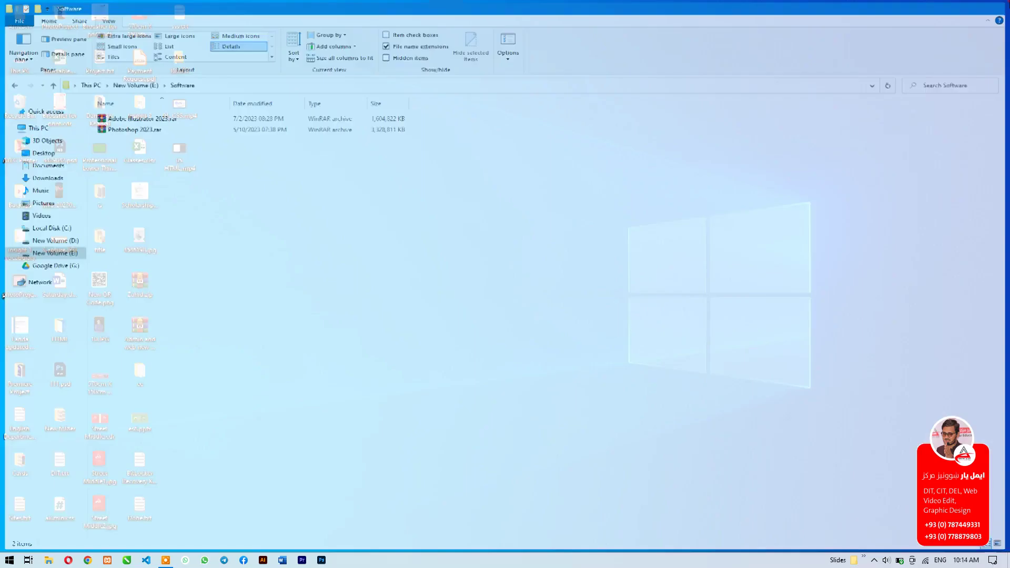
# Open the E: drive from This PC and its Software folder to check that each opens separately, and close both folder windows.
pyautogui.doubleClick(21, 59)
pyautogui.doubleClick(426, 211)
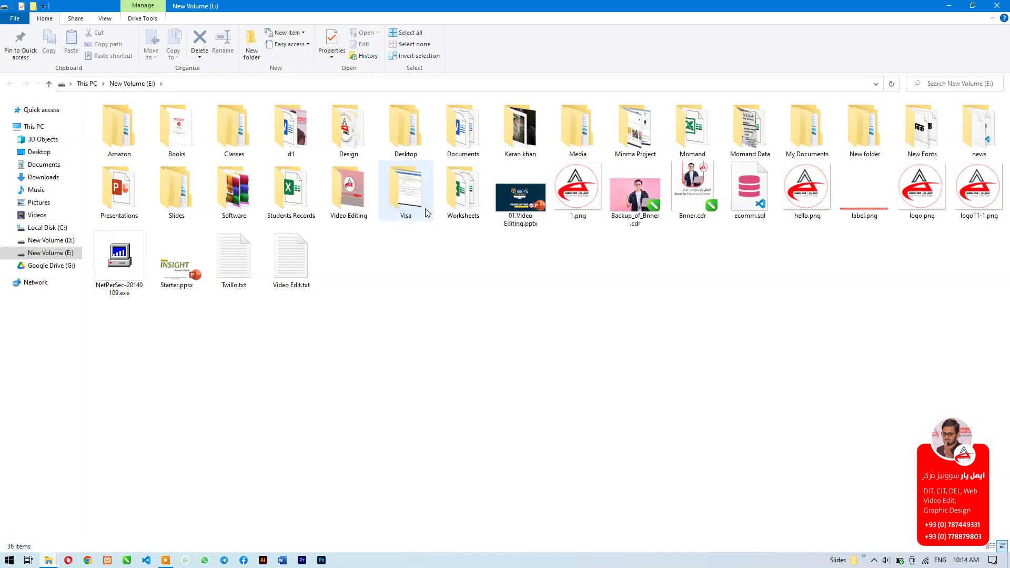
pyautogui.doubleClick(350, 6)
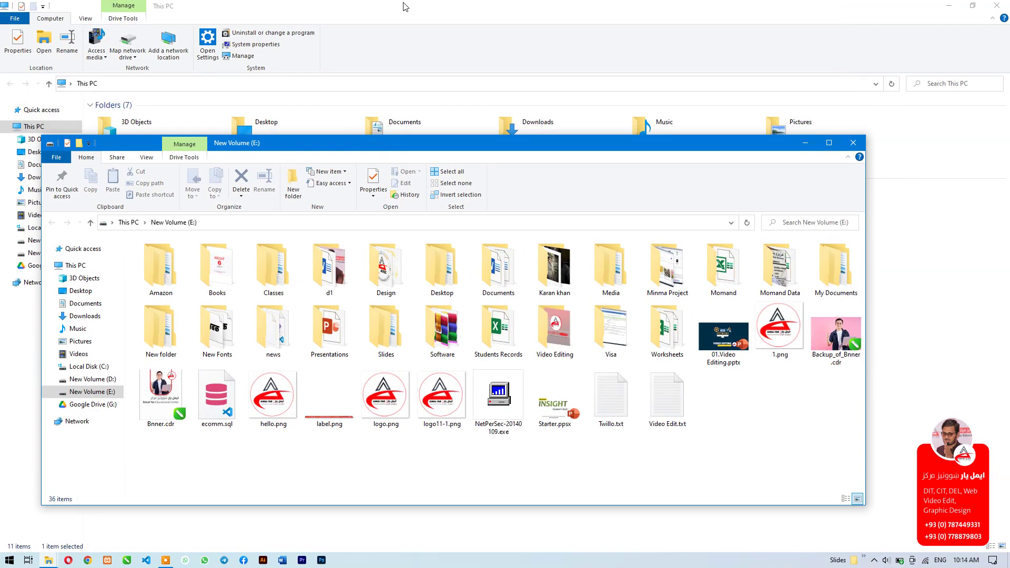
pyautogui.click(436, 341)
pyautogui.doubleClick(434, 341)
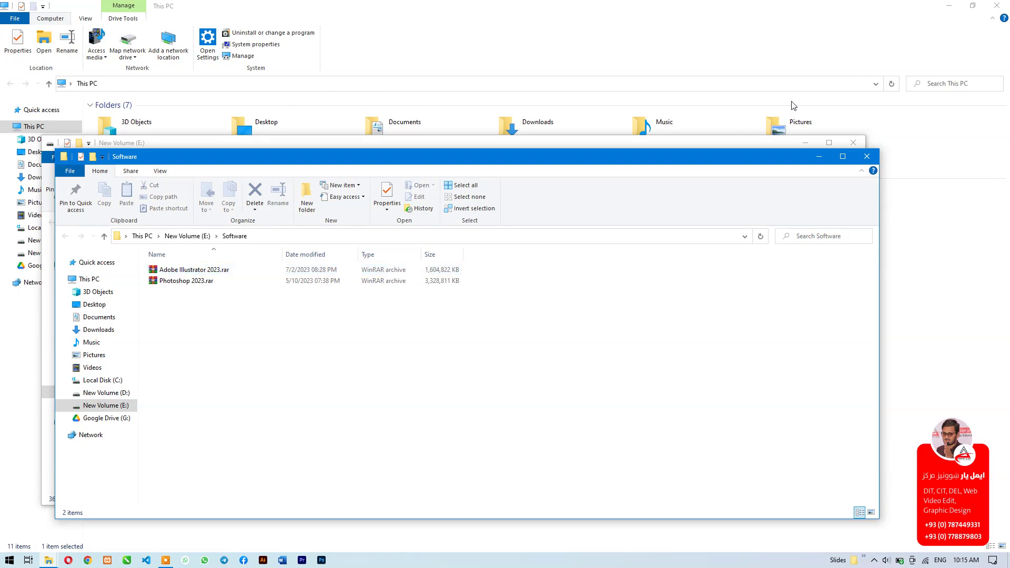
pyautogui.click(866, 157)
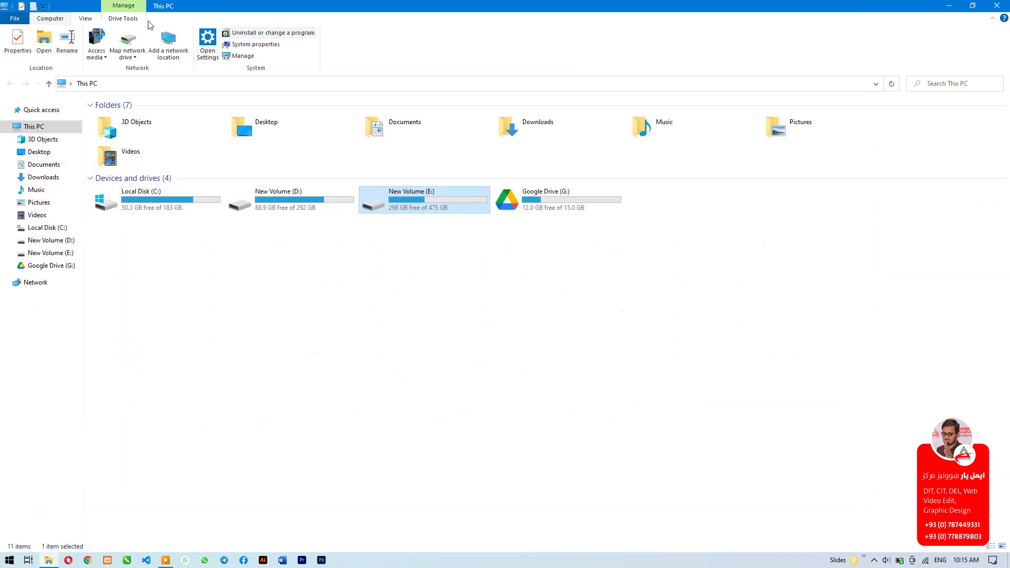
# Set Folder Options to open each folder in the same window.
pyautogui.click(84, 19)
pyautogui.click(508, 39)
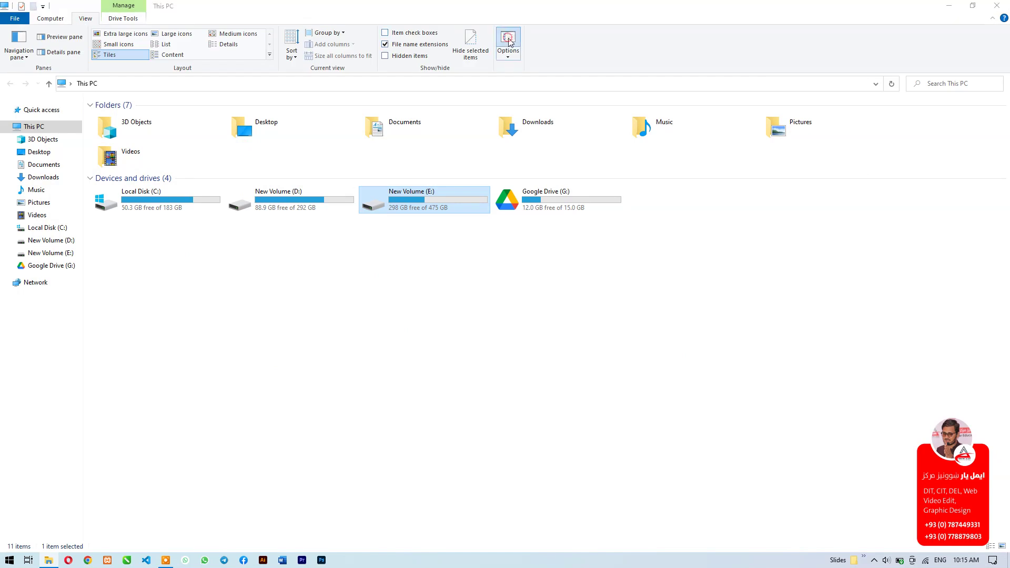
pyautogui.click(112, 168)
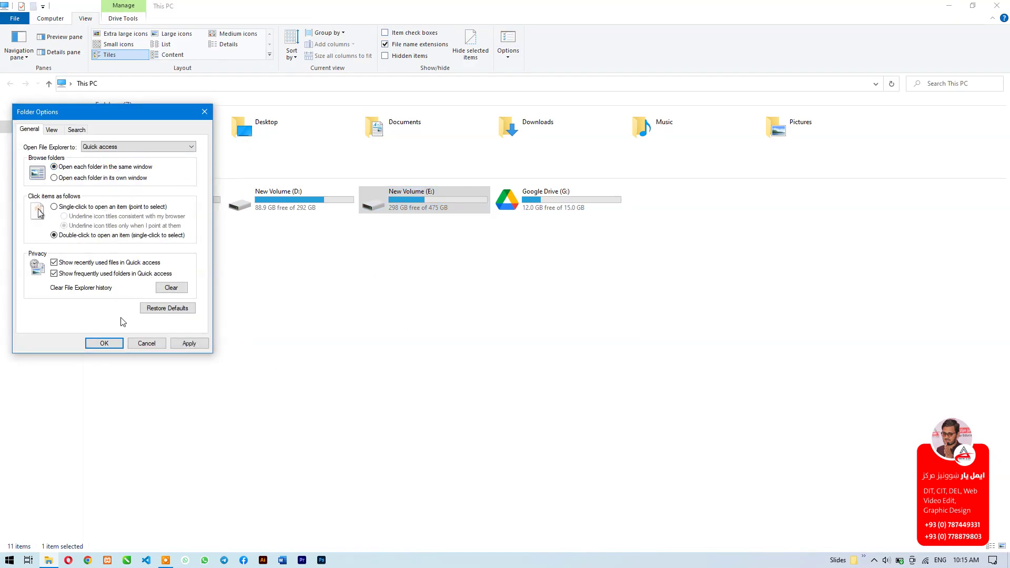
pyautogui.click(104, 343)
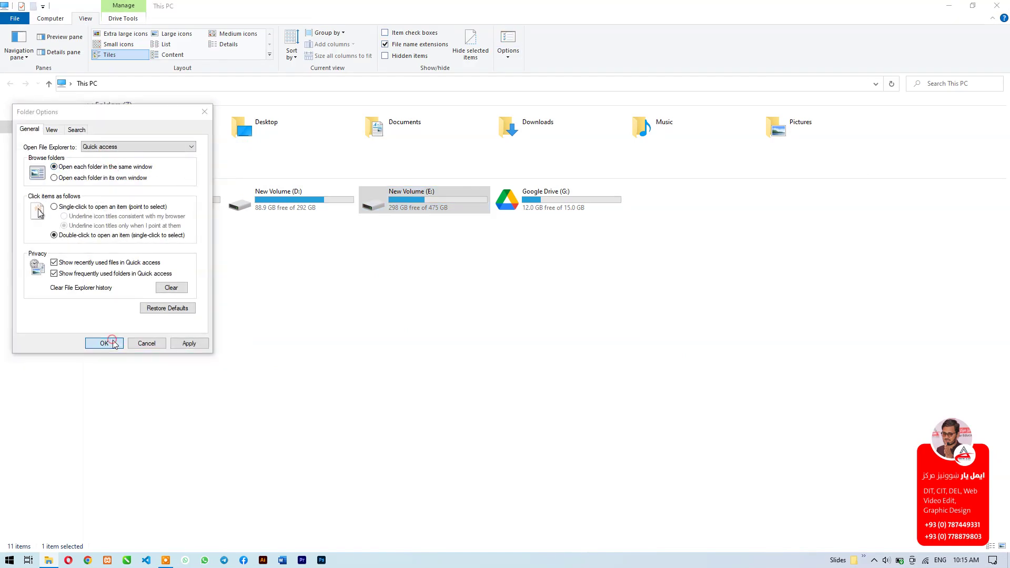
# Open the E: drive and its Software folder to check the same-window browsing, and maximize the window.
pyautogui.doubleClick(427, 210)
pyautogui.moveTo(384, 5); pyautogui.dragTo(476, 105)
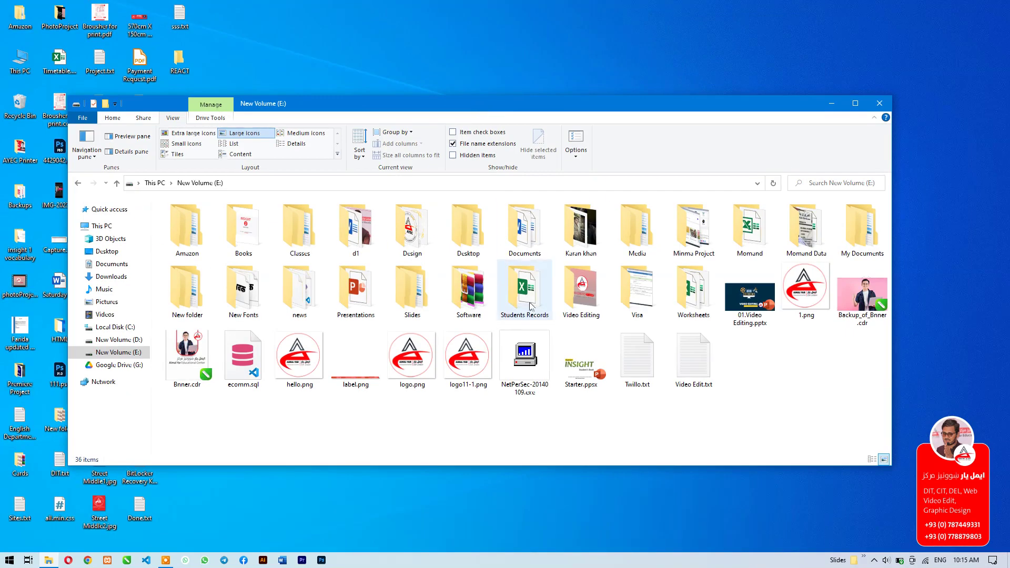
pyautogui.click(463, 314)
pyautogui.doubleClick(463, 315)
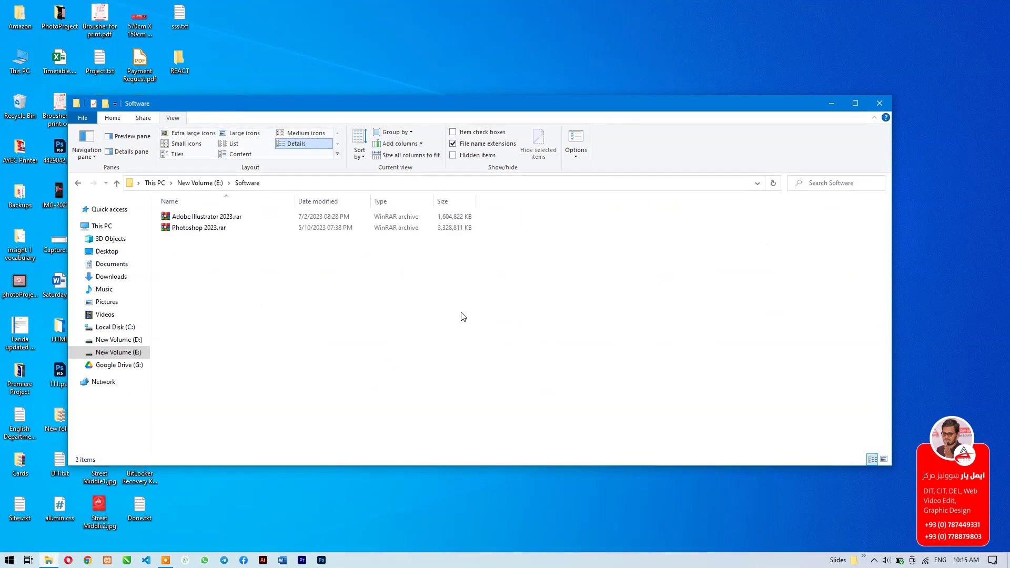
pyautogui.click(856, 103)
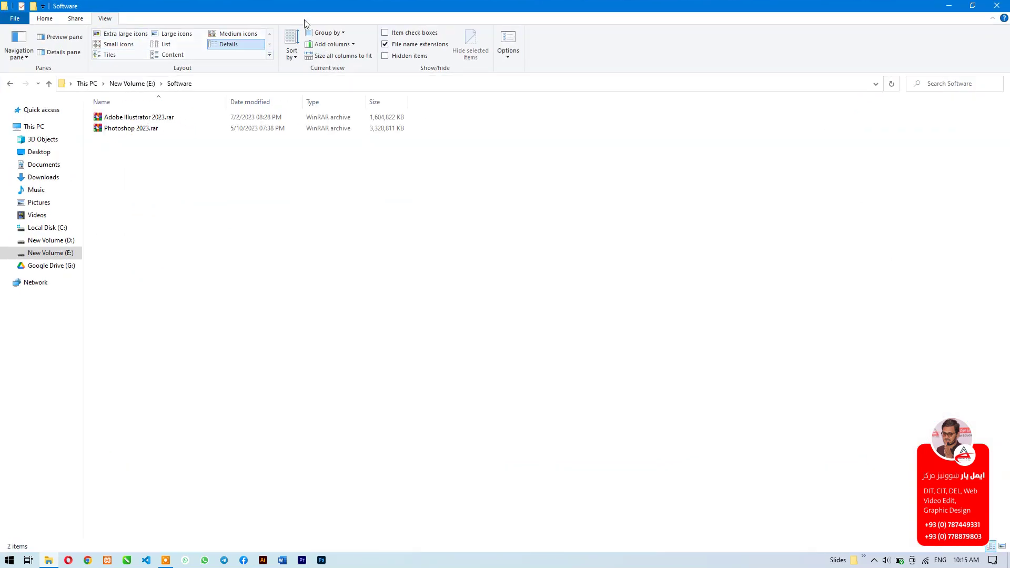
# Set Folder Options to open items with a single click, and close the Software folder window.
pyautogui.click(509, 39)
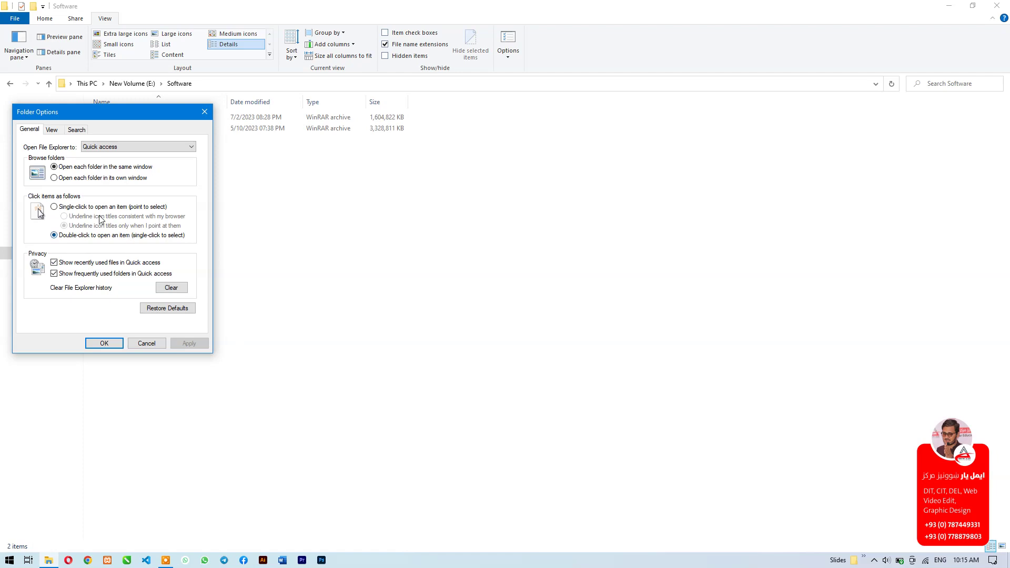
pyautogui.click(85, 207)
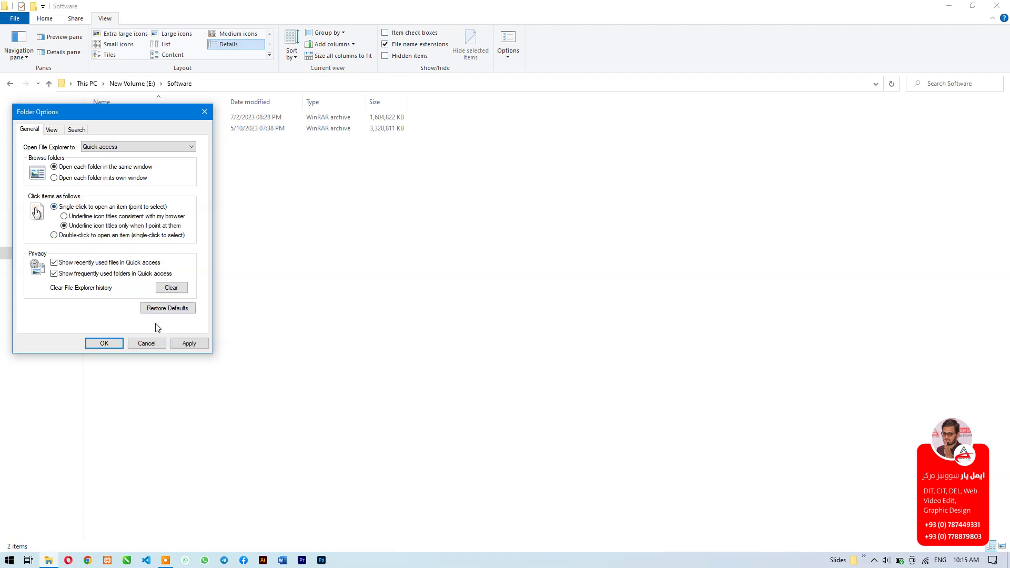
pyautogui.click(104, 345)
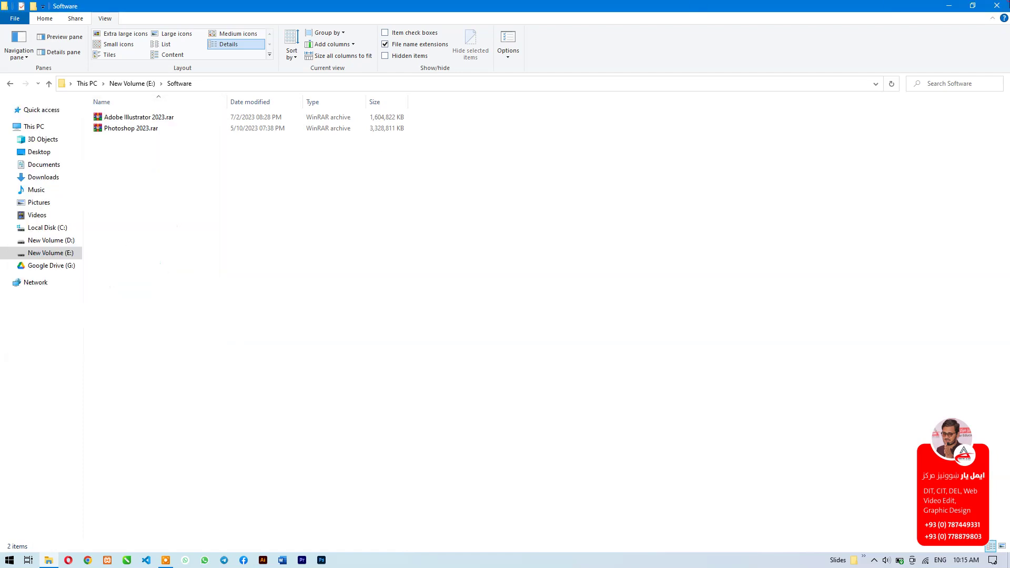
pyautogui.click(997, 6)
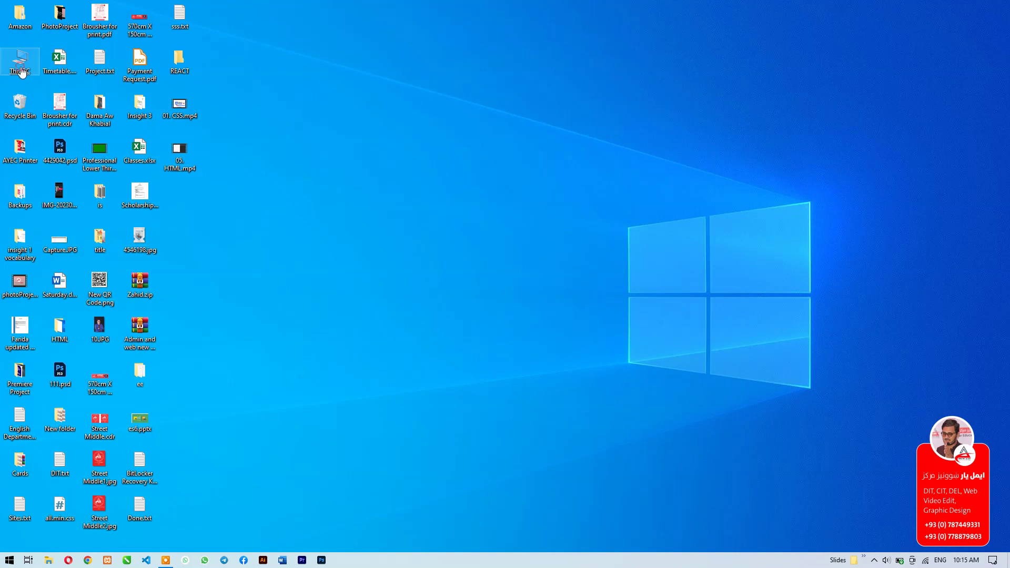
# Browse from This PC through the E: drive into the Visa folder to check single-click opening, and close the window.
pyautogui.doubleClick(22, 72)
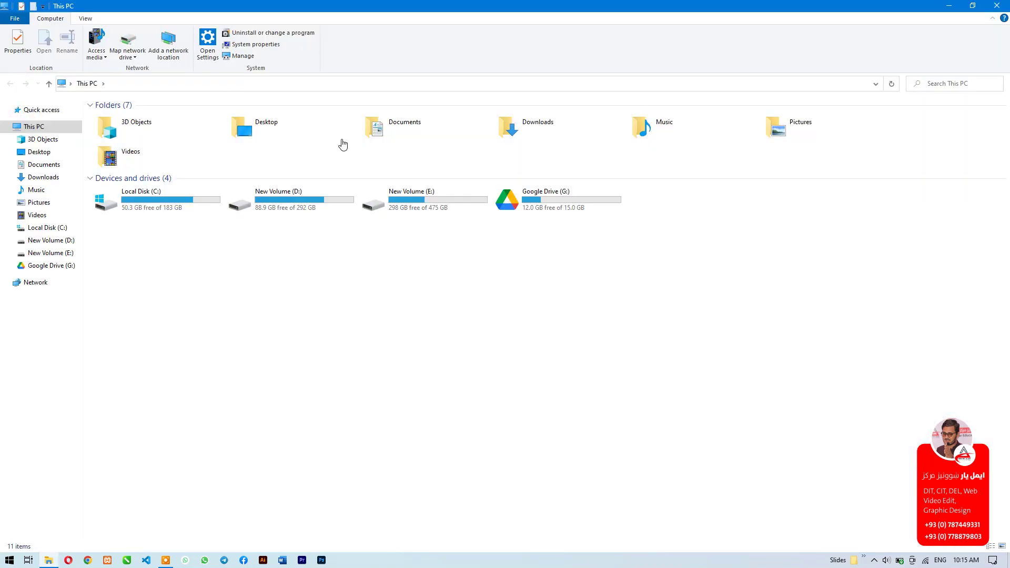
pyautogui.click(431, 205)
pyautogui.doubleClick(431, 204)
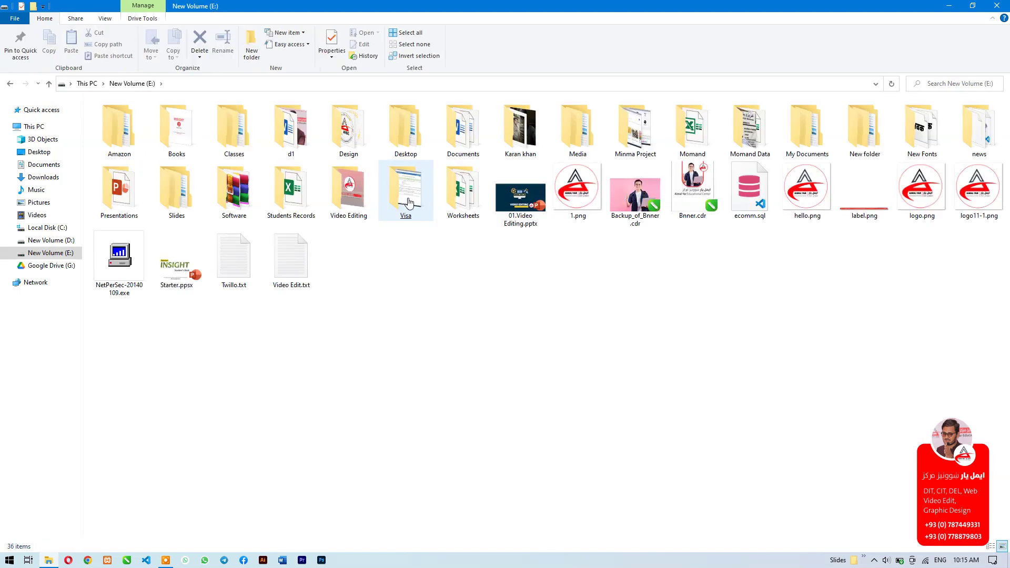
pyautogui.doubleClick(406, 200)
pyautogui.click(406, 200)
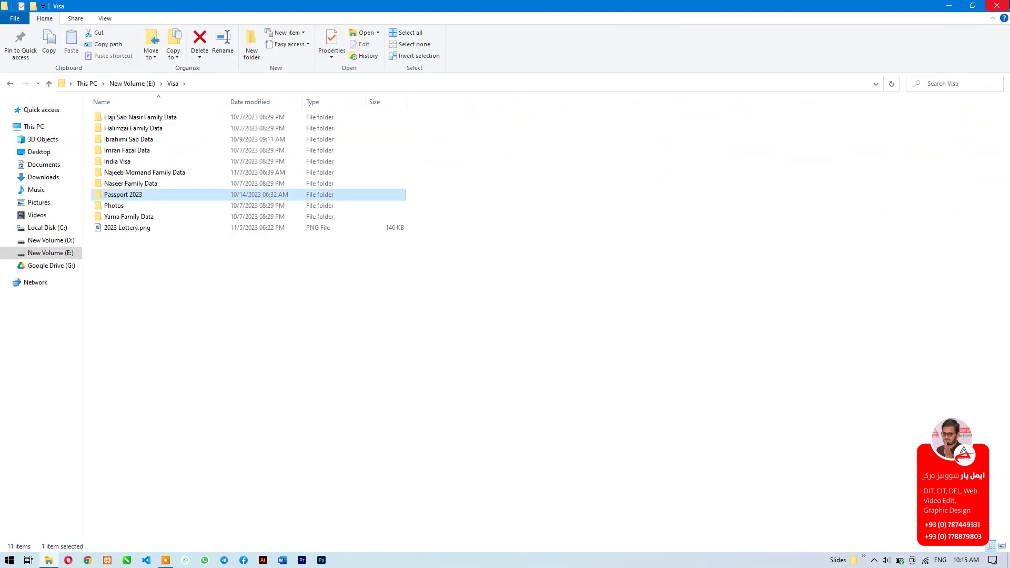
pyautogui.click(997, 6)
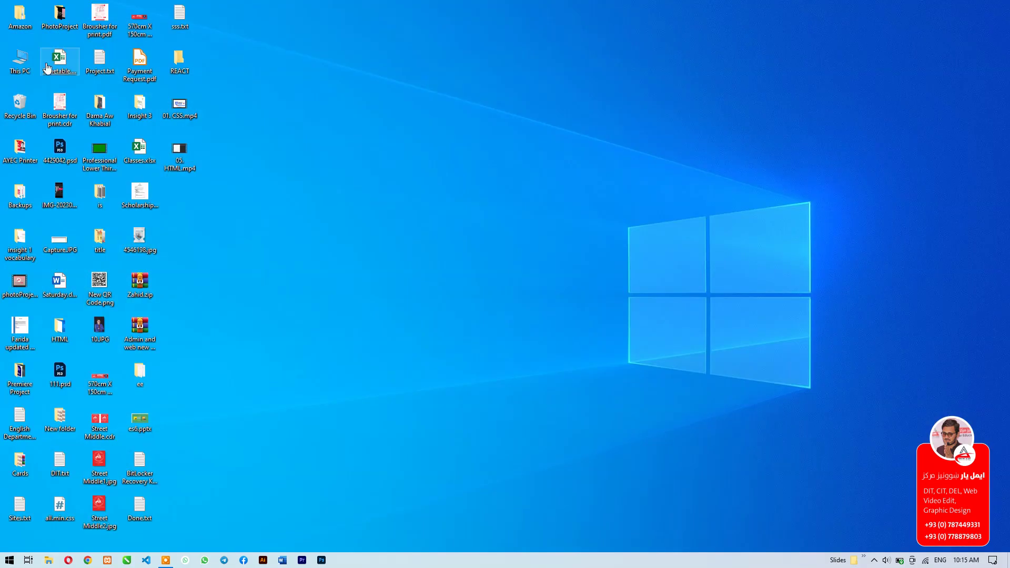
# Examine the single-click and underline options in Folder Options from a new This PC window, and cancel the dialog.
pyautogui.click(25, 59)
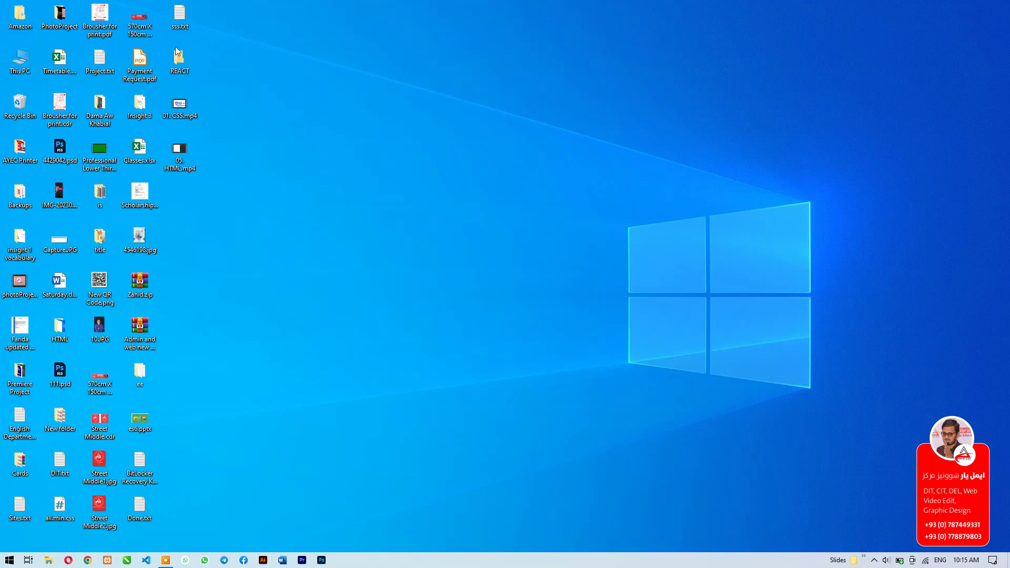
pyautogui.press('Return')
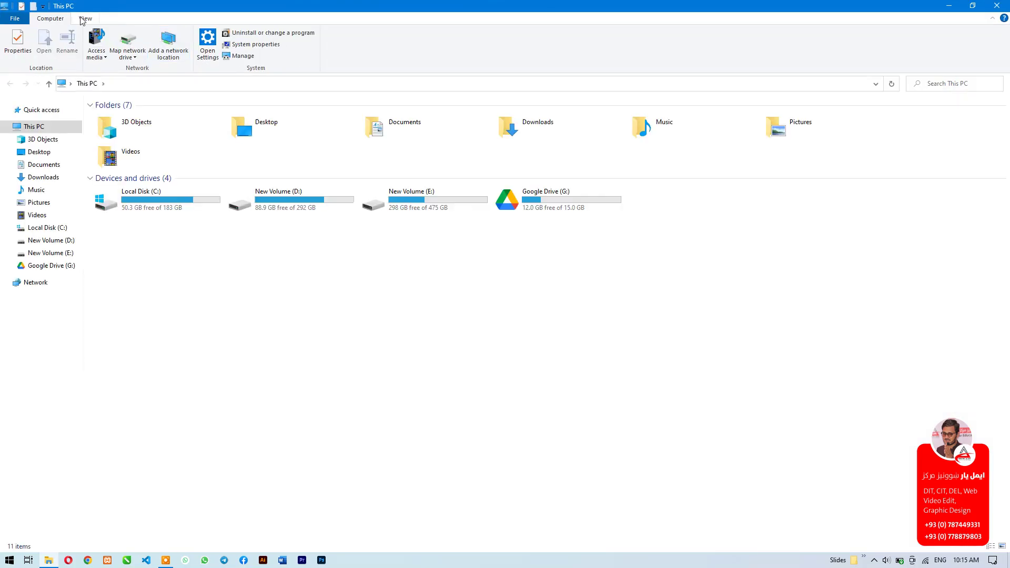
pyautogui.click(85, 18)
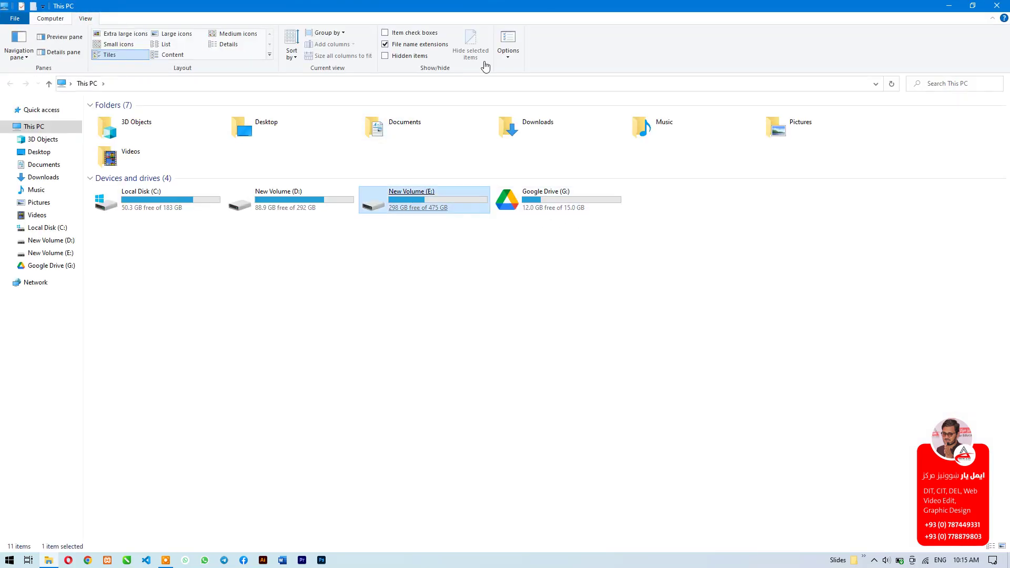
pyautogui.click(511, 38)
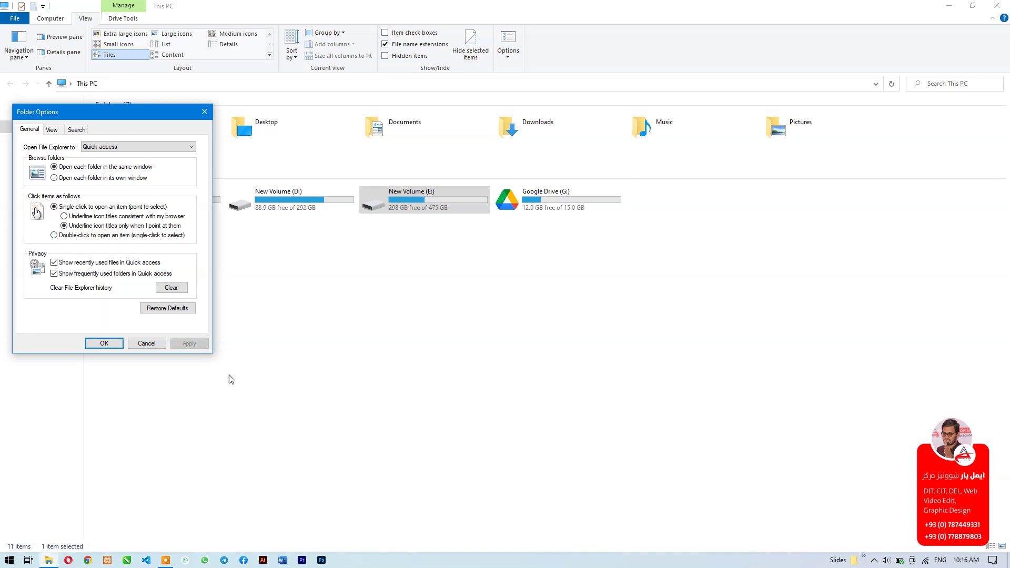
pyautogui.click(145, 343)
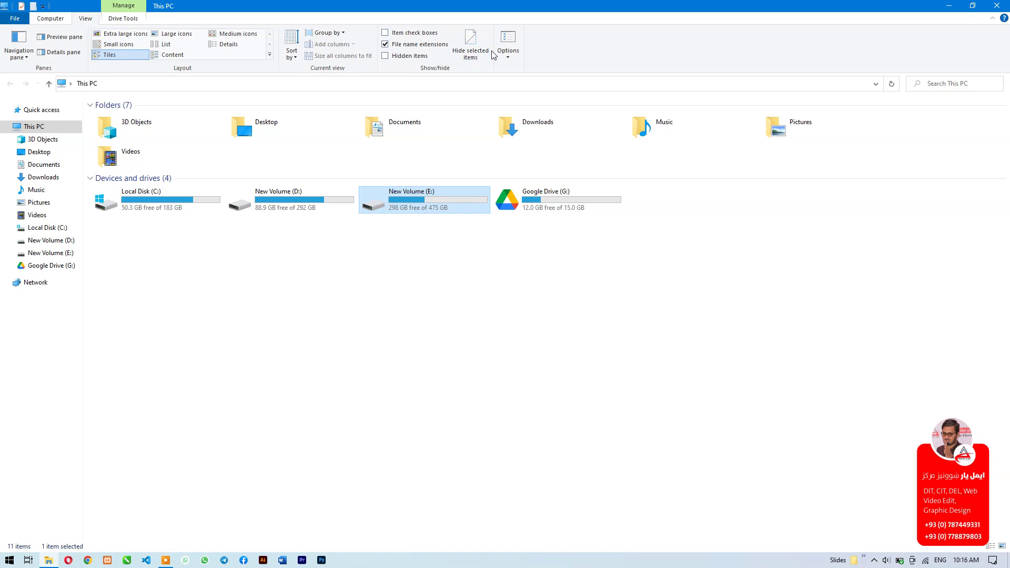
# Set icon titles to be underlined consistent with the browser, close File Explorer, and refresh the desktop.
pyautogui.click(507, 40)
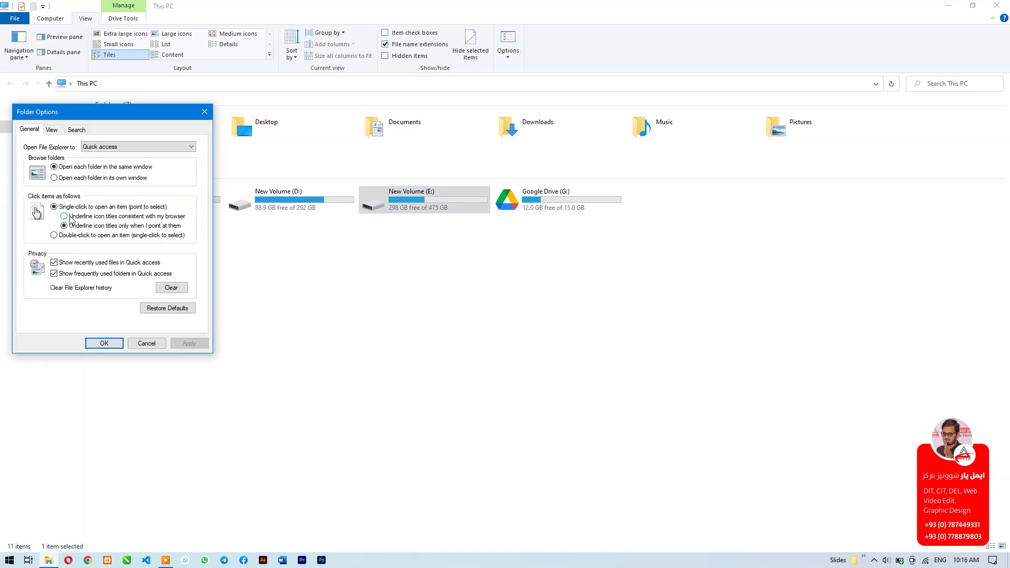
pyautogui.click(69, 216)
pyautogui.click(104, 343)
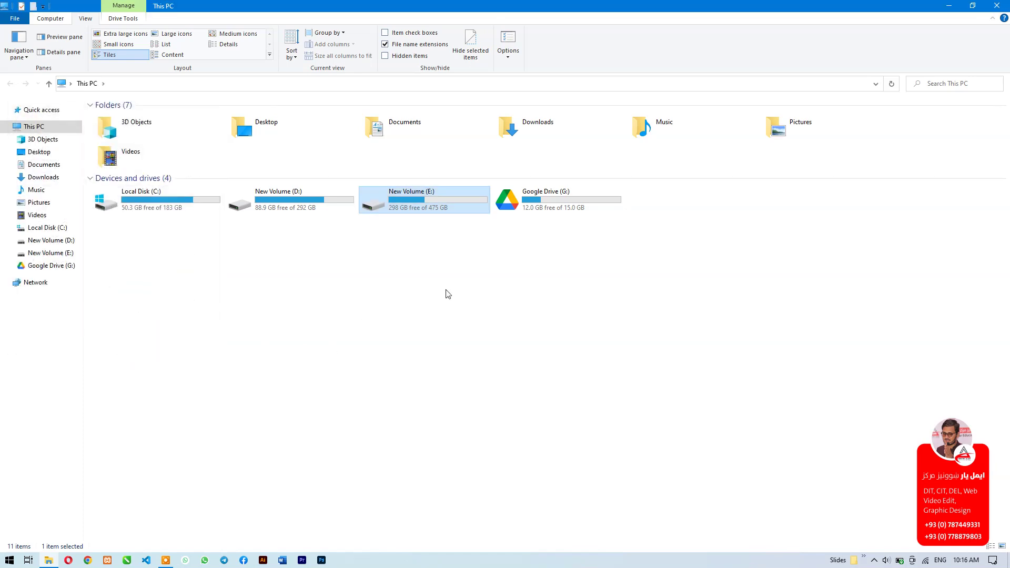
pyautogui.click(996, 5)
pyautogui.rightClick(599, 139)
pyautogui.click(621, 171)
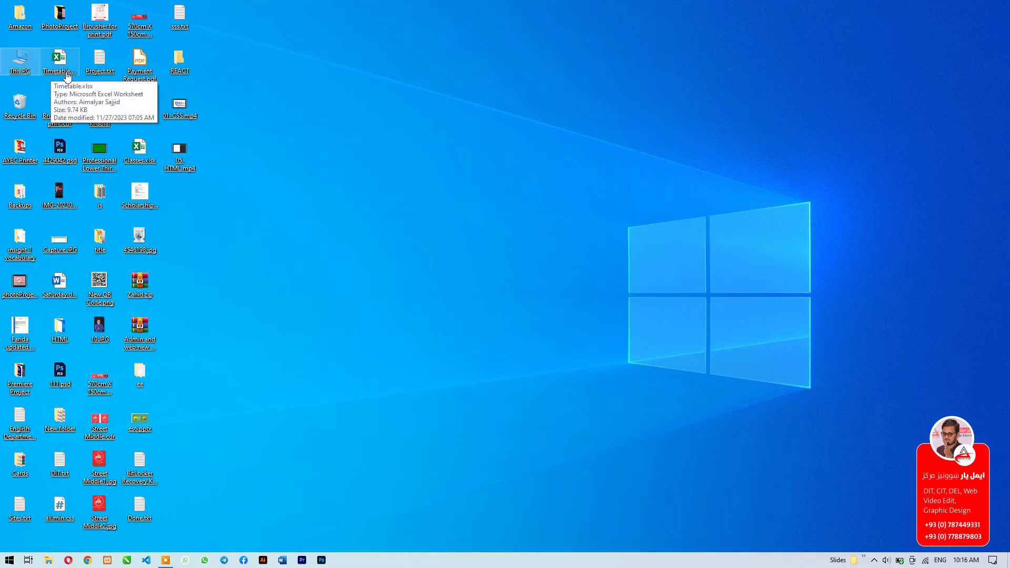
# Browse from This PC into the E: drive to check the underlining of the icon titles.
pyautogui.doubleClick(23, 67)
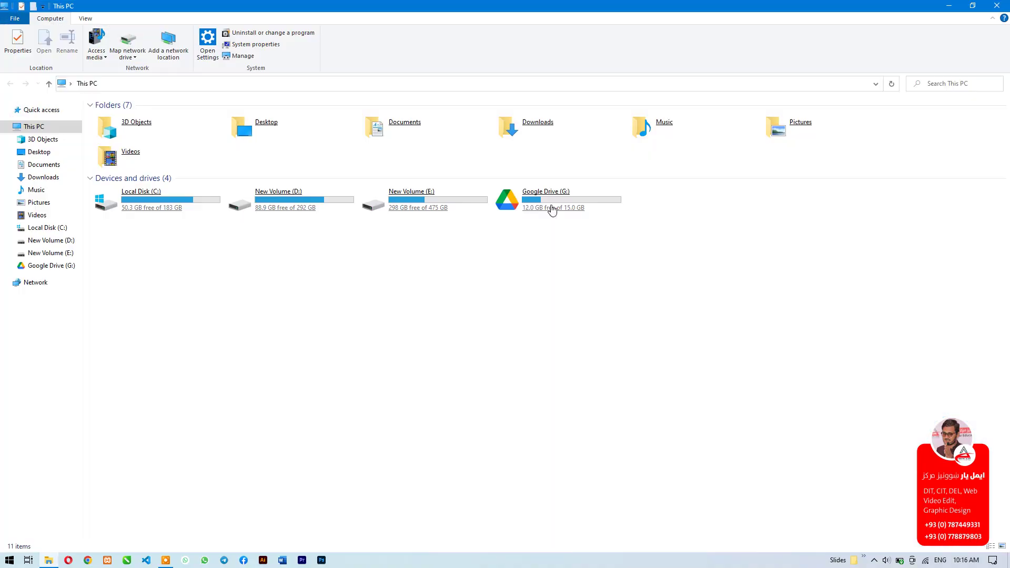
pyautogui.doubleClick(437, 207)
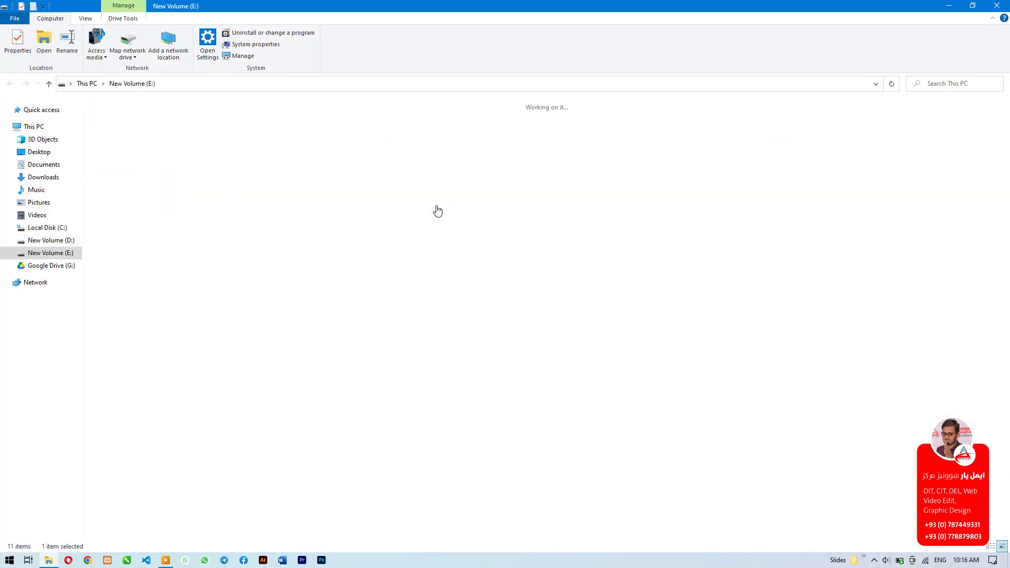
pyautogui.click(413, 172)
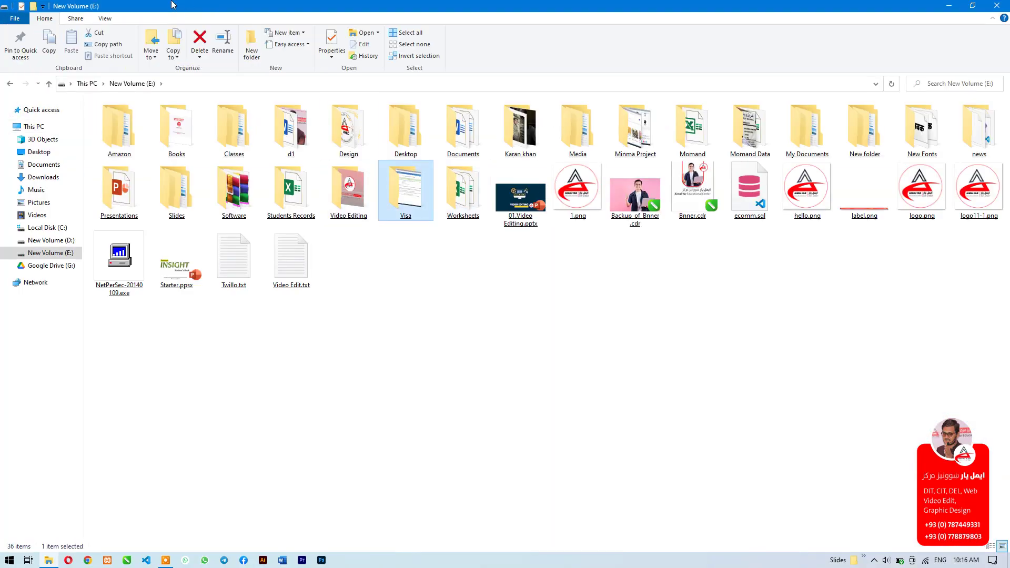
# Set items to open with a double-click in the General settings of Folder Options.
pyautogui.click(105, 19)
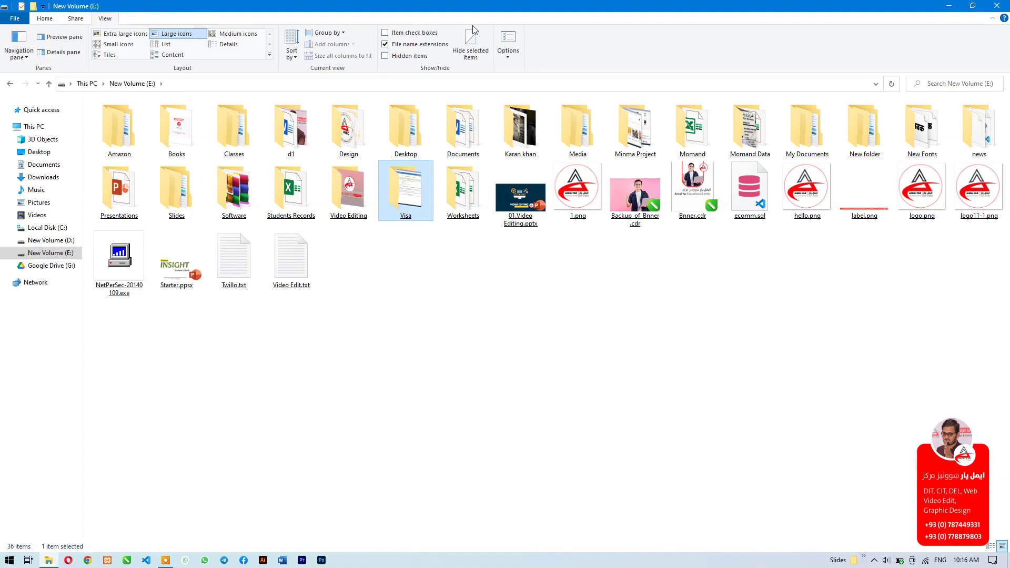
pyautogui.click(509, 38)
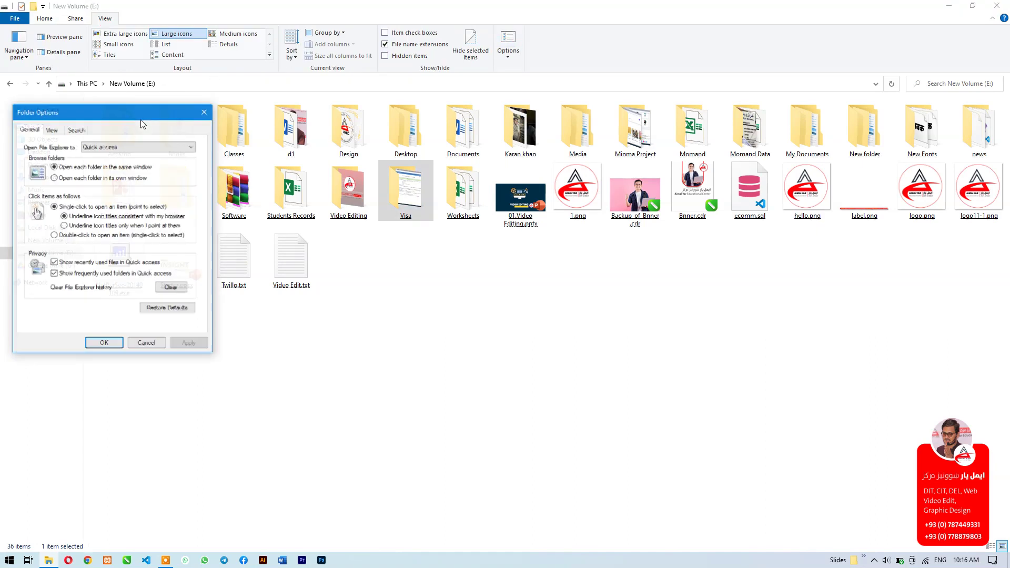
pyautogui.click(54, 235)
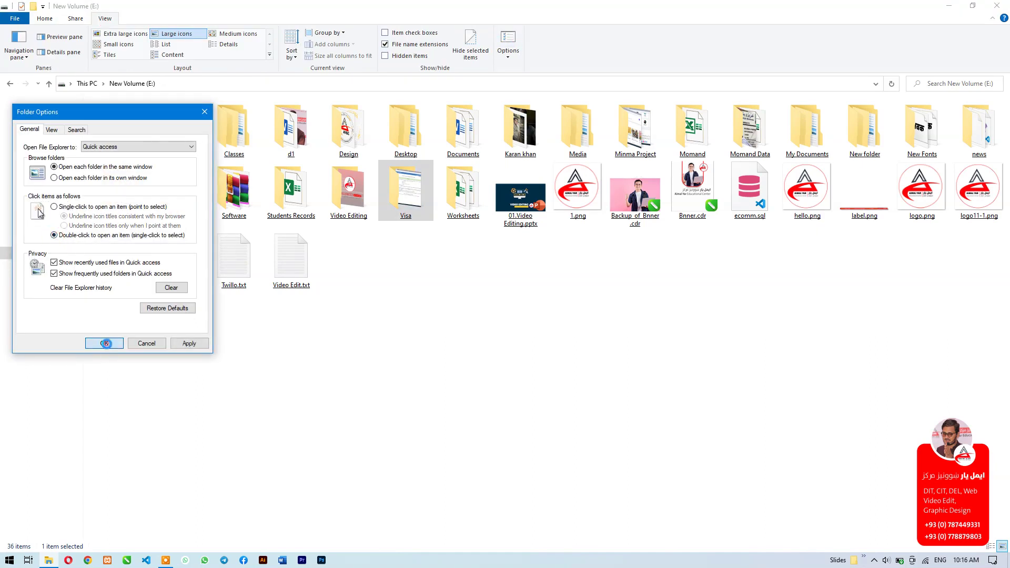
pyautogui.click(104, 343)
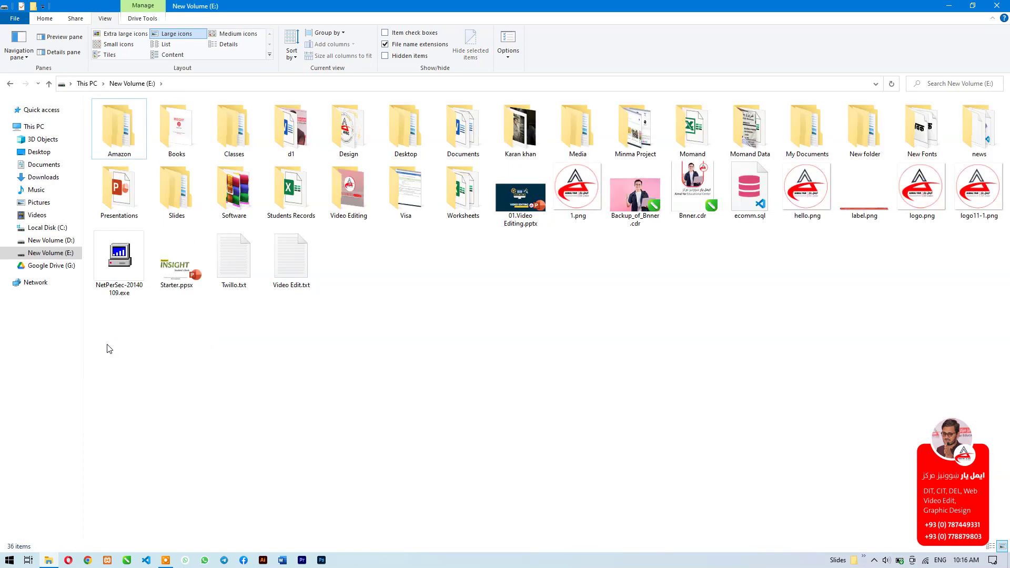
# Examine the Quick access privacy options in Folder Options, cancel the dialog, and return to the desktop.
pyautogui.click(509, 38)
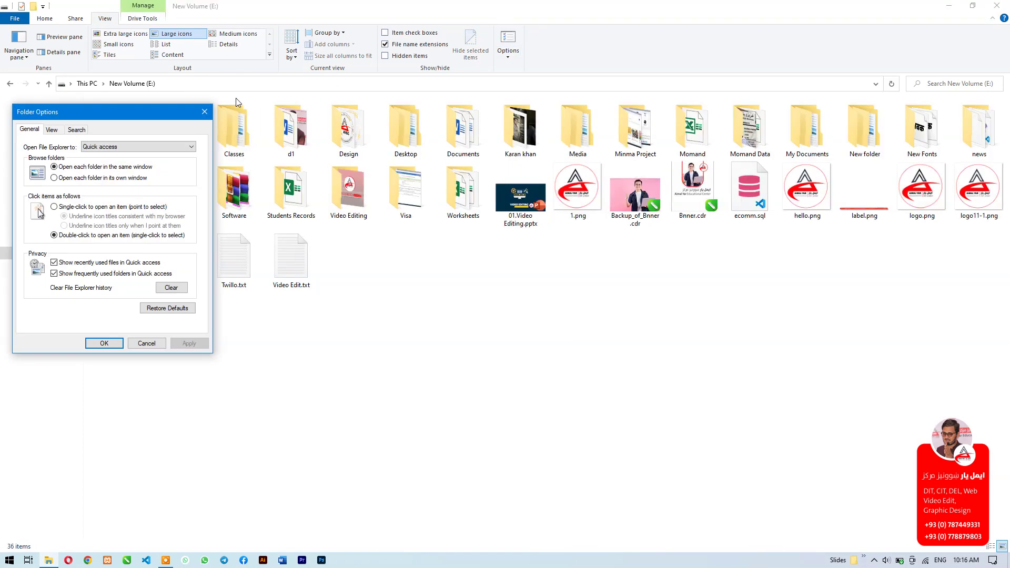
pyautogui.click(54, 273)
pyautogui.click(147, 343)
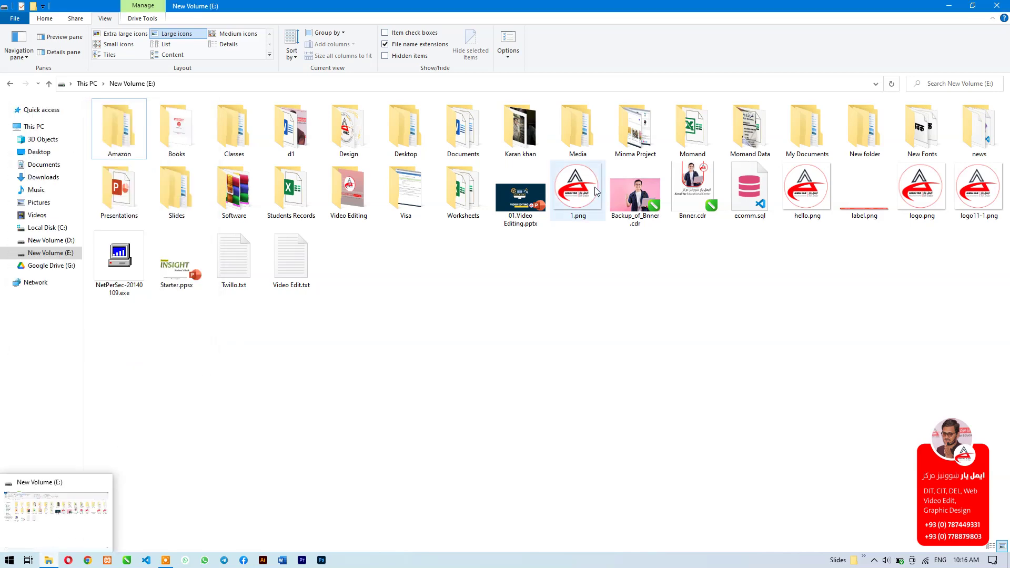
pyautogui.press('super+d')
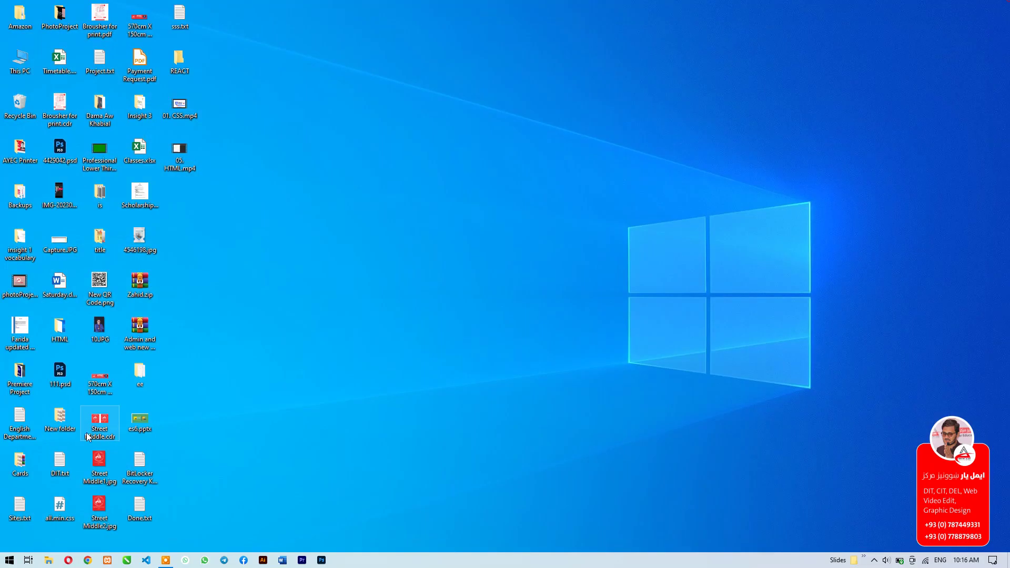
# Turn off showing recently used files in Quick access through Folder Options from a new File Explorer window.
pyautogui.click(49, 560)
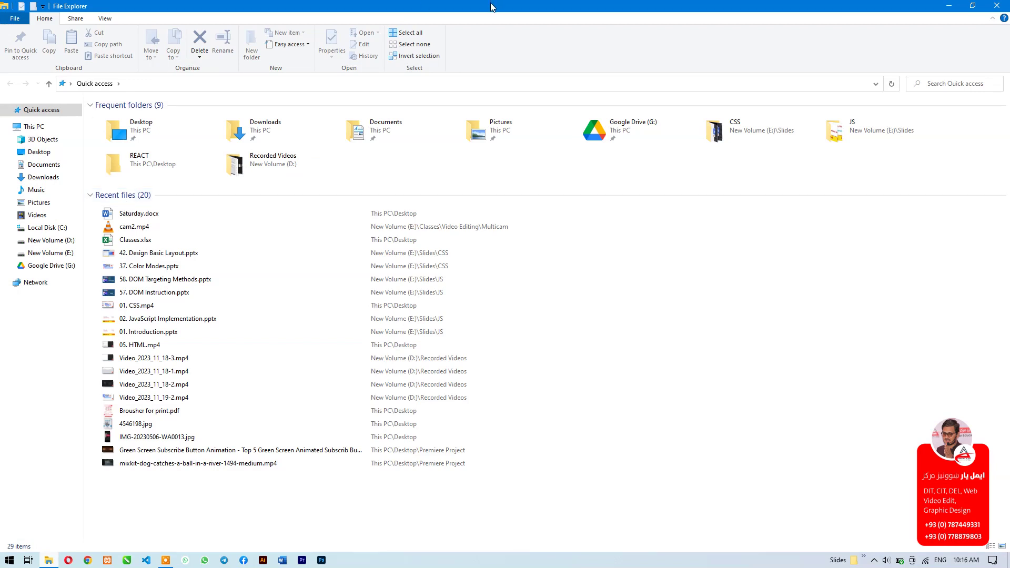
pyautogui.click(105, 19)
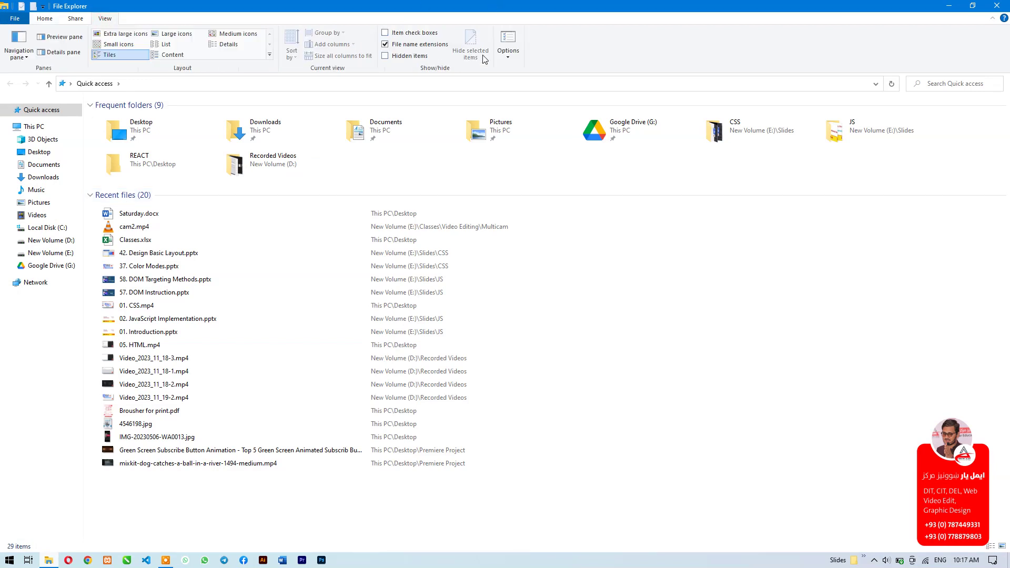
pyautogui.click(507, 42)
pyautogui.click(54, 262)
pyautogui.click(105, 343)
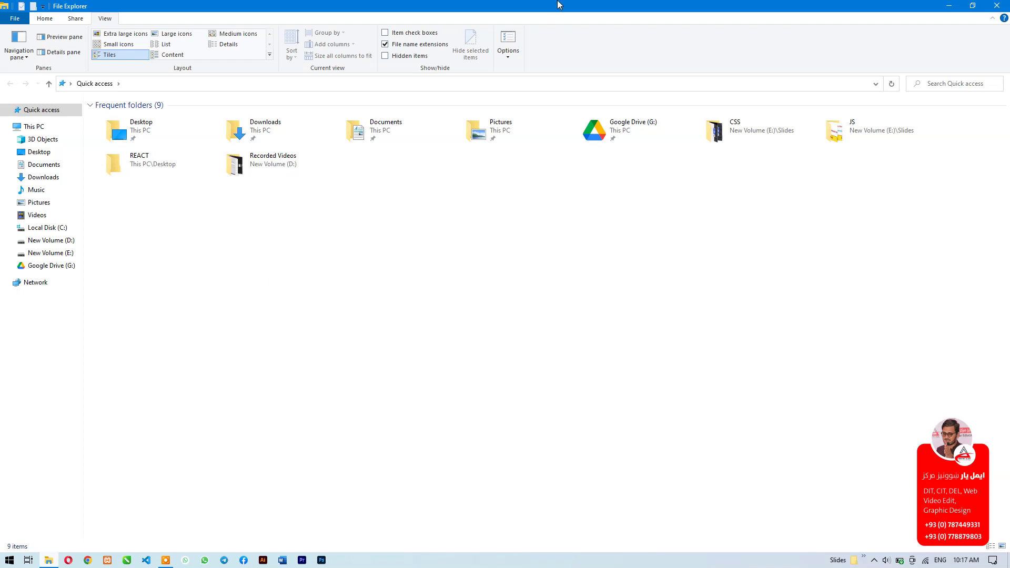
# Turn recently used files back on and frequently used folders off for Quick access, and return to the desktop.
pyautogui.click(508, 42)
pyautogui.click(80, 263)
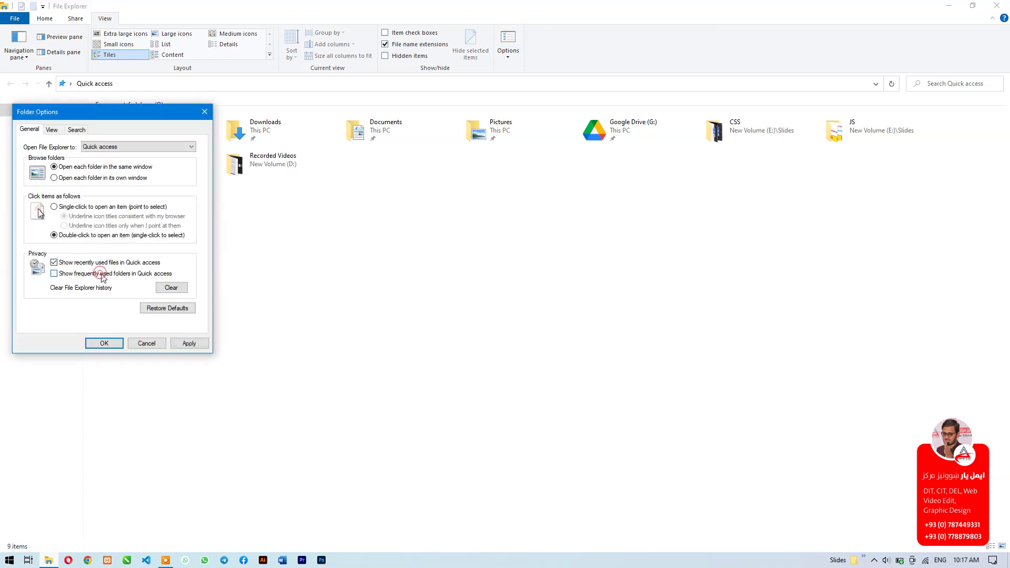
pyautogui.click(104, 343)
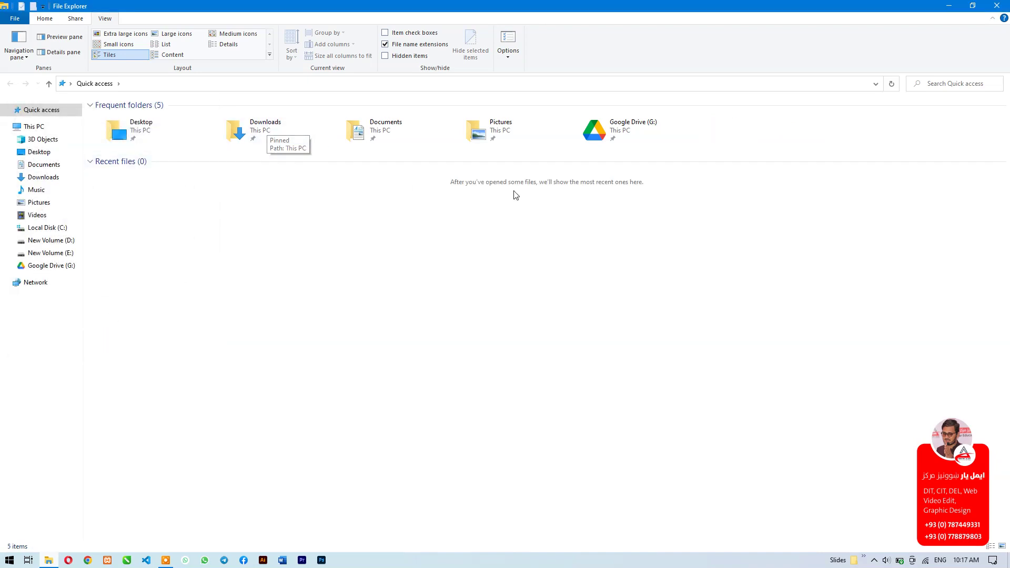
pyautogui.press('super+d')
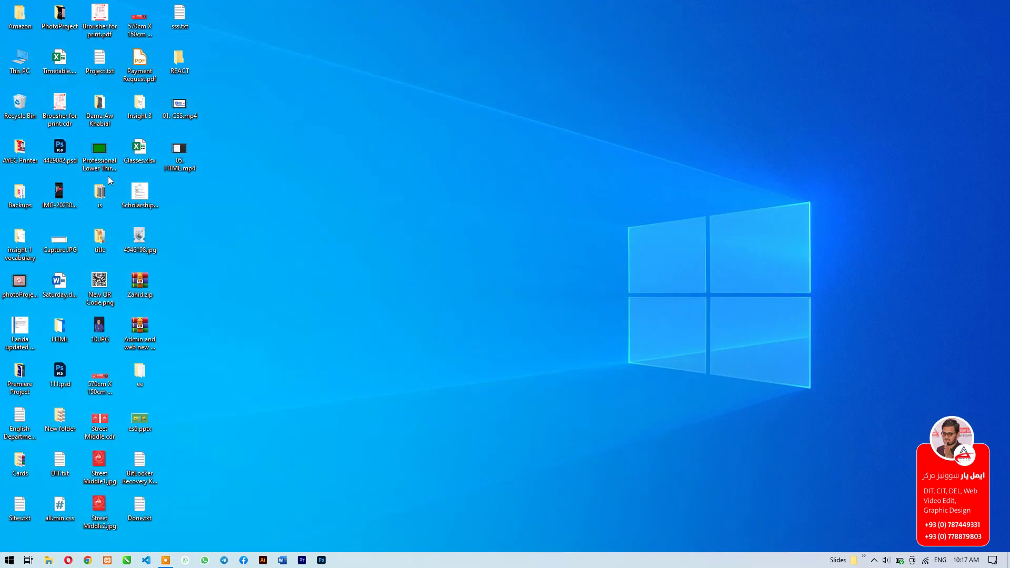
# Turn showing frequently used folders in Quick access back on from a new File Explorer window.
pyautogui.press('super+e')
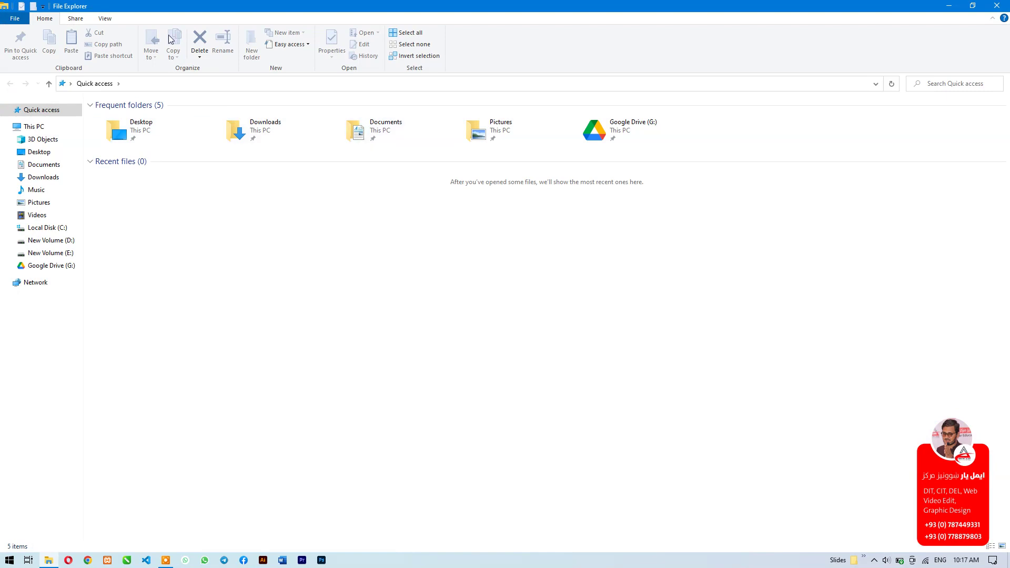
pyautogui.click(102, 20)
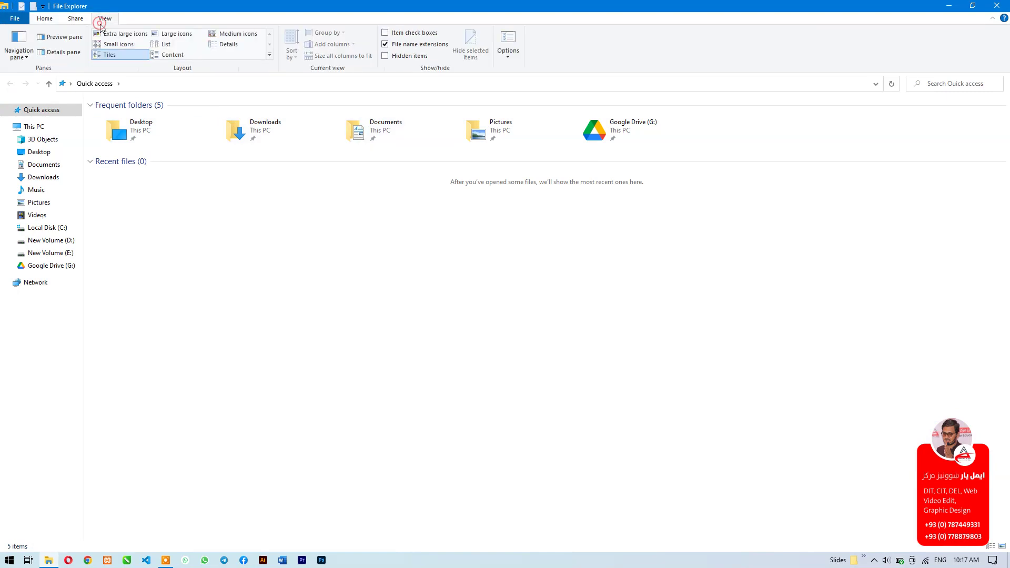
pyautogui.click(510, 37)
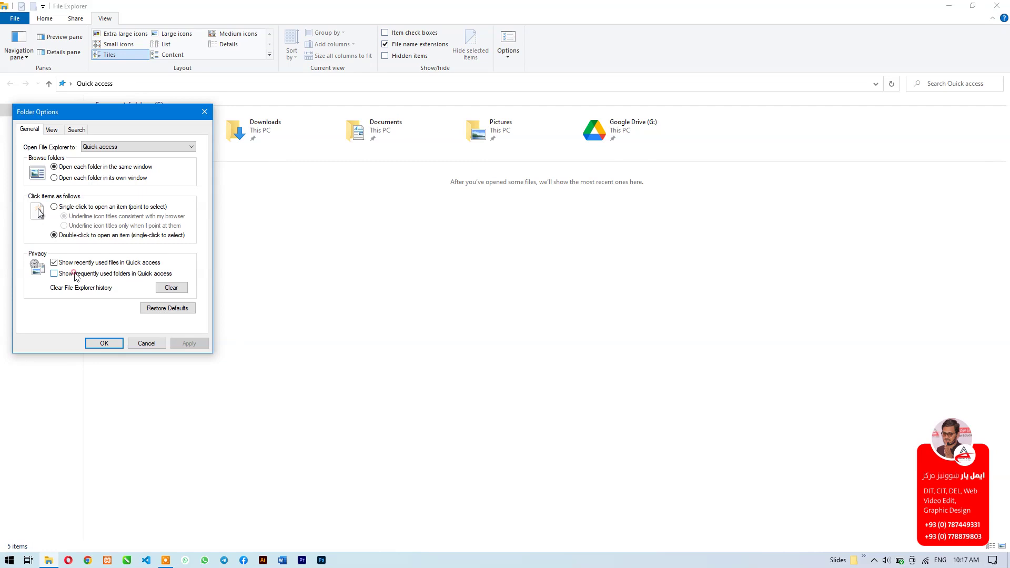
pyautogui.click(106, 343)
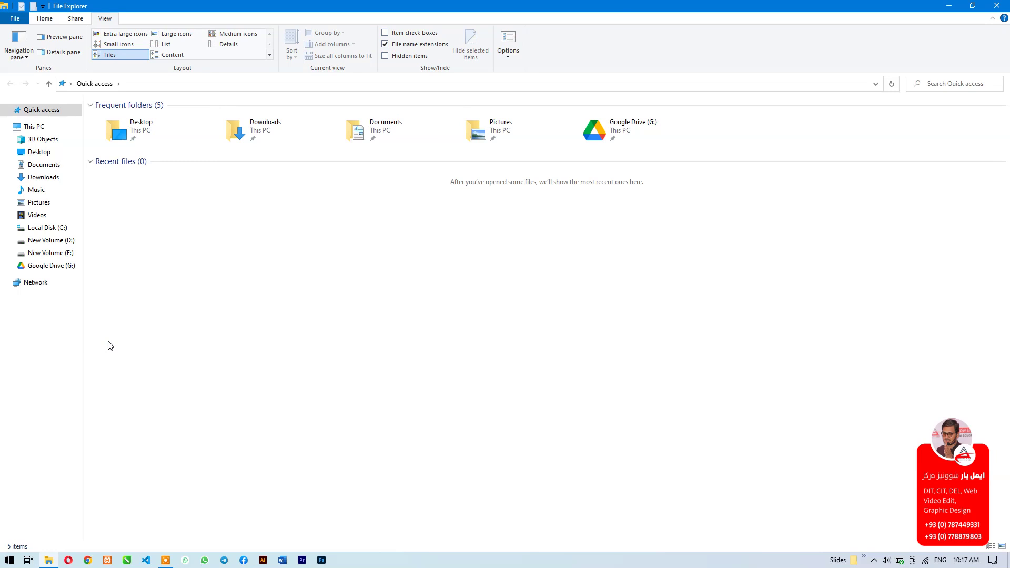
# Open Street Middle2.jpg from the desktop, close it, and check the recent files in Quick access.
pyautogui.press('super+d')
pyautogui.doubleClick(108, 497)
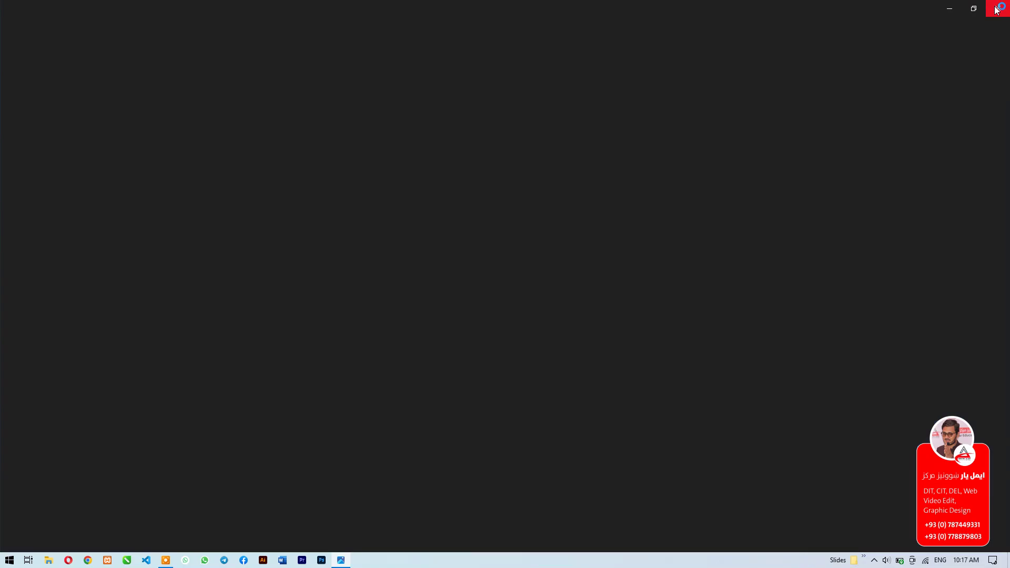
pyautogui.click(997, 9)
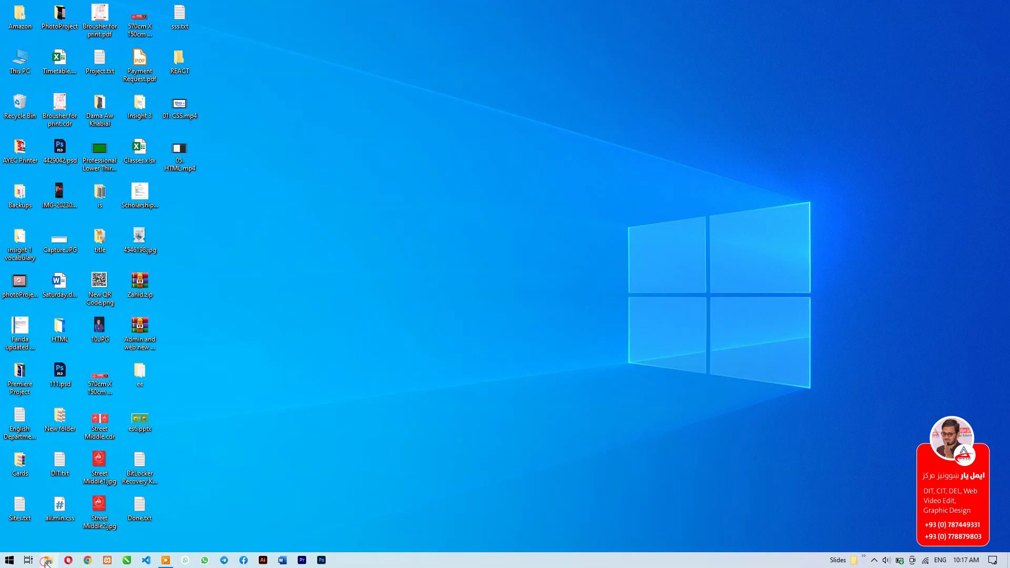
pyautogui.press('super+e')
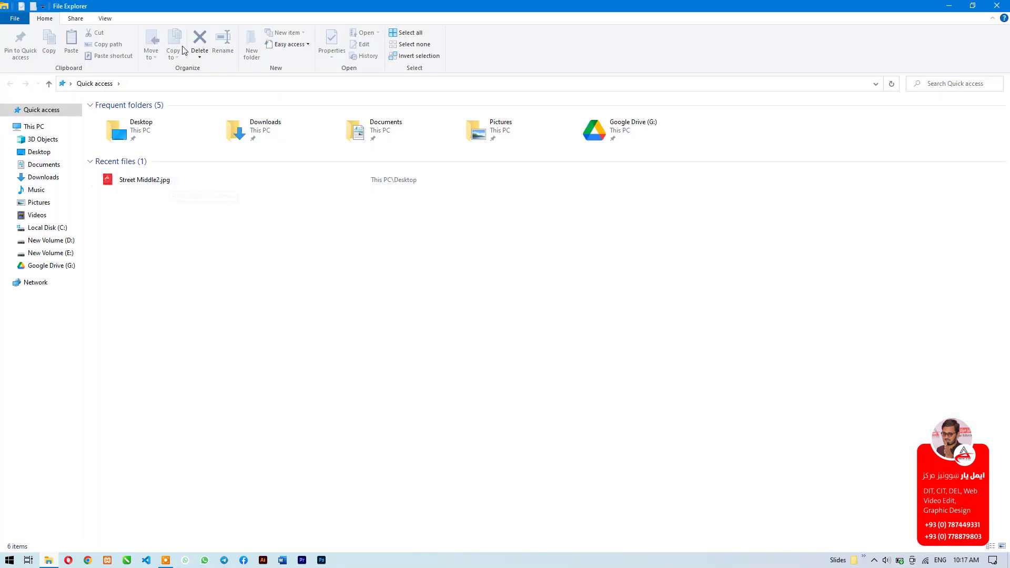
# Clear the File Explorer history in Folder Options and confirm the dialog.
pyautogui.click(105, 19)
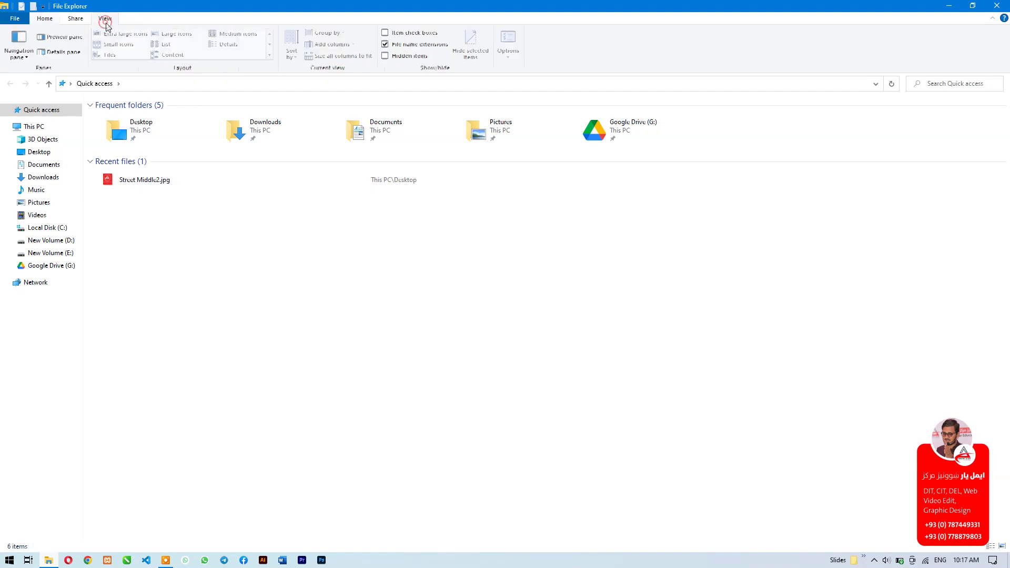
pyautogui.click(508, 42)
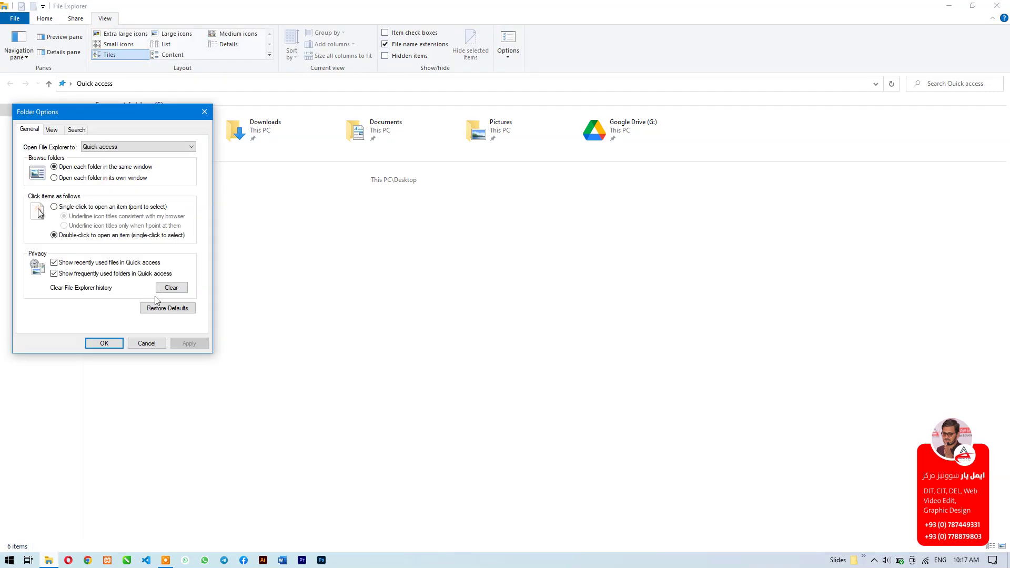
pyautogui.click(183, 288)
pyautogui.click(104, 344)
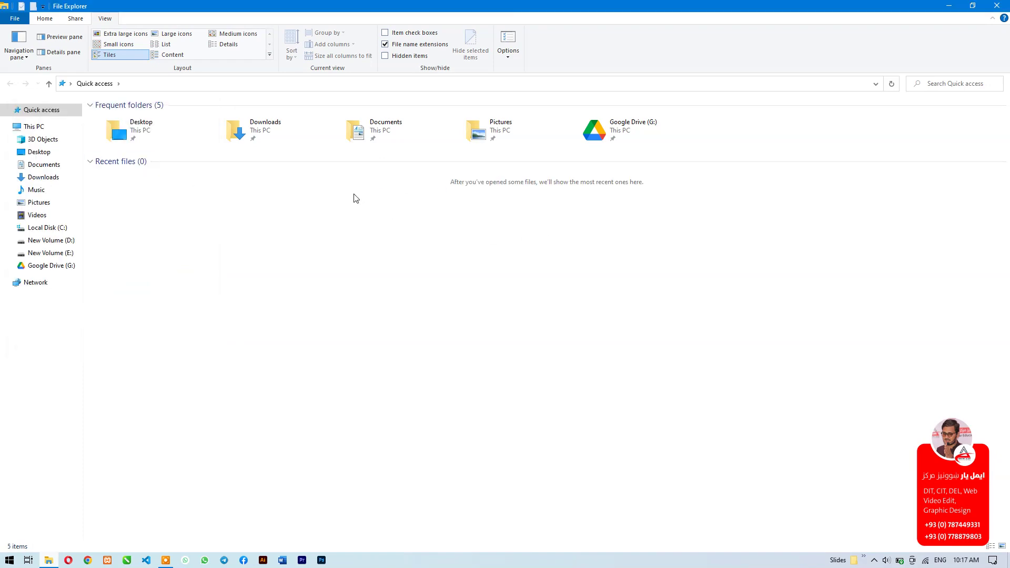
# Examine the General and advanced View settings in Folder Options, cancel the dialog, and return to the desktop.
pyautogui.click(508, 41)
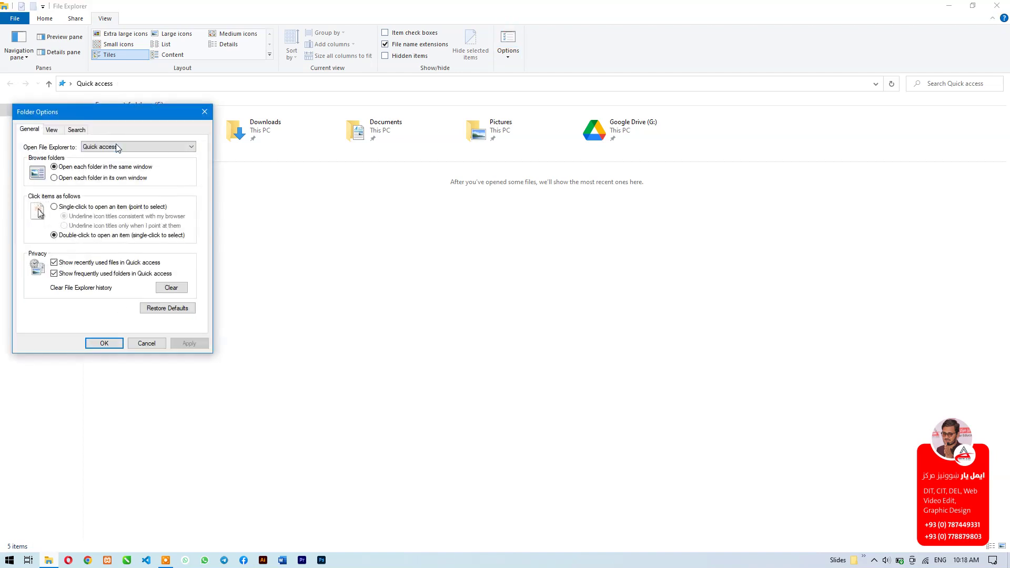
pyautogui.click(51, 130)
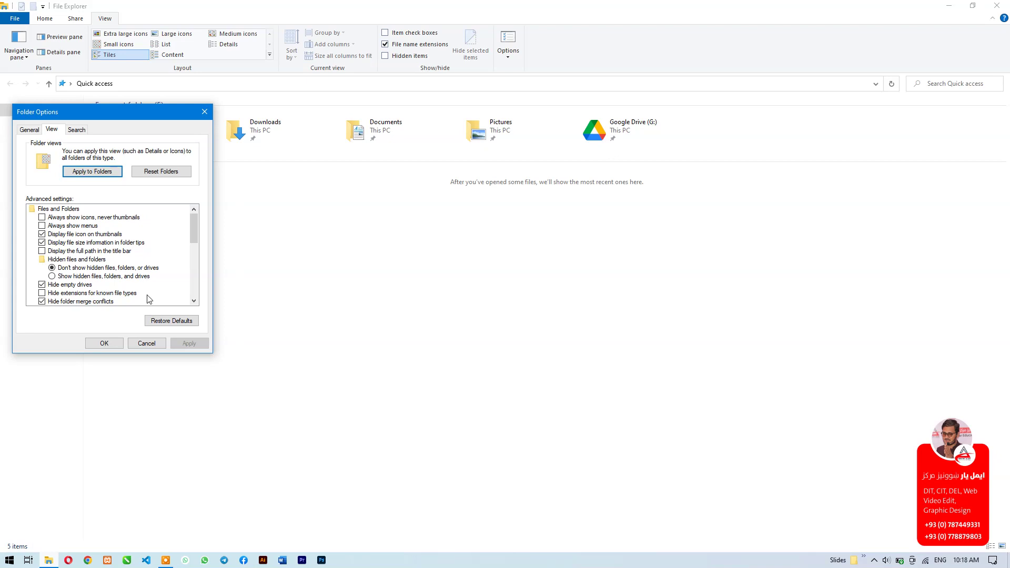
pyautogui.click(151, 344)
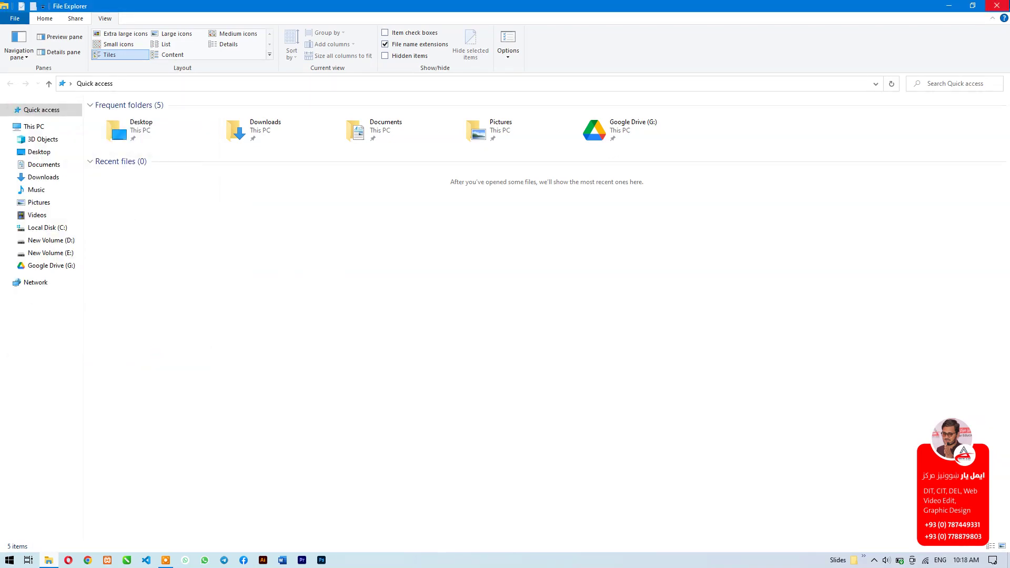
pyautogui.press('super+d')
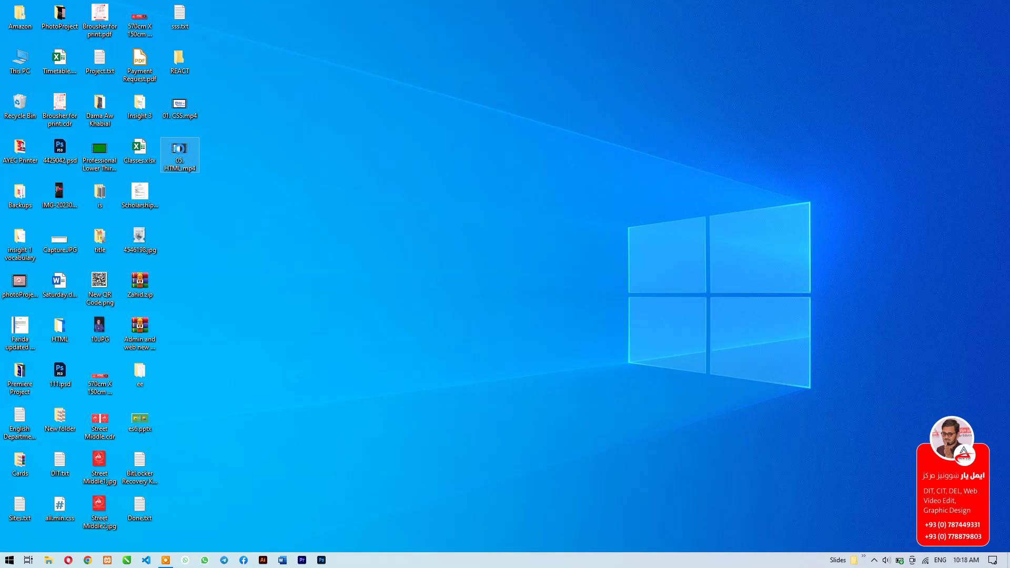
# Give the desktop file 05. HTML.mp4 the Hidden attribute in its properties and apply the change.
pyautogui.rightClick(181, 153)
pyautogui.click(229, 424)
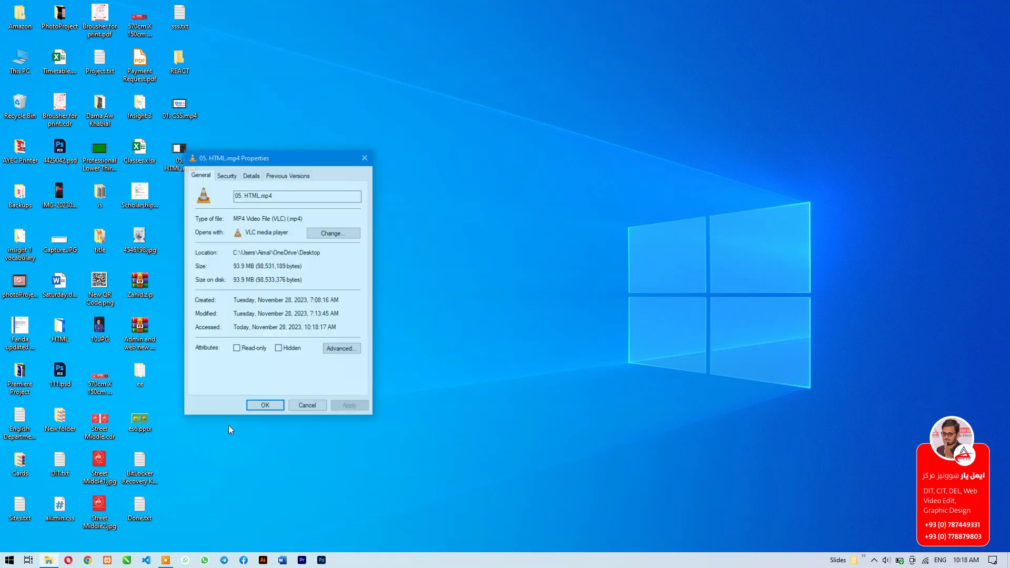
pyautogui.click(291, 350)
pyautogui.click(351, 406)
pyautogui.click(261, 409)
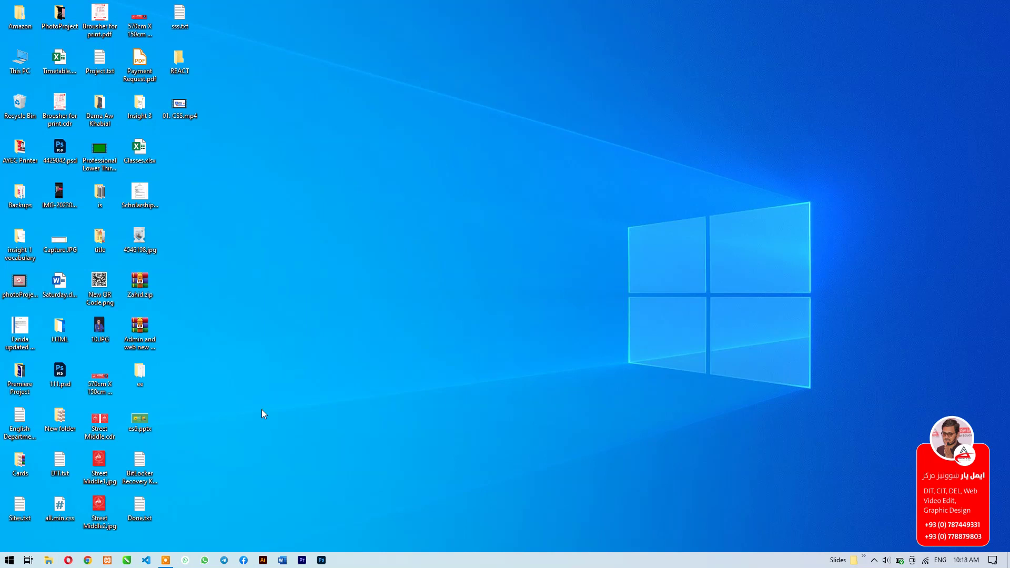
# Set Folder Options to show hidden files, folders, and drives from a This PC window, and return to the desktop.
pyautogui.doubleClick(27, 57)
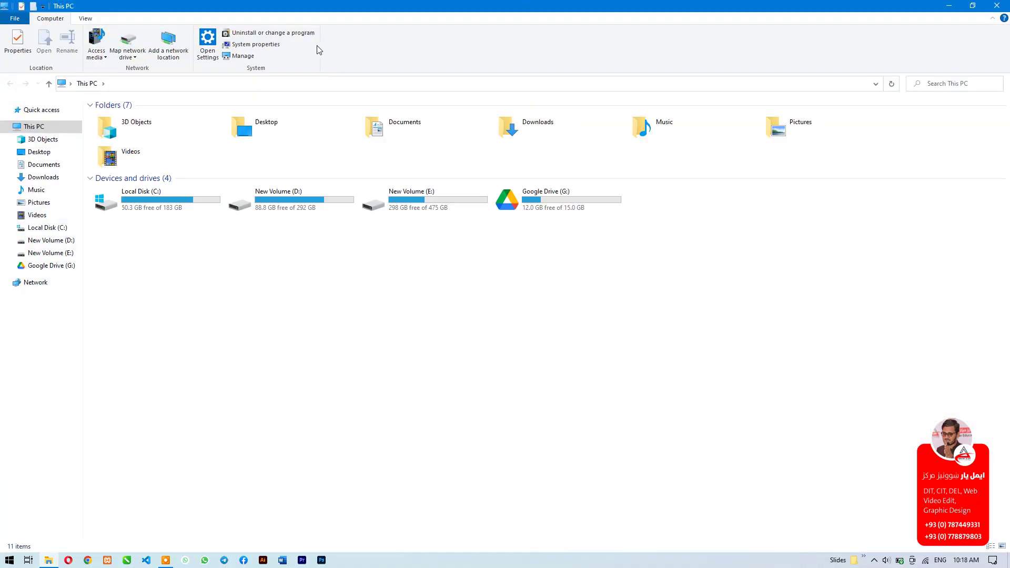
pyautogui.click(85, 18)
pyautogui.click(508, 42)
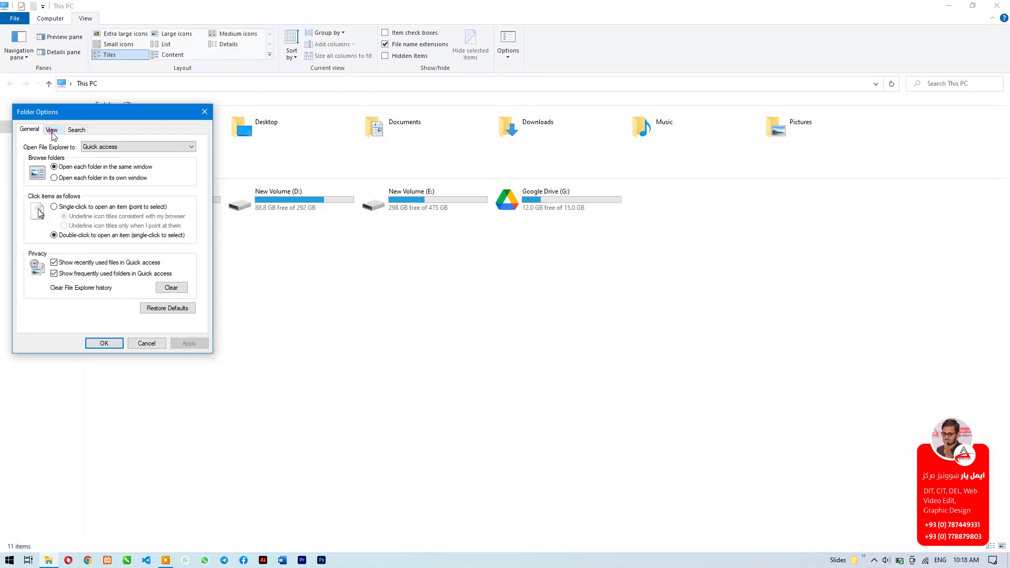
pyautogui.click(52, 130)
pyautogui.click(80, 277)
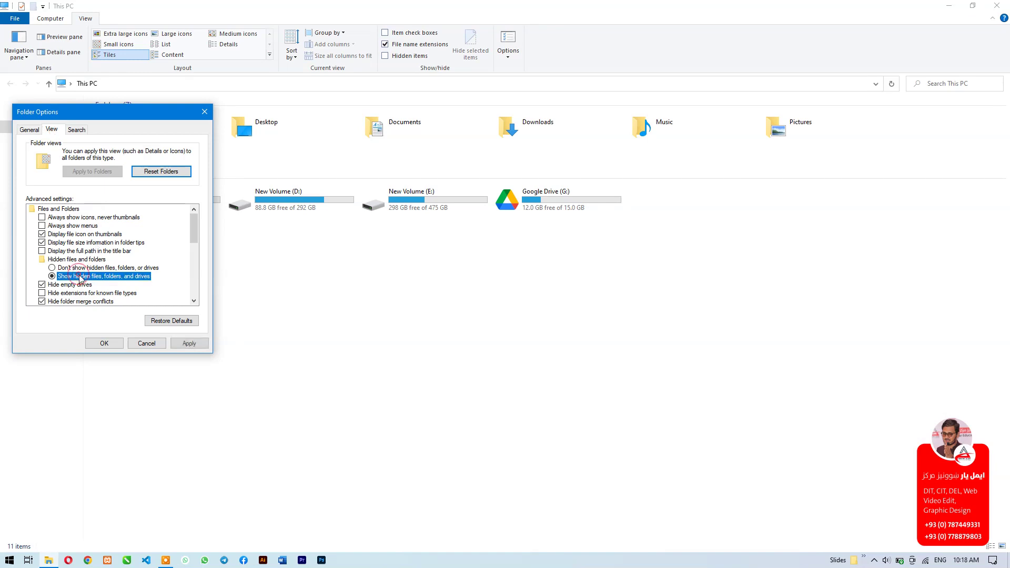
pyautogui.click(107, 343)
pyautogui.press('super+d')
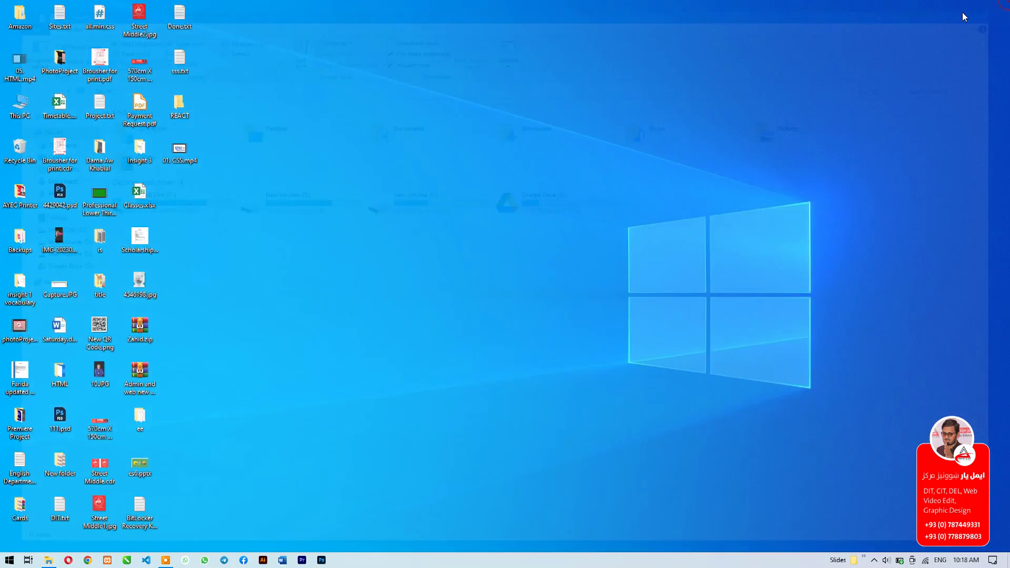
# Refresh the desktop and move the 05. HTML.mp4 icon to just below Classes.xlsx.
pyautogui.rightClick(242, 193)
pyautogui.click(270, 222)
pyautogui.moveTo(21, 68); pyautogui.dragTo(191, 213)
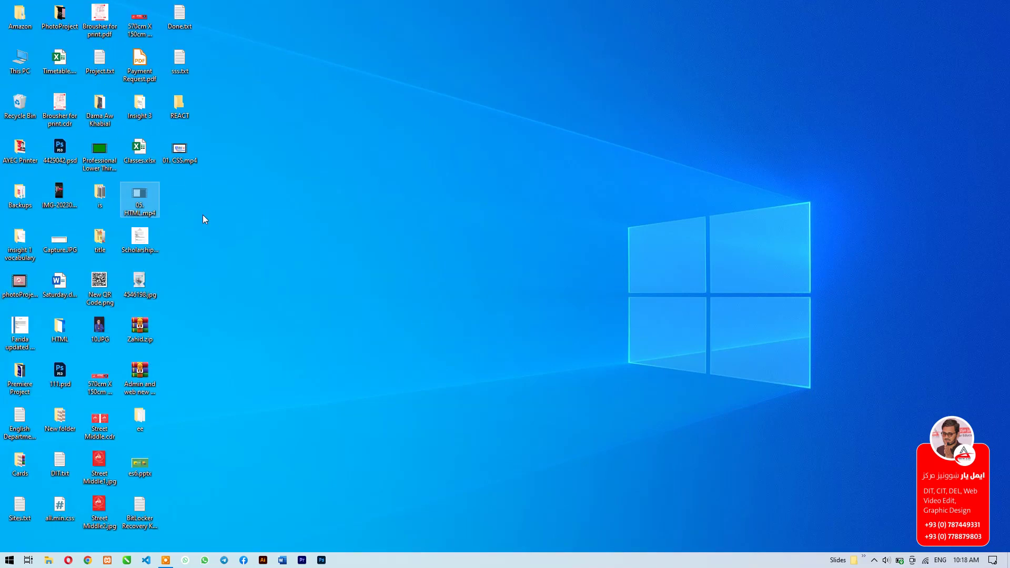
# Open This PC, move its window clear of the desktop icons, and set Folder Options to not show hidden files, folders, or drives.
pyautogui.doubleClick(19, 59)
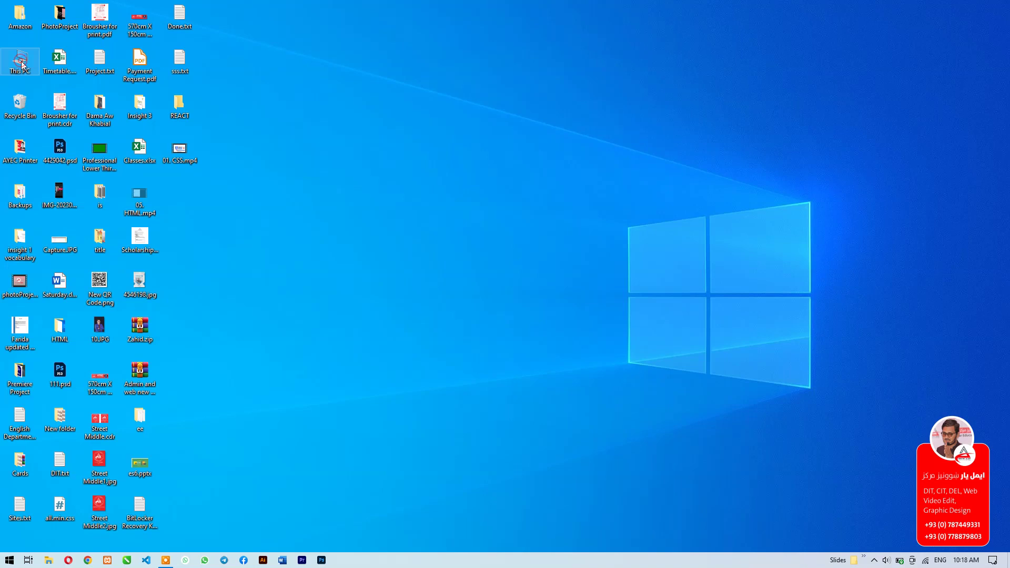
pyautogui.moveTo(197, 5); pyautogui.dragTo(667, 169)
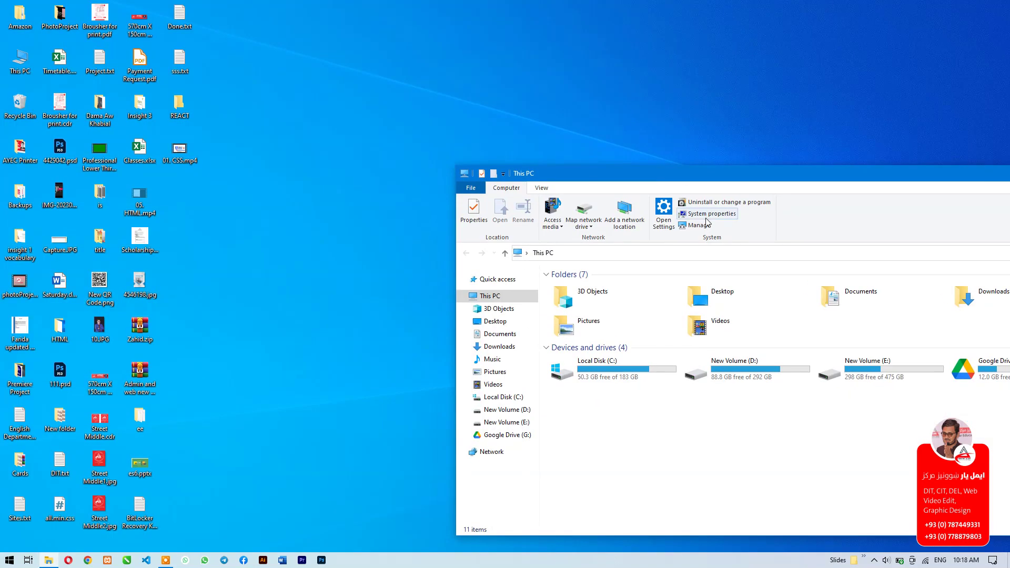
pyautogui.click(533, 189)
pyautogui.click(965, 210)
pyautogui.click(516, 300)
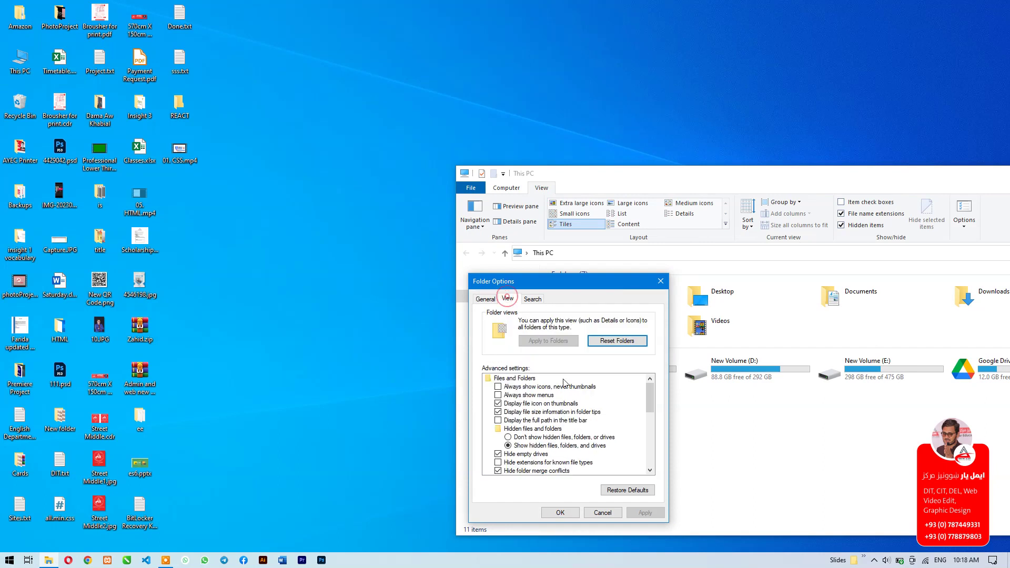
pyautogui.click(538, 447)
pyautogui.click(538, 437)
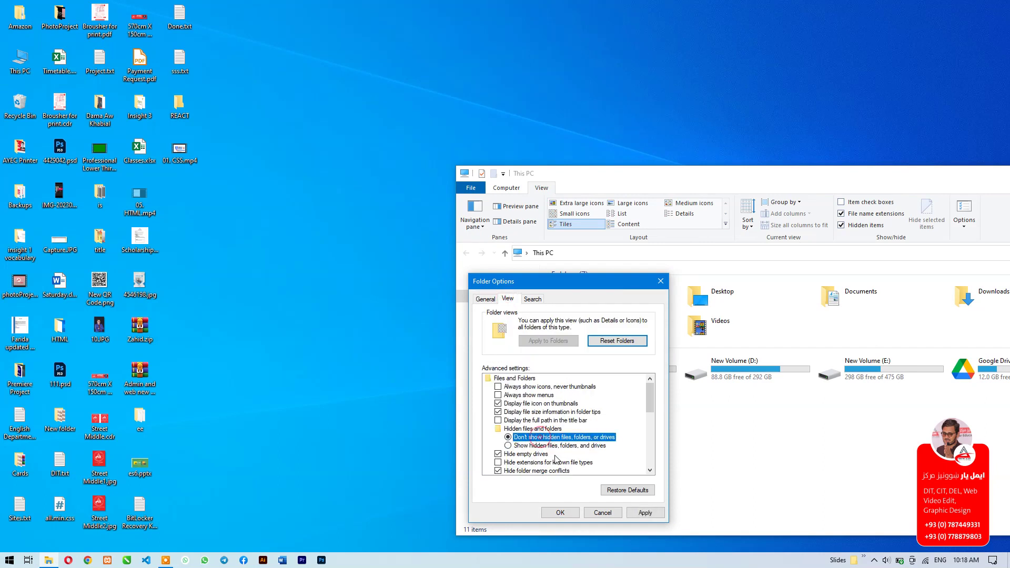
pyautogui.click(560, 512)
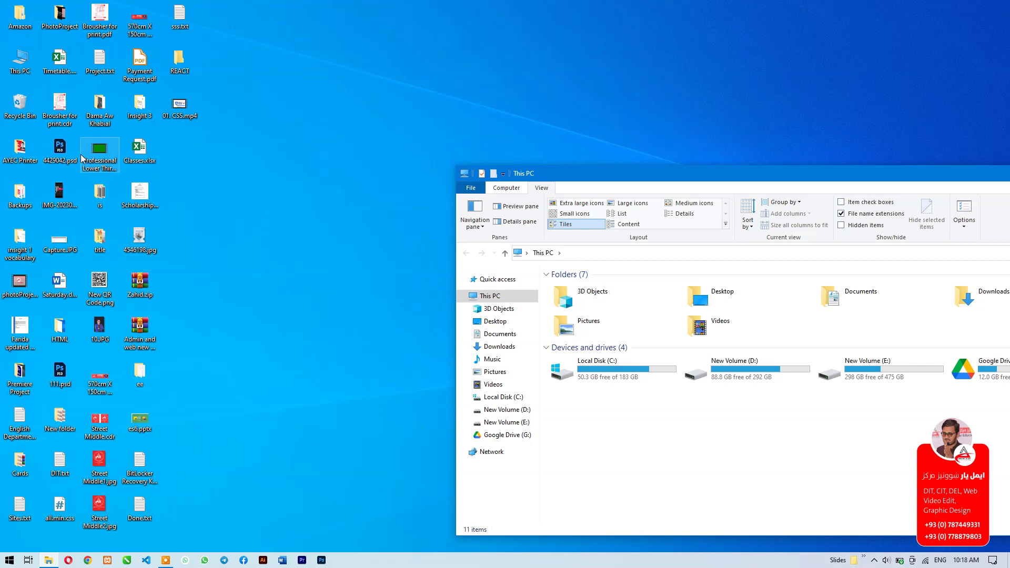
# Set Folder Options to show hidden files, folders, and drives again and confirm the change.
pyautogui.click(964, 208)
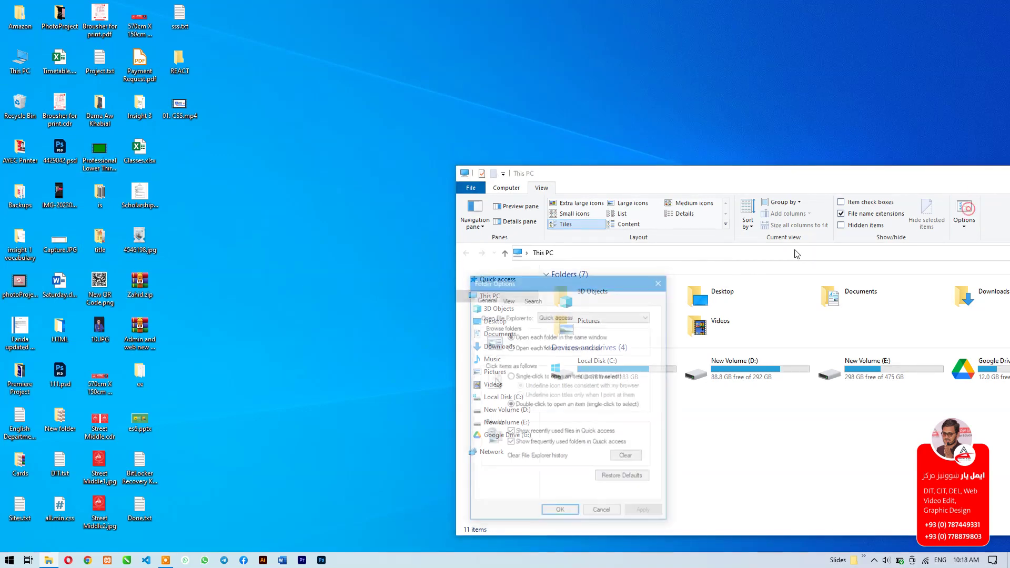
pyautogui.click(508, 299)
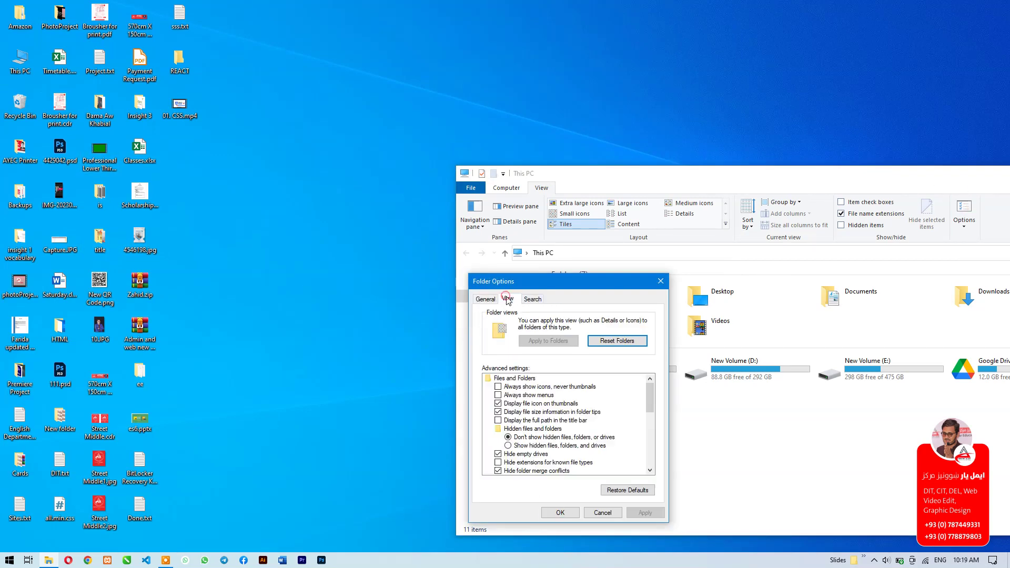
pyautogui.click(529, 437)
pyautogui.click(532, 446)
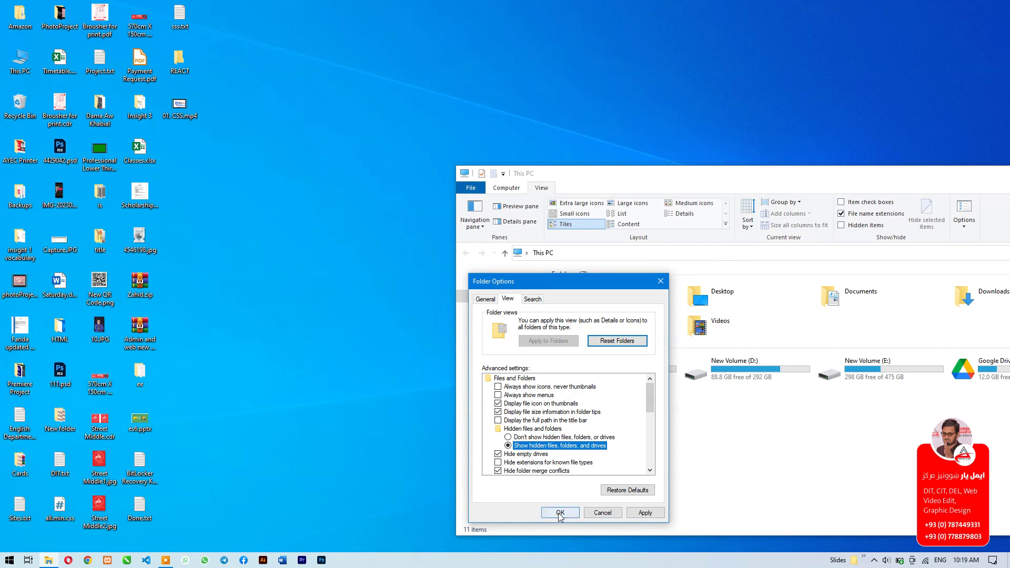
pyautogui.click(560, 514)
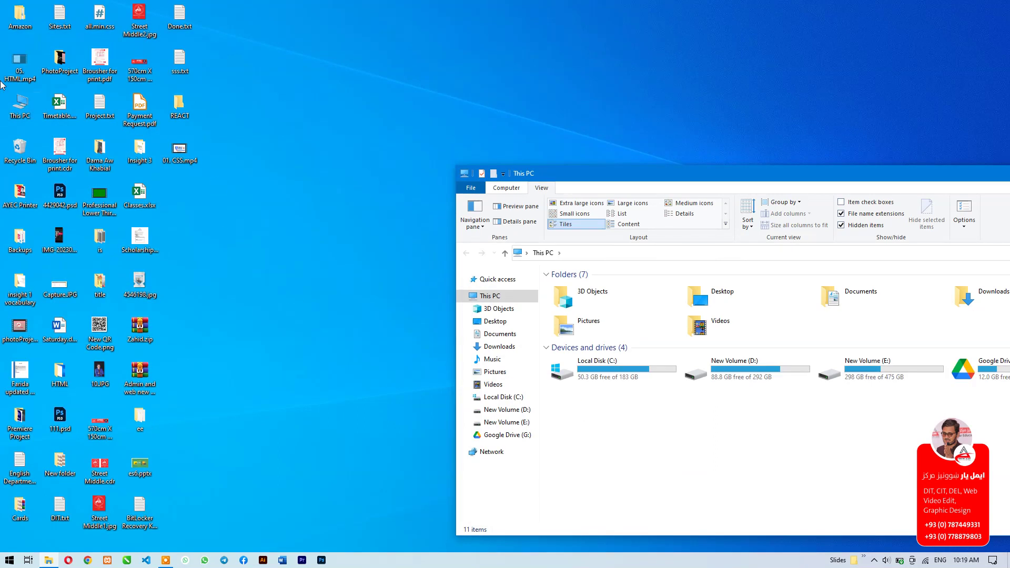
# Remove the Hidden attribute from the desktop file 05. HTML.mp4 in its properties.
pyautogui.click(19, 61)
pyautogui.rightClick(15, 58)
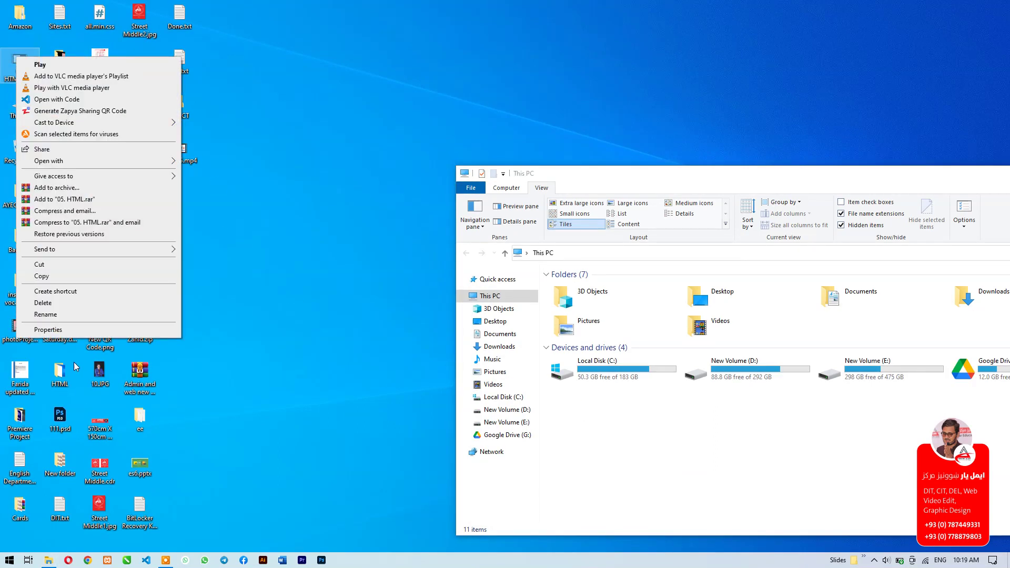
pyautogui.click(68, 329)
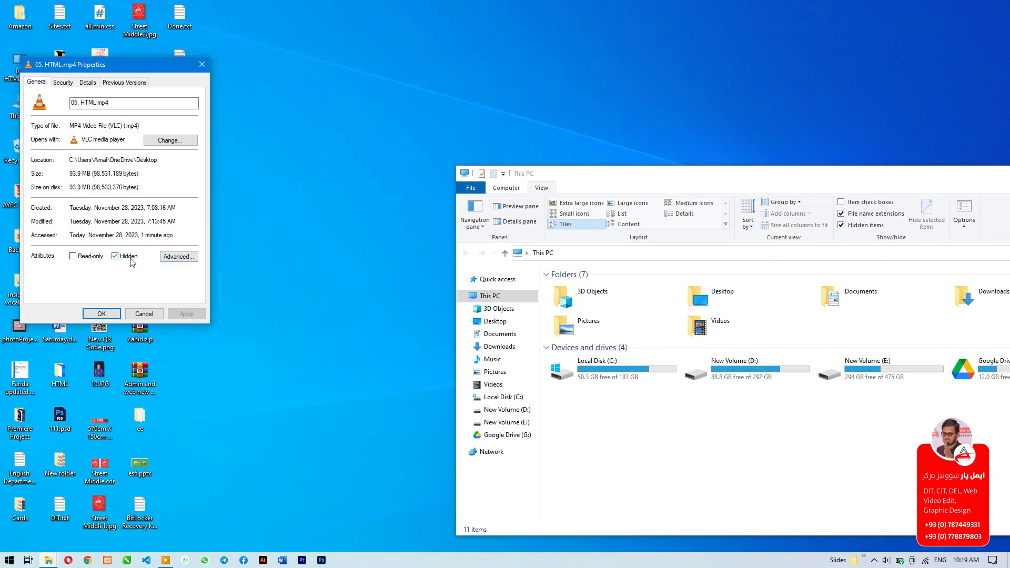
pyautogui.click(101, 314)
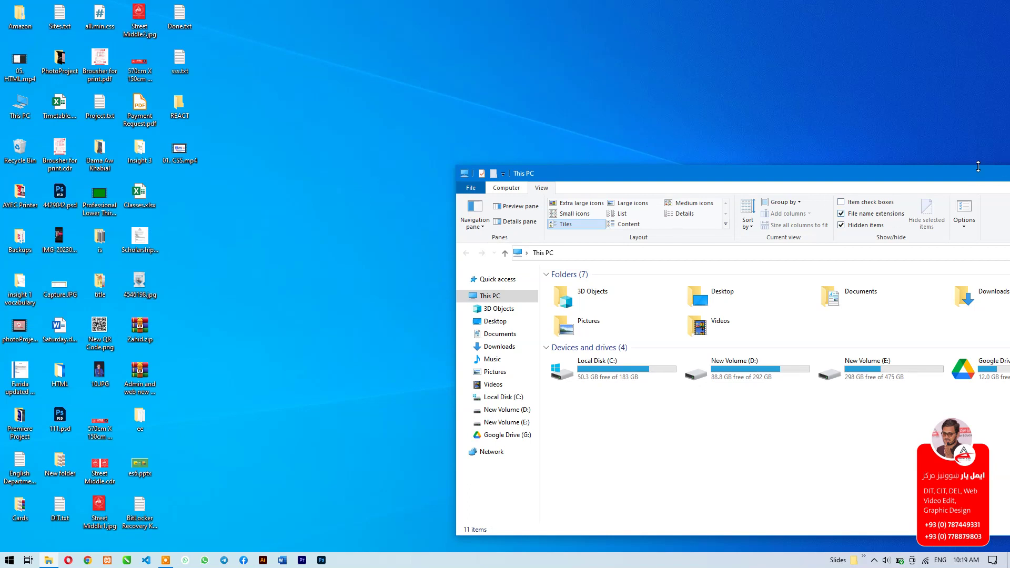
# Maximize the This PC window and restore the default advanced View settings in Folder Options.
pyautogui.doubleClick(958, 173)
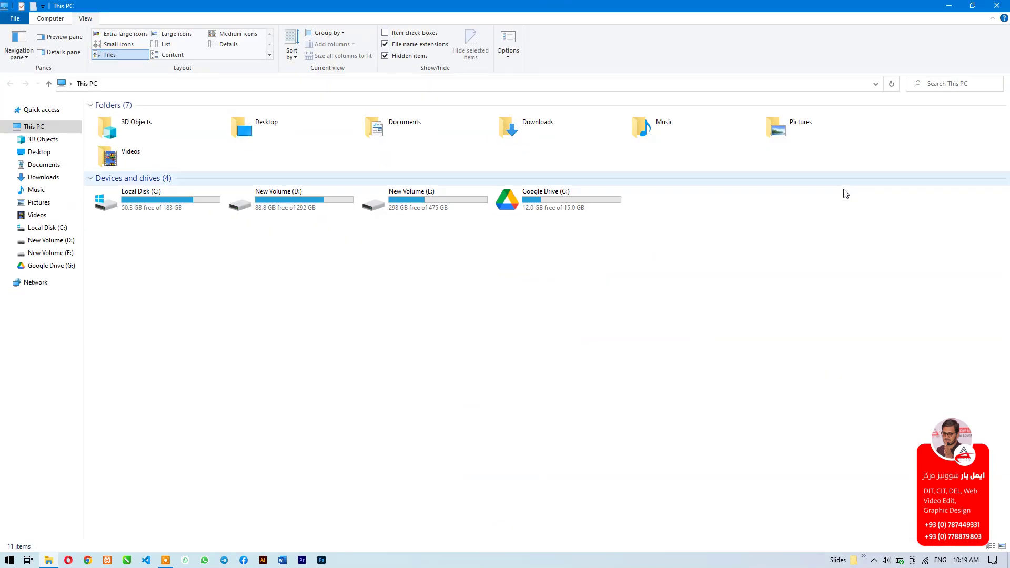
pyautogui.click(508, 39)
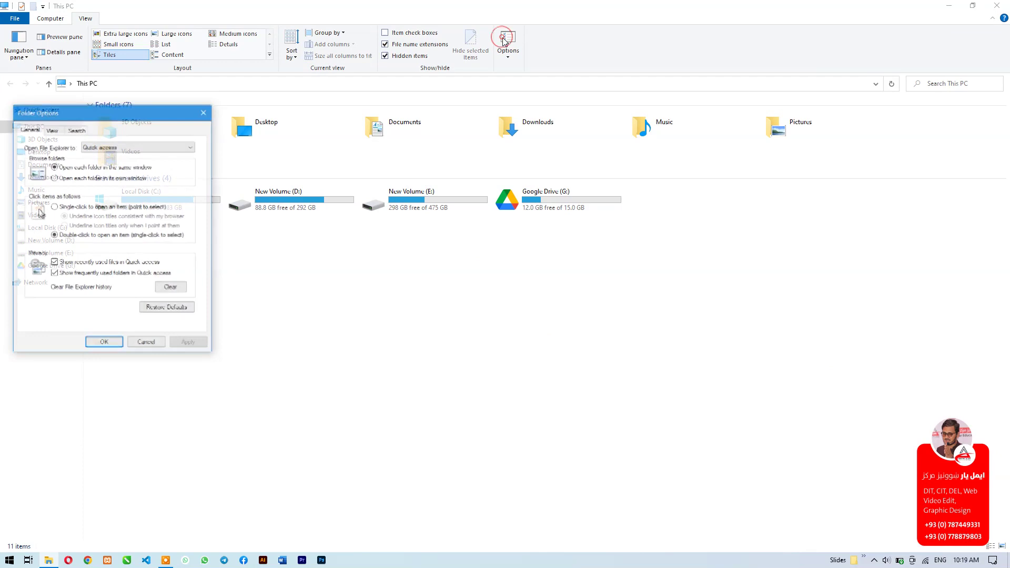
pyautogui.click(58, 132)
pyautogui.click(165, 320)
pyautogui.click(101, 346)
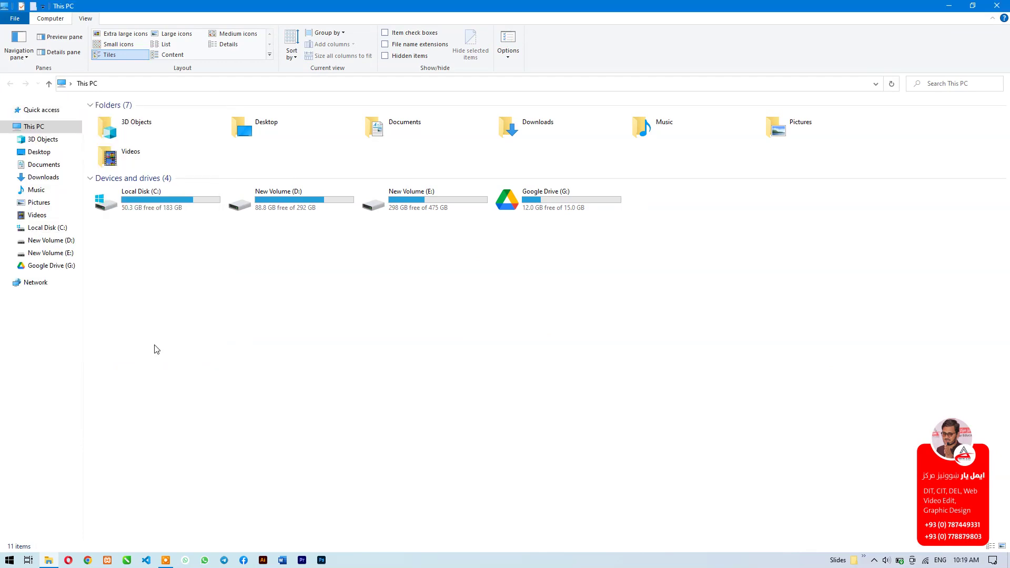
# In Folder Options, show hidden files and stop hiding empty drives, known file extensions, folder merge conflicts and protected operating system files.
pyautogui.click(507, 40)
pyautogui.click(52, 130)
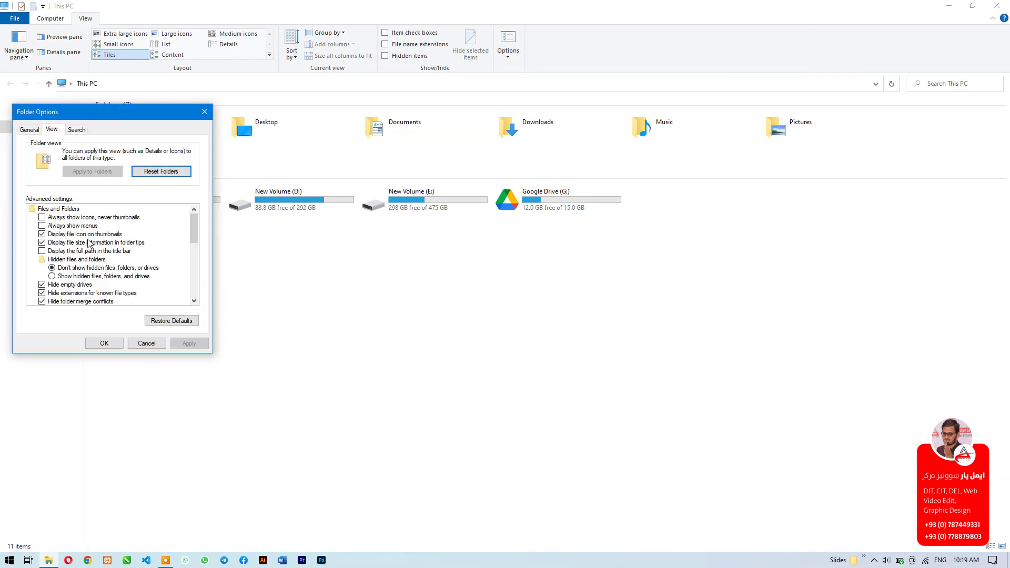
pyautogui.click(64, 276)
pyautogui.click(58, 285)
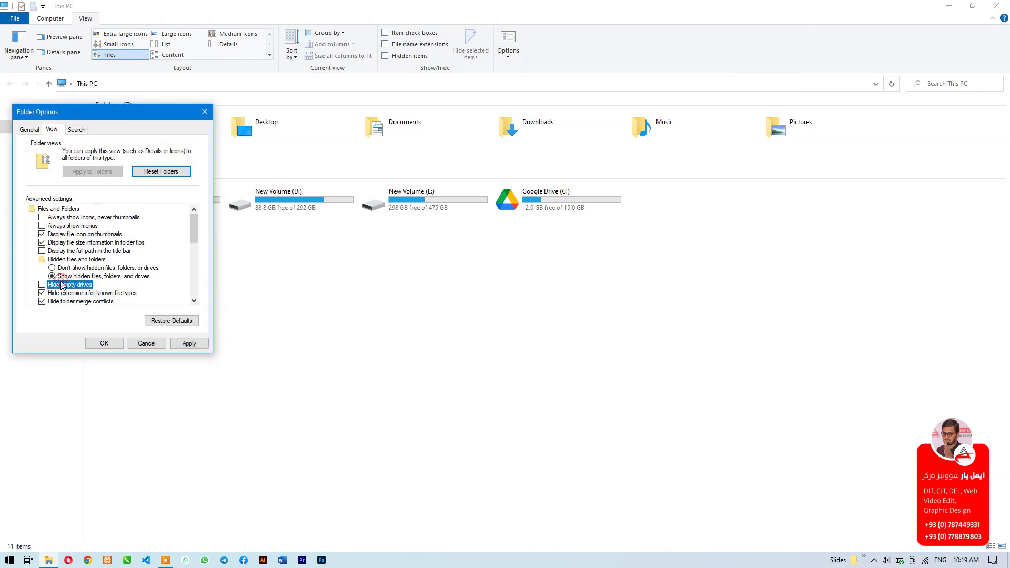
pyautogui.click(56, 294)
pyautogui.click(62, 301)
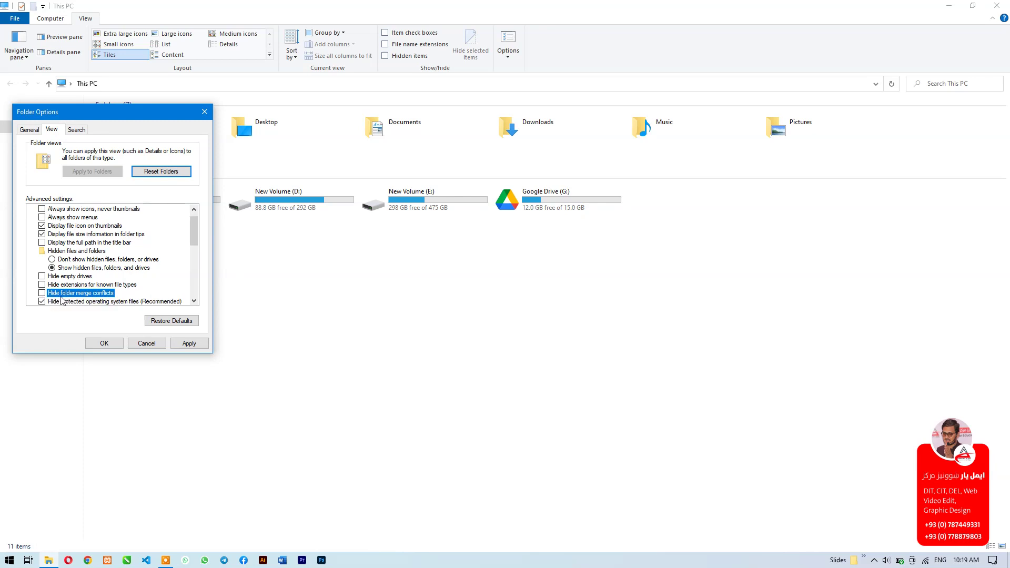
pyautogui.click(59, 301)
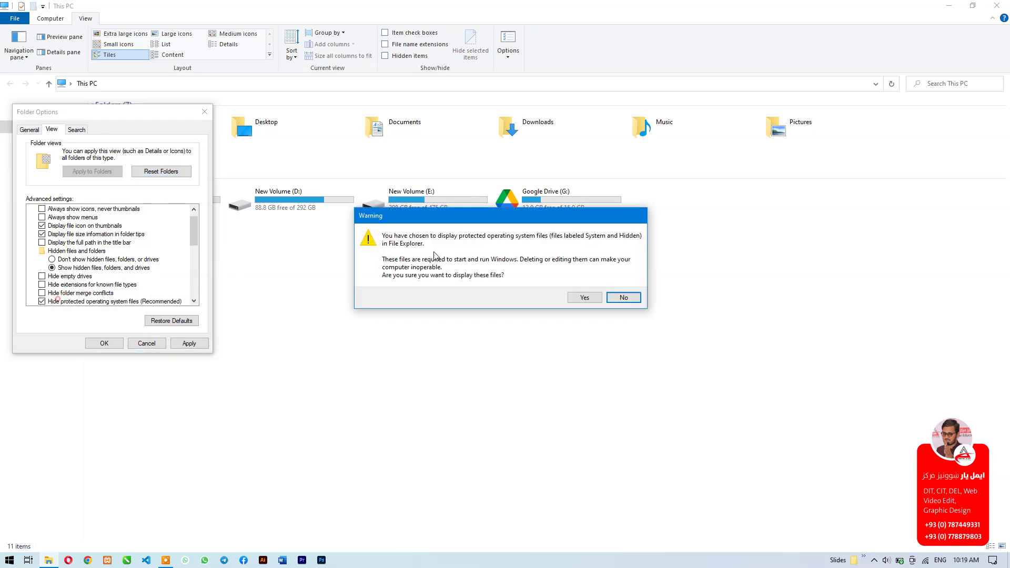
pyautogui.click(580, 296)
pyautogui.click(187, 344)
pyautogui.click(105, 344)
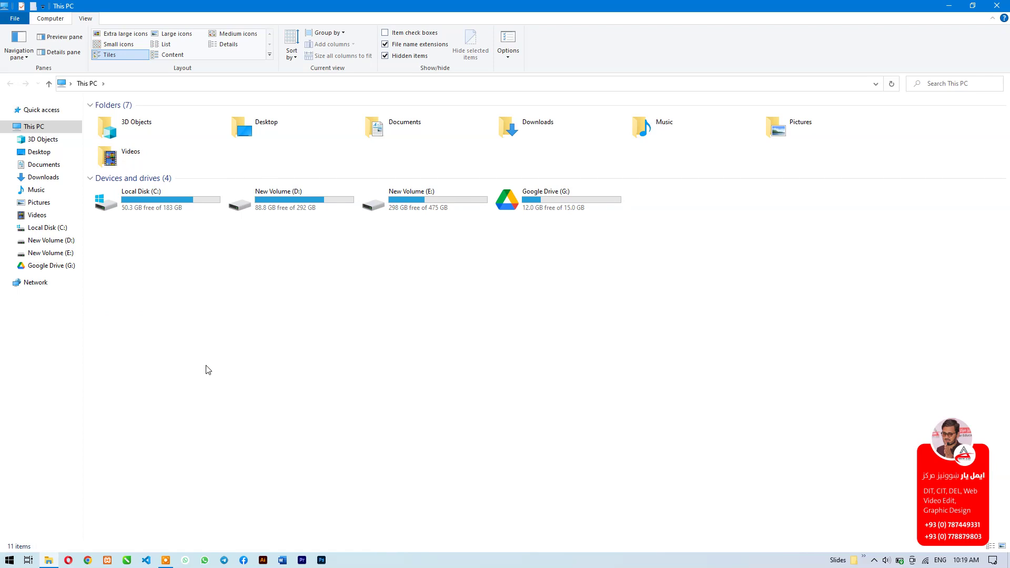
# Reset the advanced View settings in Folder Options to their defaults and confirm.
pyautogui.click(508, 42)
pyautogui.click(52, 130)
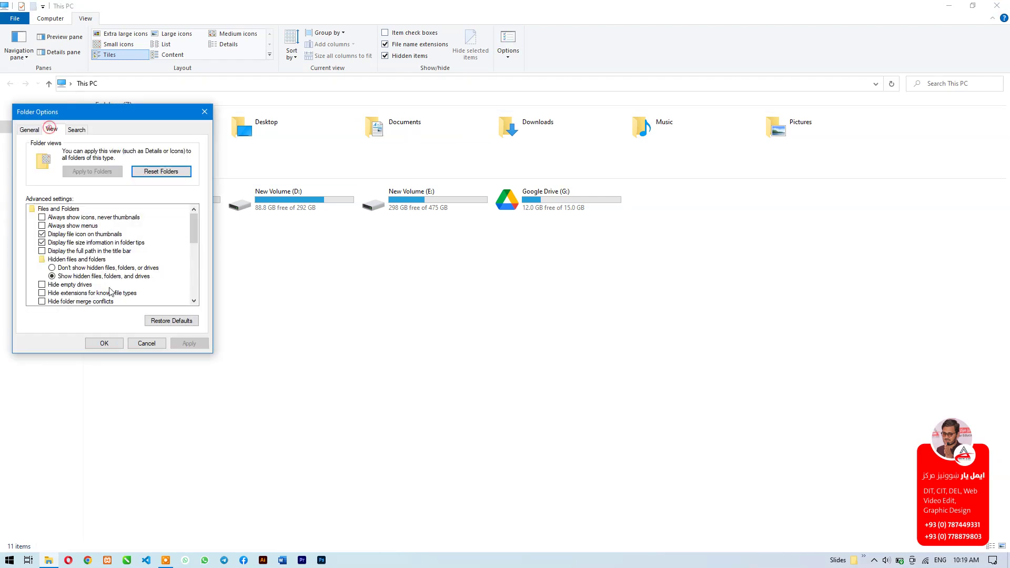
pyautogui.click(173, 322)
pyautogui.click(106, 343)
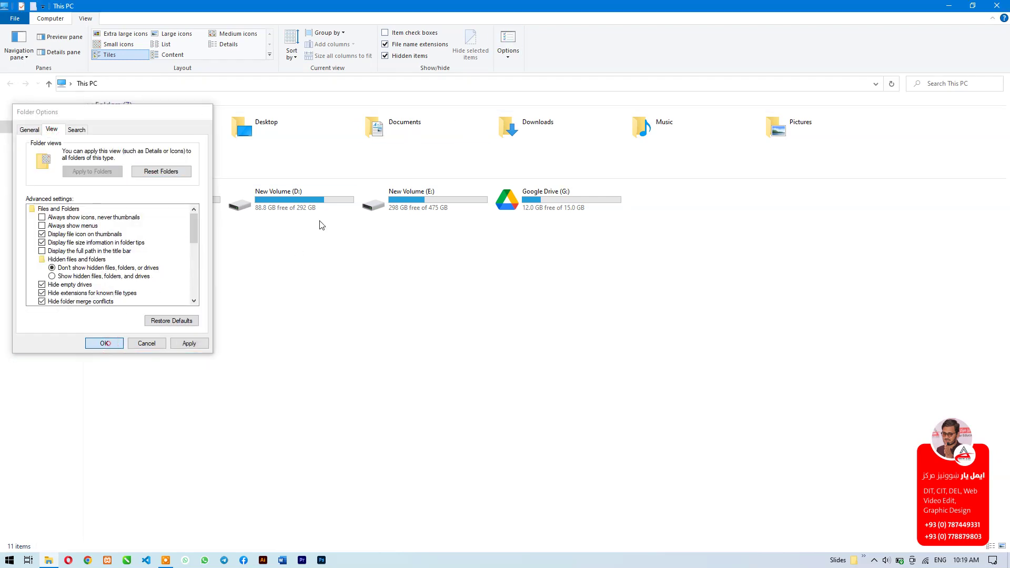
# Review the advanced View settings in Folder Options and close the dialog without changes.
pyautogui.click(508, 45)
pyautogui.click(52, 130)
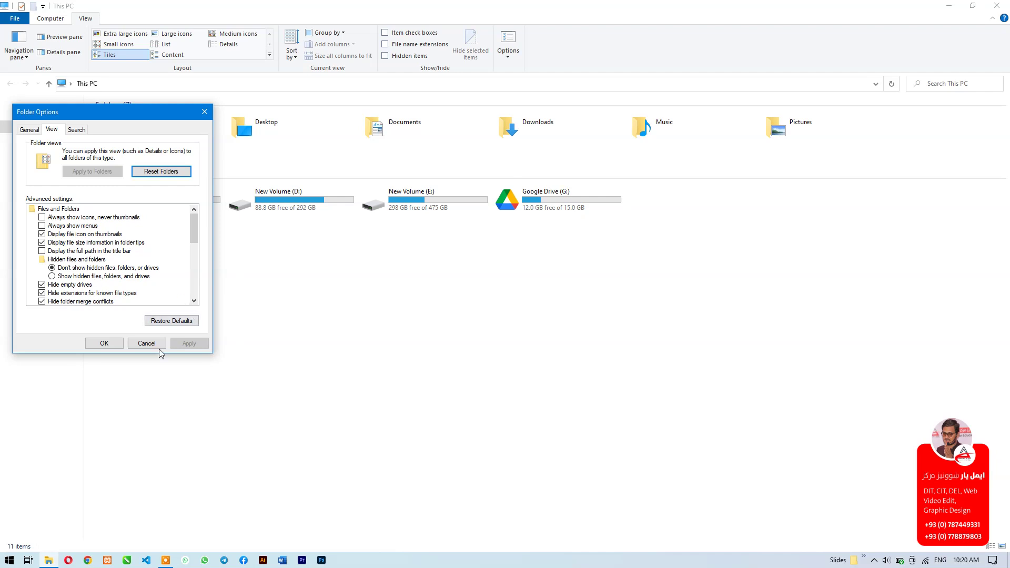
pyautogui.click(143, 343)
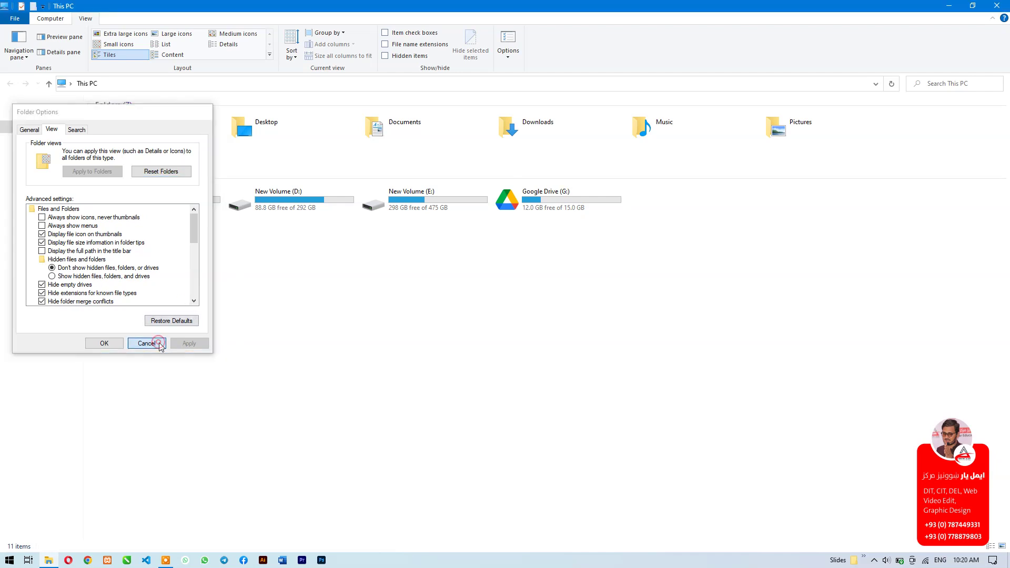
# Switch the display of hidden items on and off in This PC, and do the same for file name extensions.
pyautogui.click(414, 59)
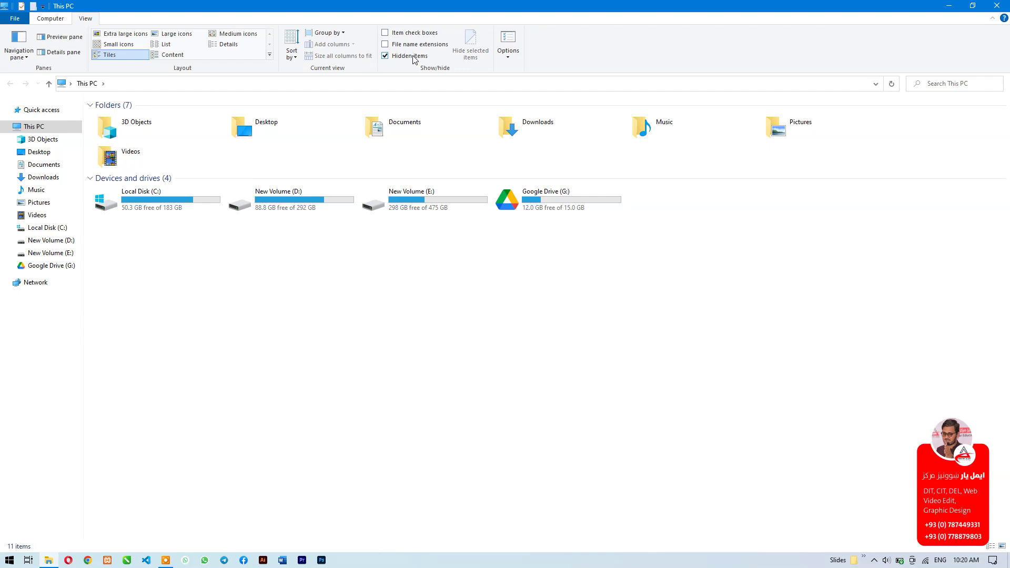
pyautogui.click(413, 59)
pyautogui.click(429, 46)
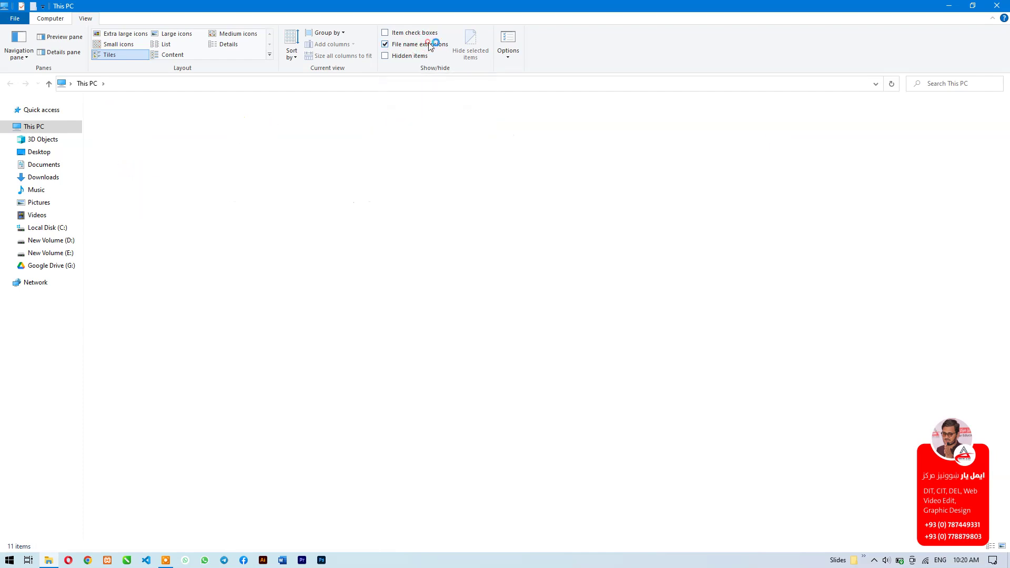
pyautogui.click(429, 45)
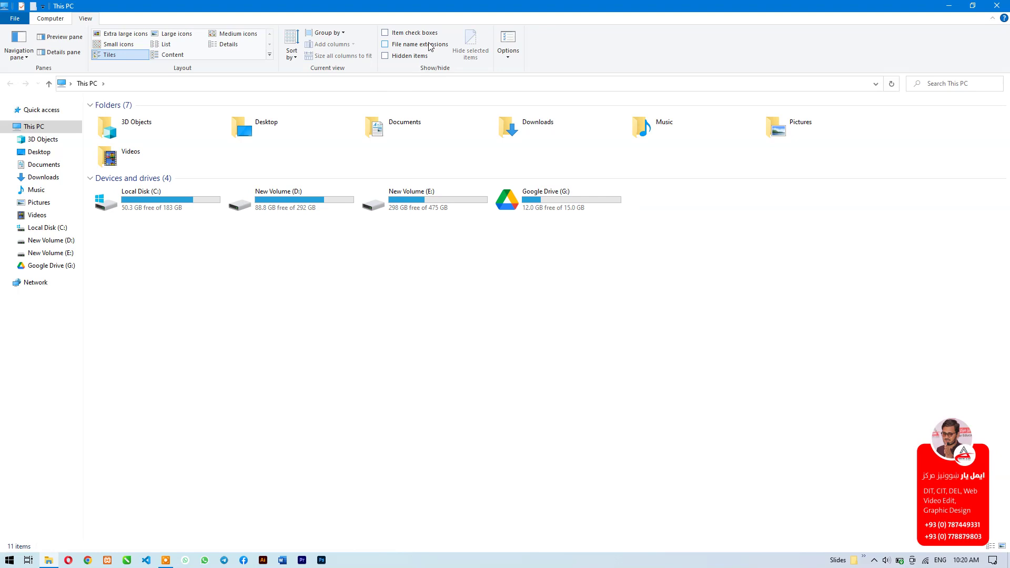
# Show the desktop, examine the file type and extension in the 01. CSS file's properties, and close them.
pyautogui.press('super+d')
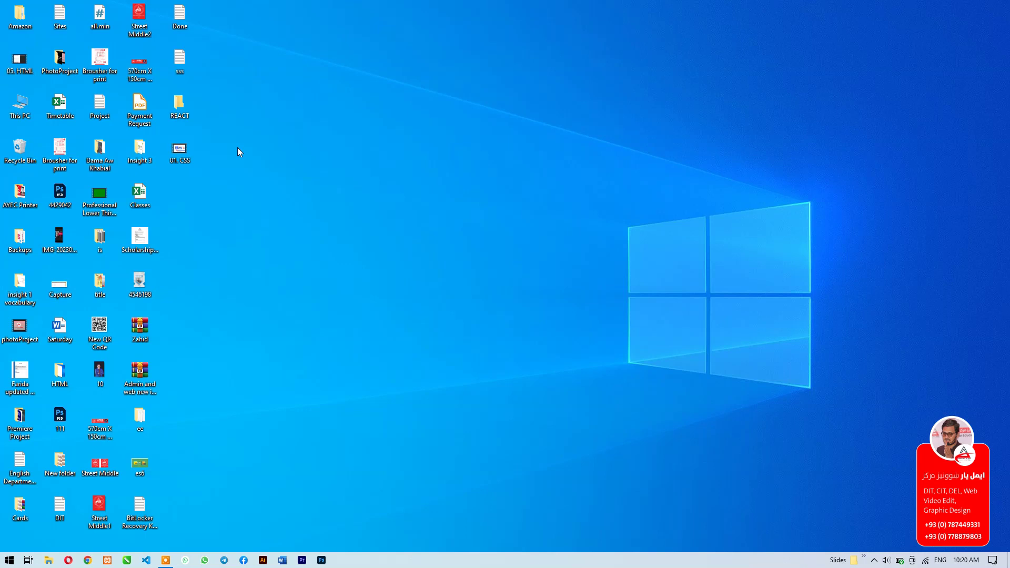
pyautogui.hotkey('shift', 'F10')
pyautogui.click(210, 420)
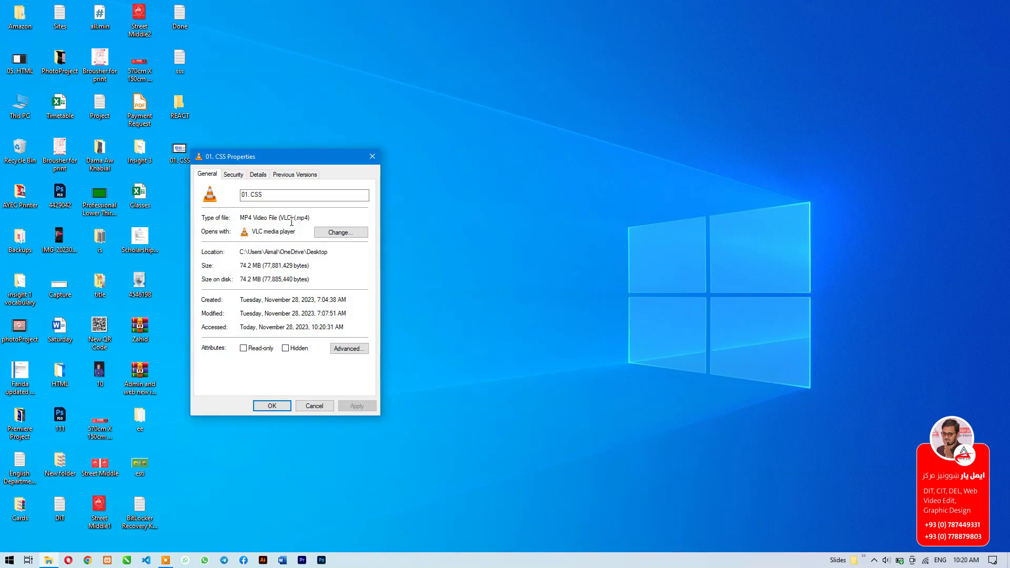
pyautogui.moveTo(298, 218); pyautogui.dragTo(307, 219)
pyautogui.click(373, 156)
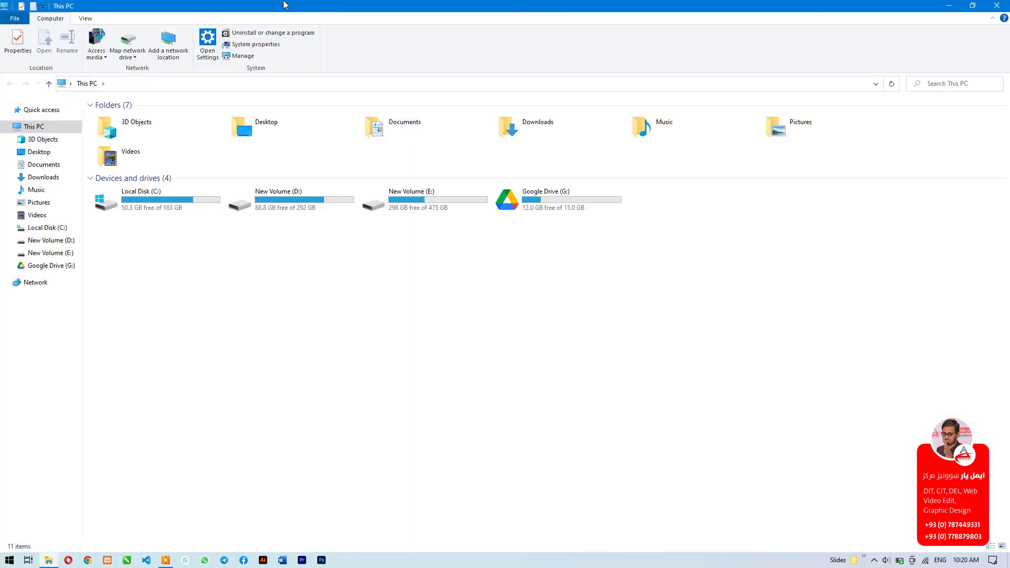
# Move the This PC window clear of the desktop icons and turn on the display of file name extensions.
pyautogui.moveTo(731, 5); pyautogui.dragTo(747, 115)
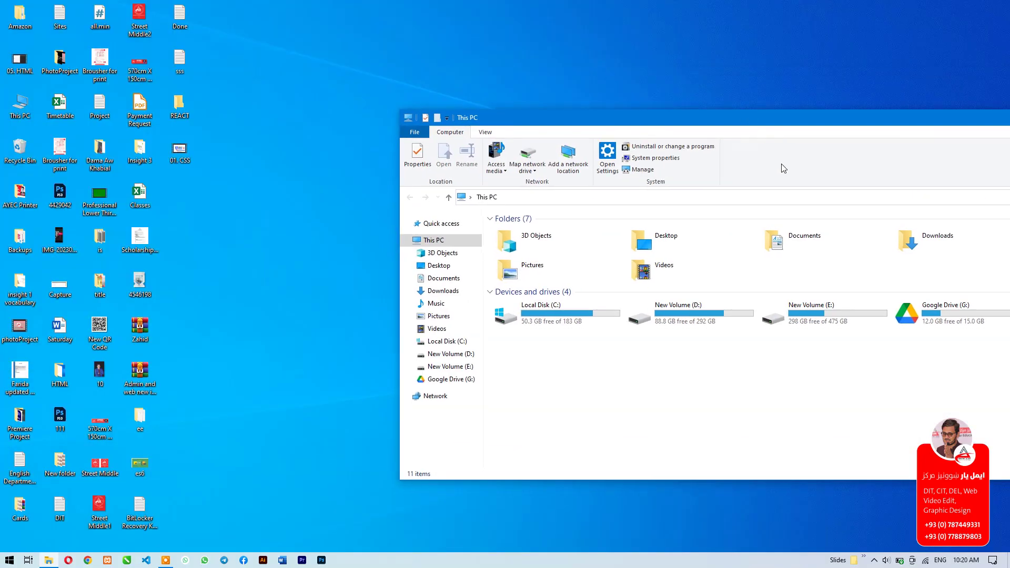
pyautogui.click(487, 133)
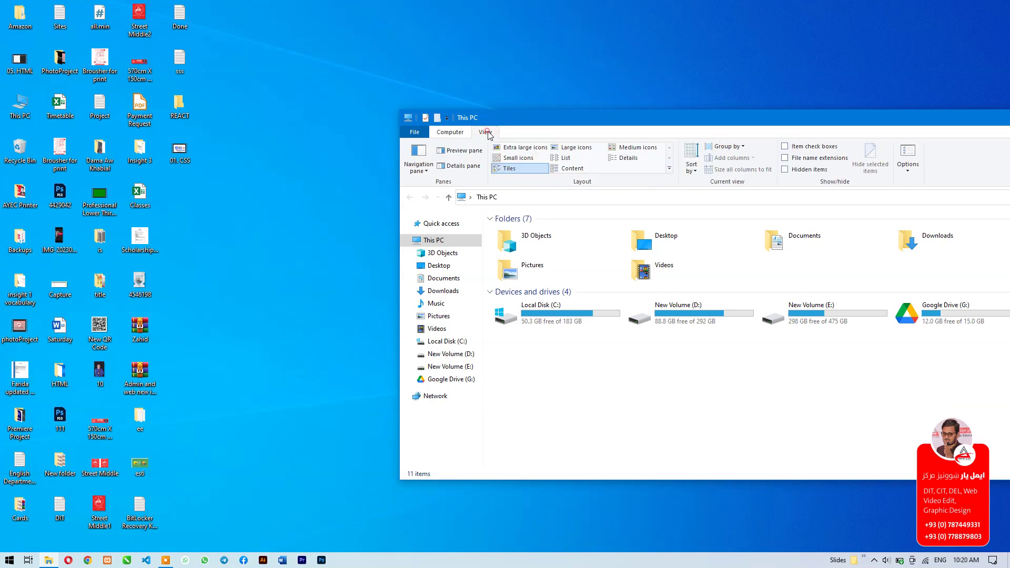
pyautogui.click(786, 159)
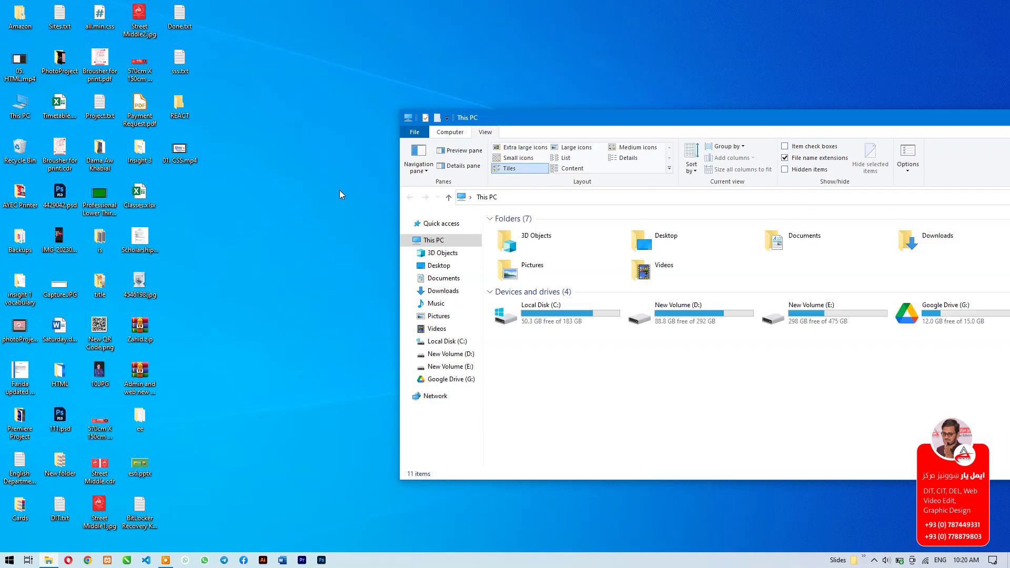
# Rename the desktop video 01. CSS.mp4 to 01. CSS.jpg and accept the extension change.
pyautogui.click(181, 150)
pyautogui.rightClick(181, 149)
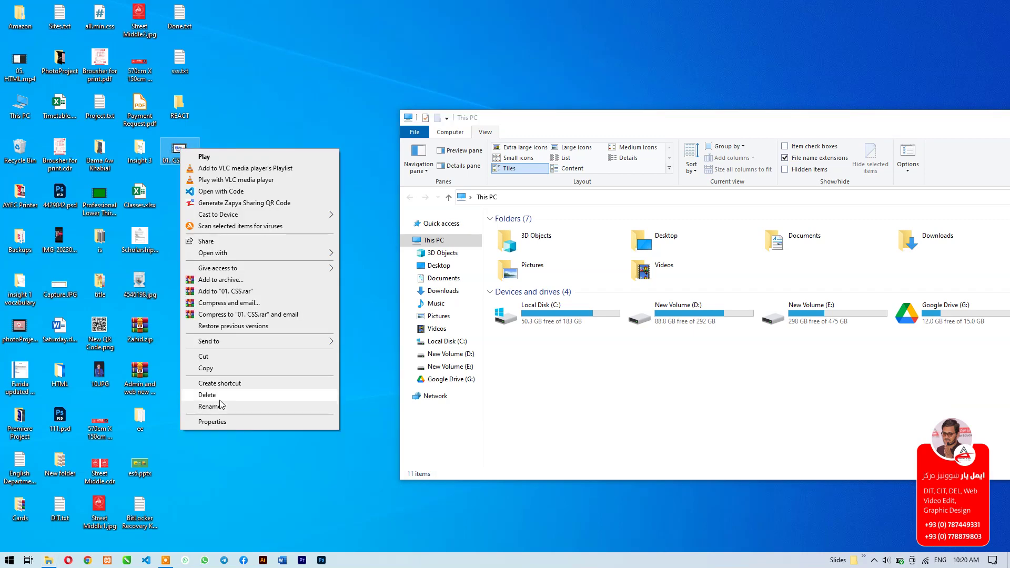
pyautogui.click(210, 407)
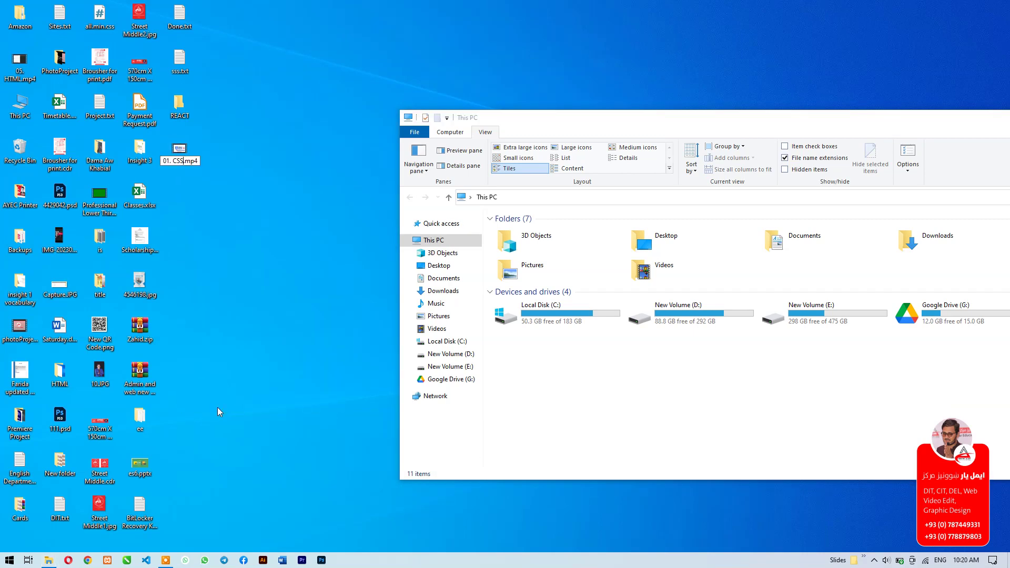
pyautogui.press('BackSpace')
pyautogui.press('BackSpace')
pyautogui.press('BackSpace')
pyautogui.write('jpg')
pyautogui.press('Return')
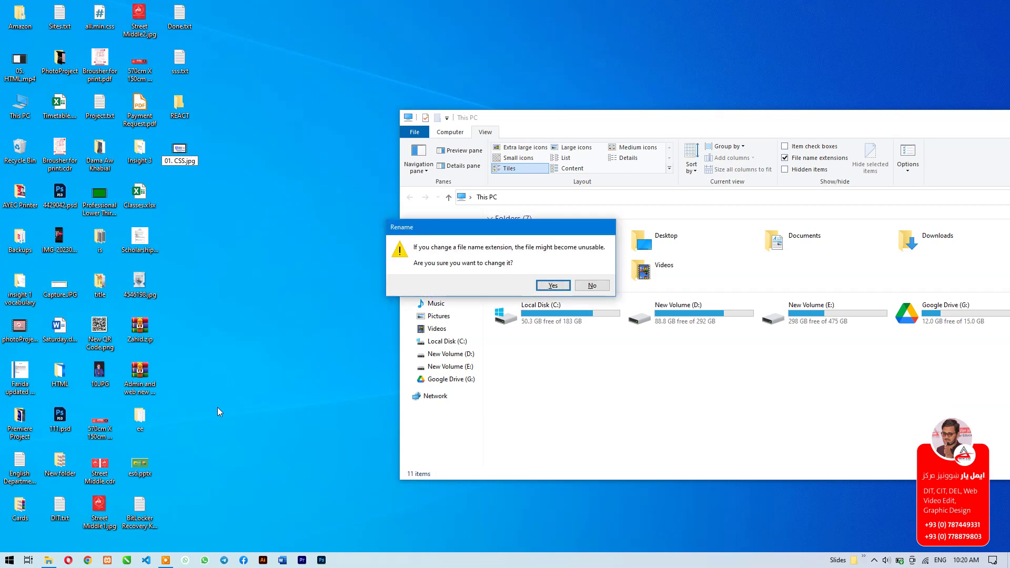
pyautogui.press('Return')
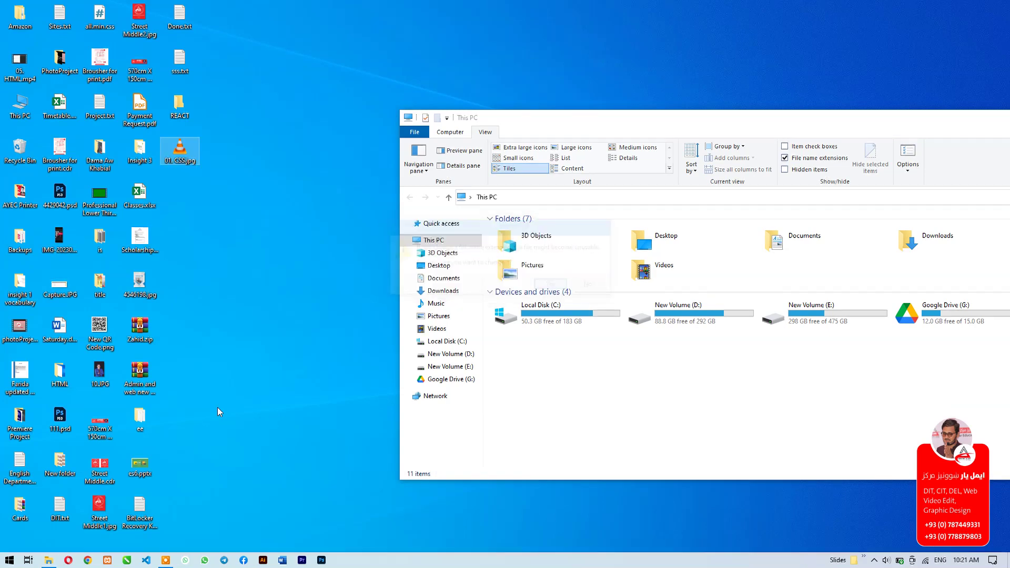
# Refresh the desktop, open 01. CSS.jpg to check it in the image viewer, and close the viewer.
pyautogui.rightClick(238, 150)
pyautogui.click(267, 183)
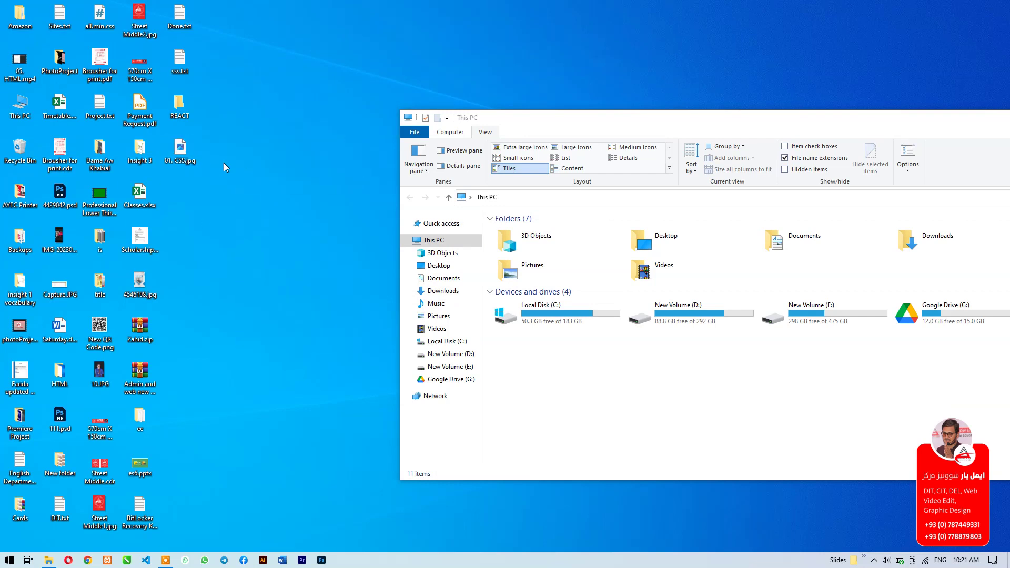
pyautogui.doubleClick(179, 150)
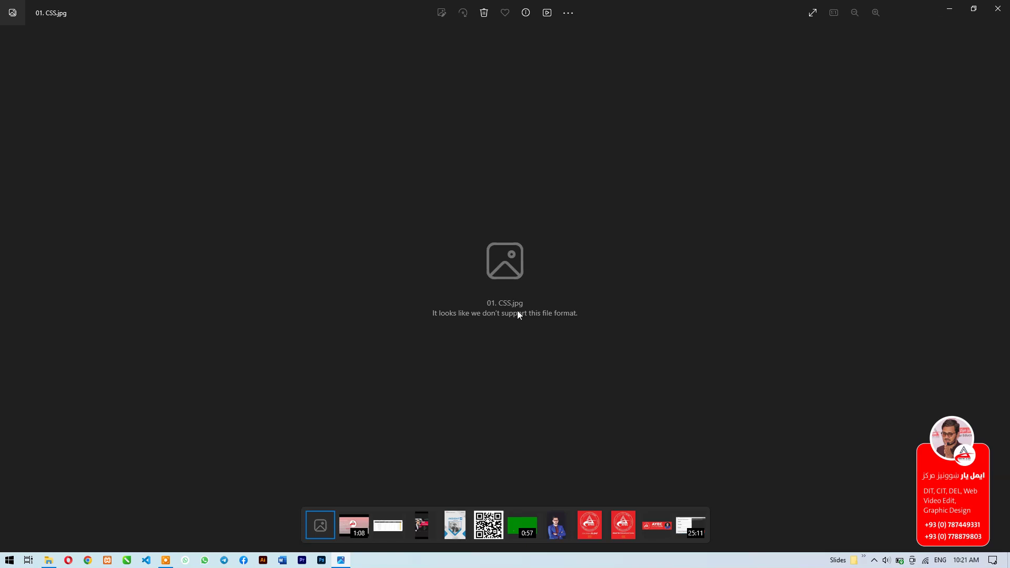
pyautogui.click(1002, 8)
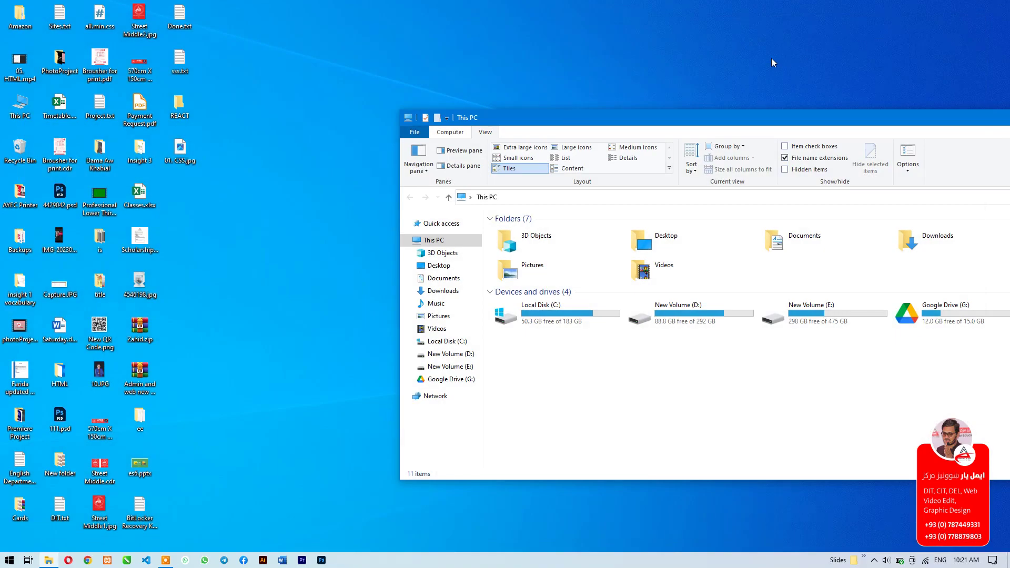
# Rename 01. CSS.jpg to 01. CSS.mp4 and accept the extension change.
pyautogui.rightClick(179, 153)
pyautogui.click(210, 476)
pyautogui.press('Right')
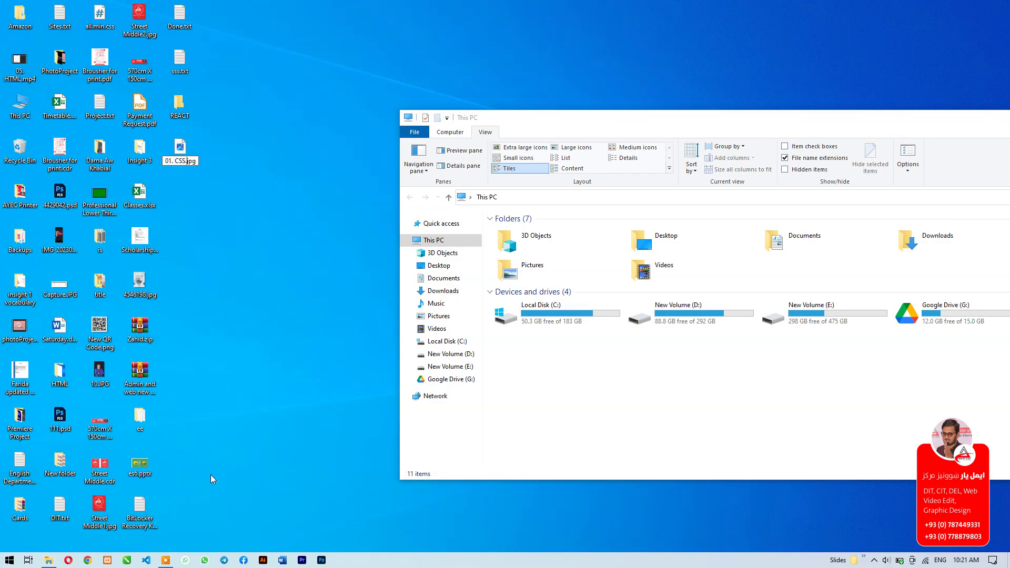
pyautogui.press('BackSpace')
pyautogui.press('BackSpace')
pyautogui.press('BackSpace')
pyautogui.write('mp4')
pyautogui.press('Return')
pyautogui.press('Return')
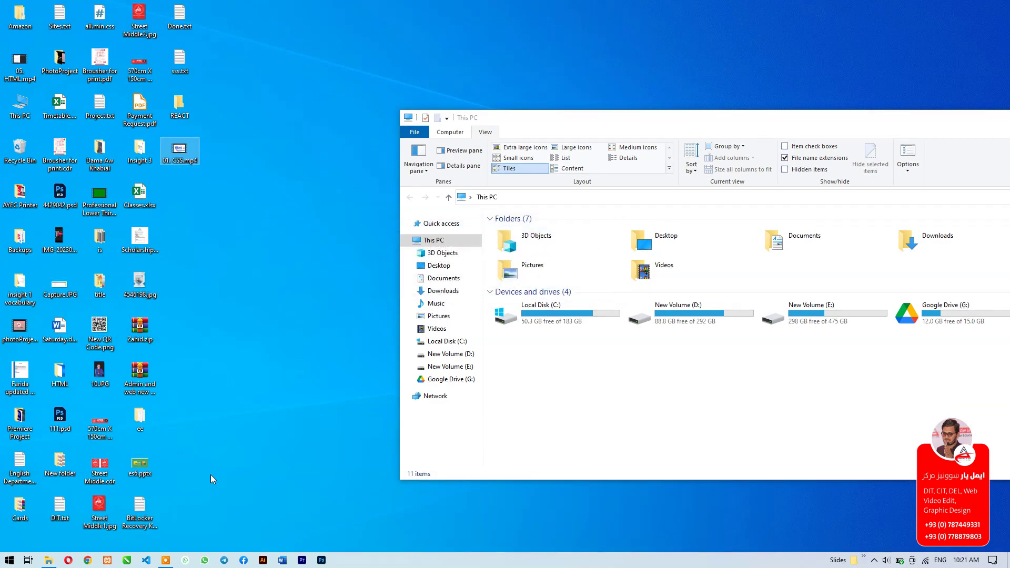
# Remove the .mp4 extension from the 01. CSS file name and accept the change.
pyautogui.press('F2')
pyautogui.press('Right')
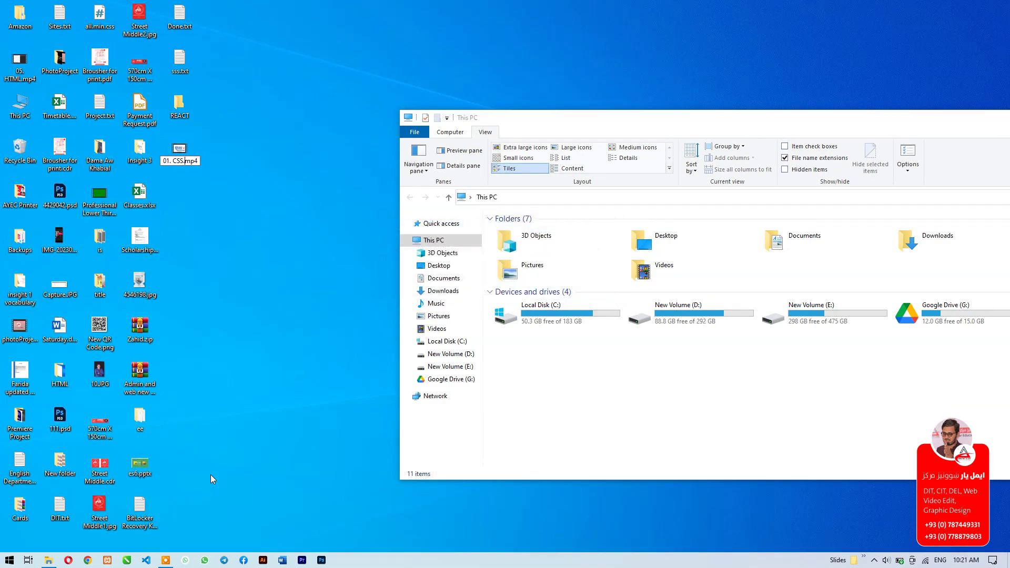
pyautogui.press('BackSpace')
pyautogui.press('BackSpace')
pyautogui.press('BackSpace')
pyautogui.press('BackSpace')
pyautogui.press('Return')
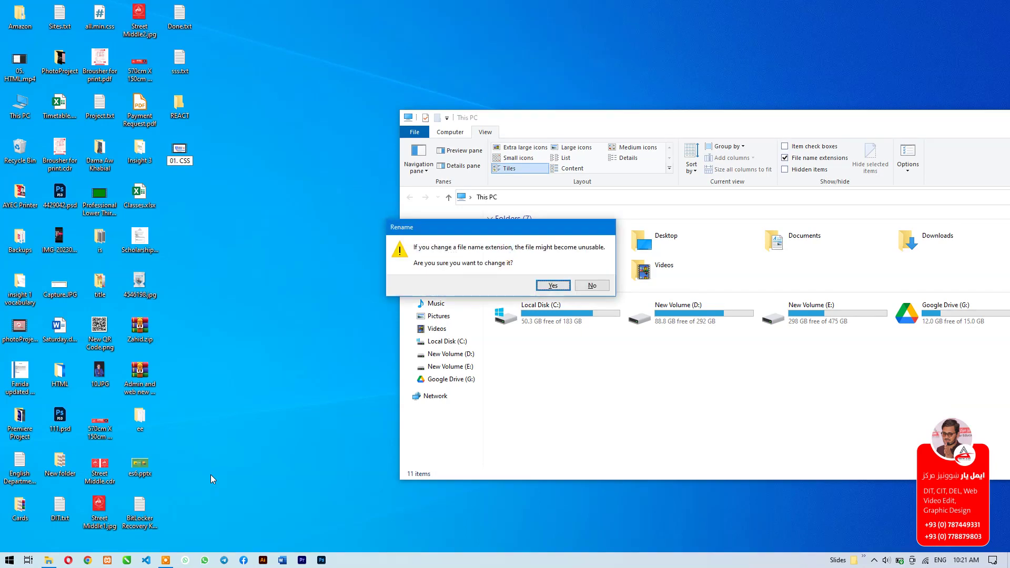
pyautogui.press('Return')
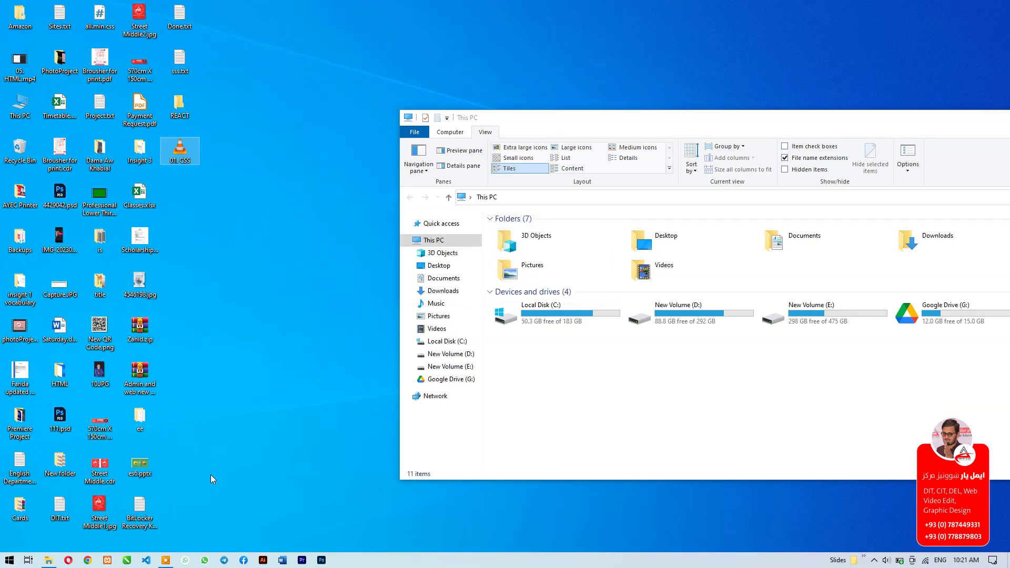
# Rename the 01. CSS file to 01. CSS.mp4, open it in the media player, and close the player.
pyautogui.press('F2')
pyautogui.press('Right')
pyautogui.write('.mp4')
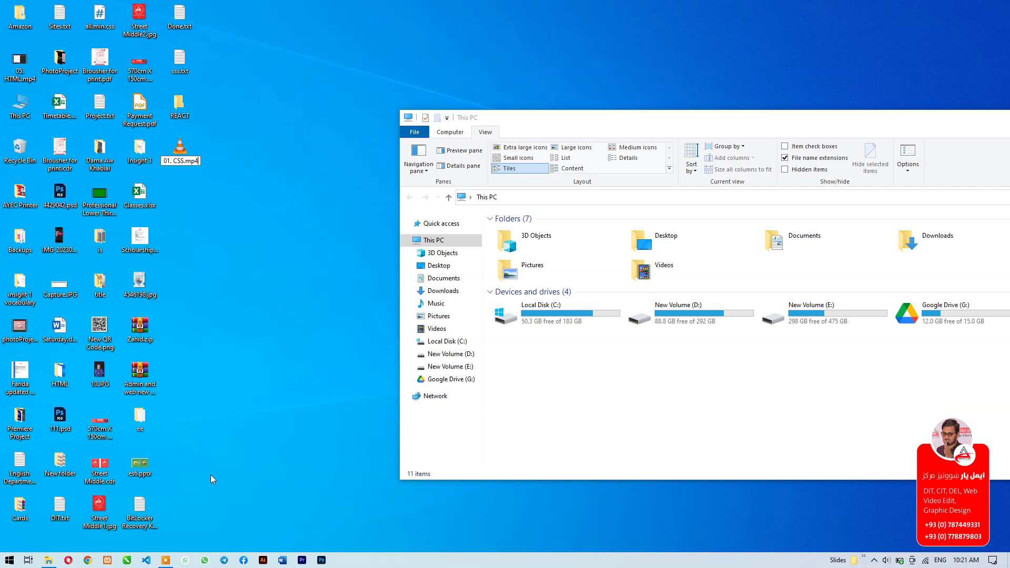
pyautogui.press('Return')
pyautogui.press('Return')
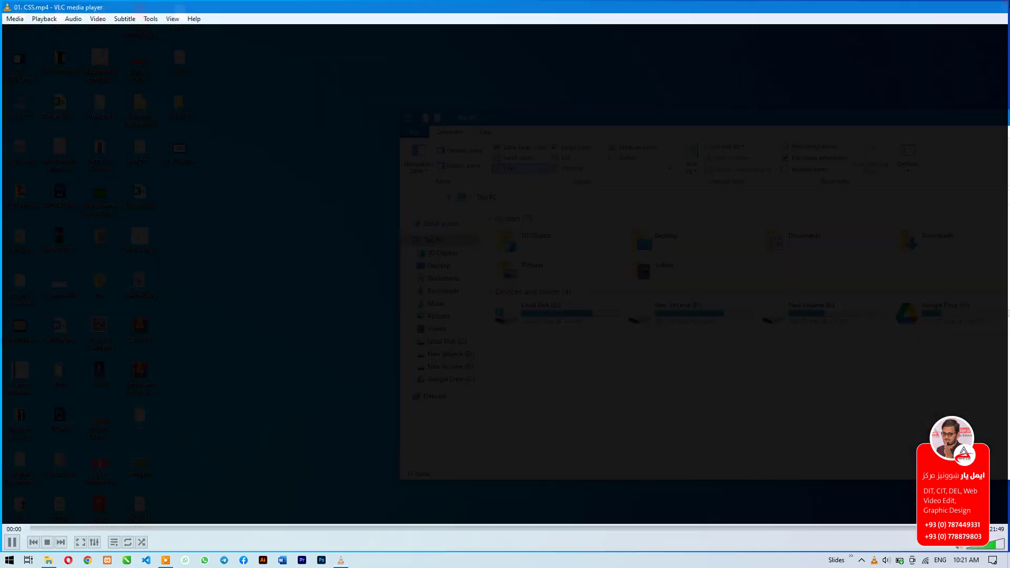
pyautogui.click(999, 5)
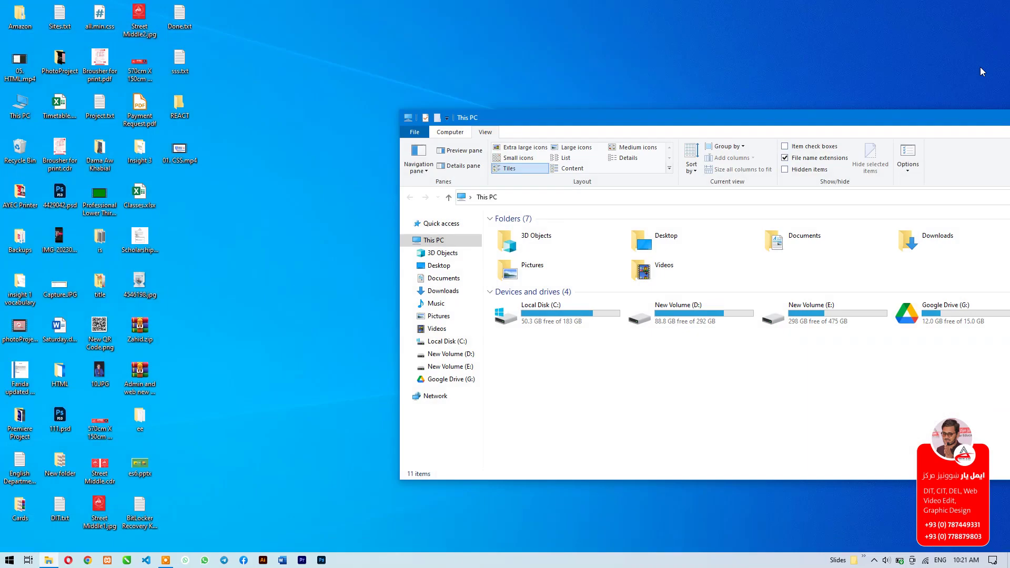
# Maximize the This PC window, view its Folder Options, and close the dialog without changes.
pyautogui.doubleClick(909, 121)
pyautogui.click(508, 41)
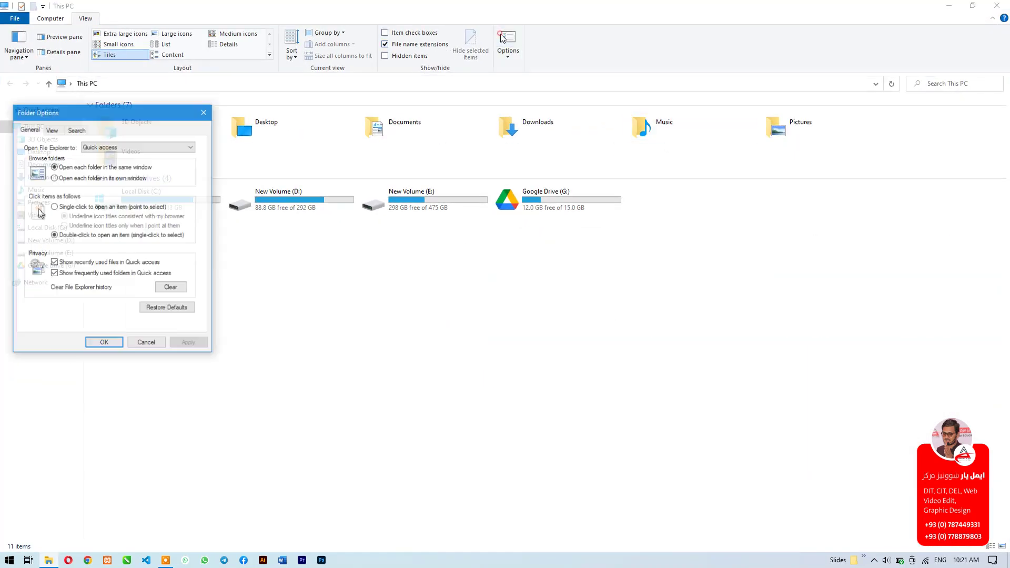
pyautogui.click(204, 112)
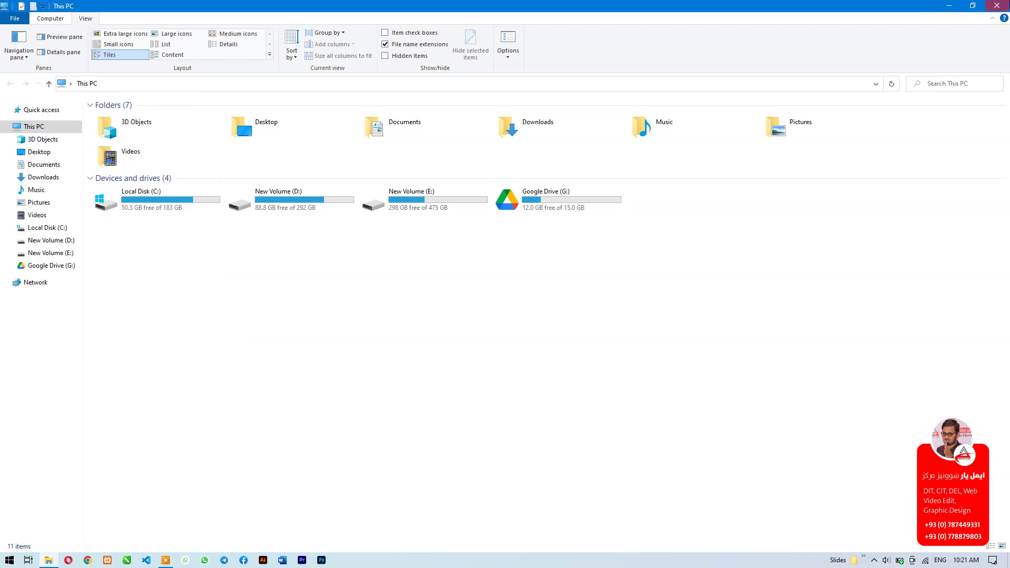
# Return to the desktop and open the Control Panel through the Run dialog.
pyautogui.press('super+d')
pyautogui.press('super+r')
pyautogui.write('conrolrol')
pyautogui.press('Return')
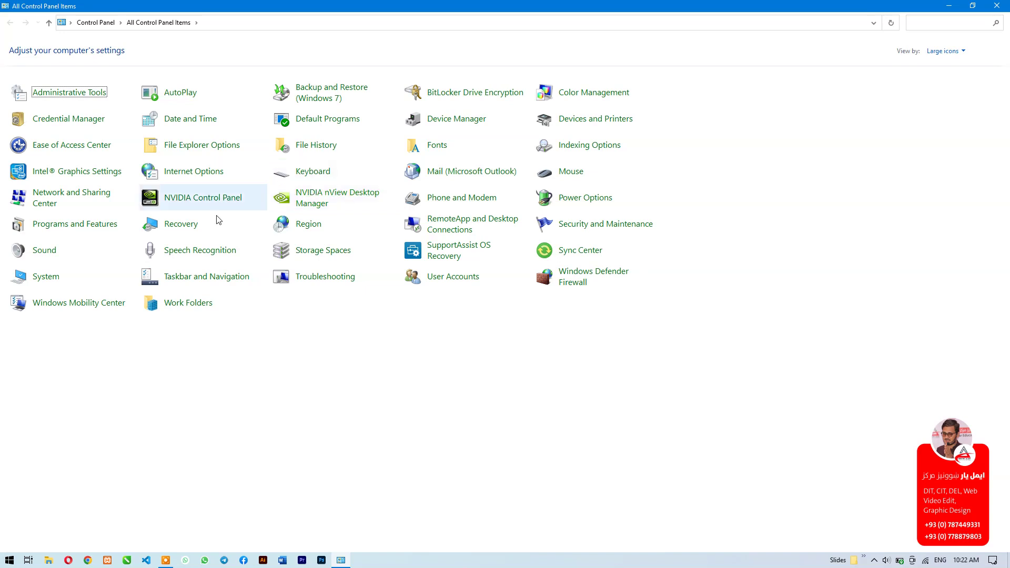
# Open the Keyboard properties, test the current character repeat with a string of d characters, and clear the test text.
pyautogui.click(312, 173)
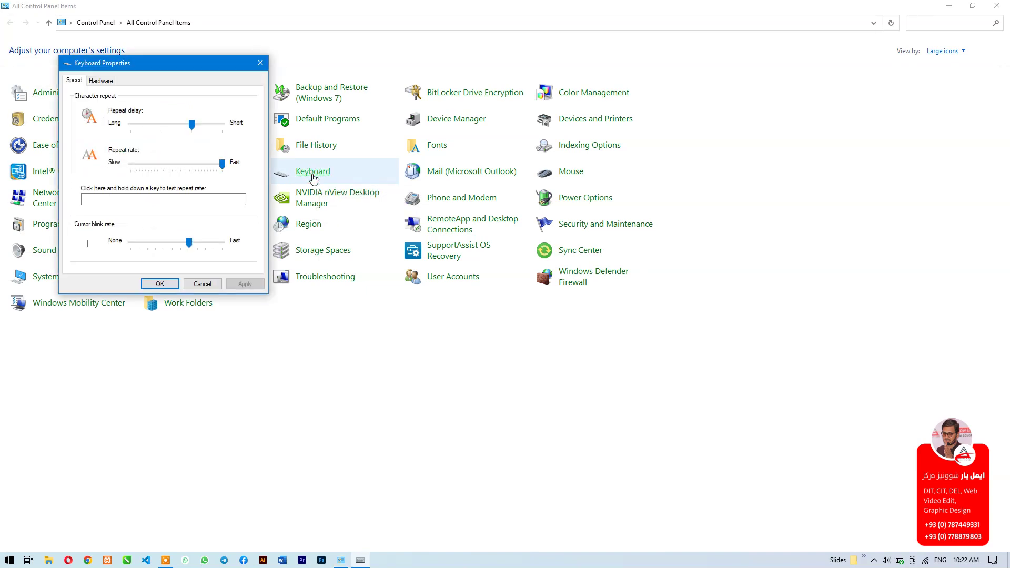
pyautogui.moveTo(159, 64); pyautogui.dragTo(593, 86)
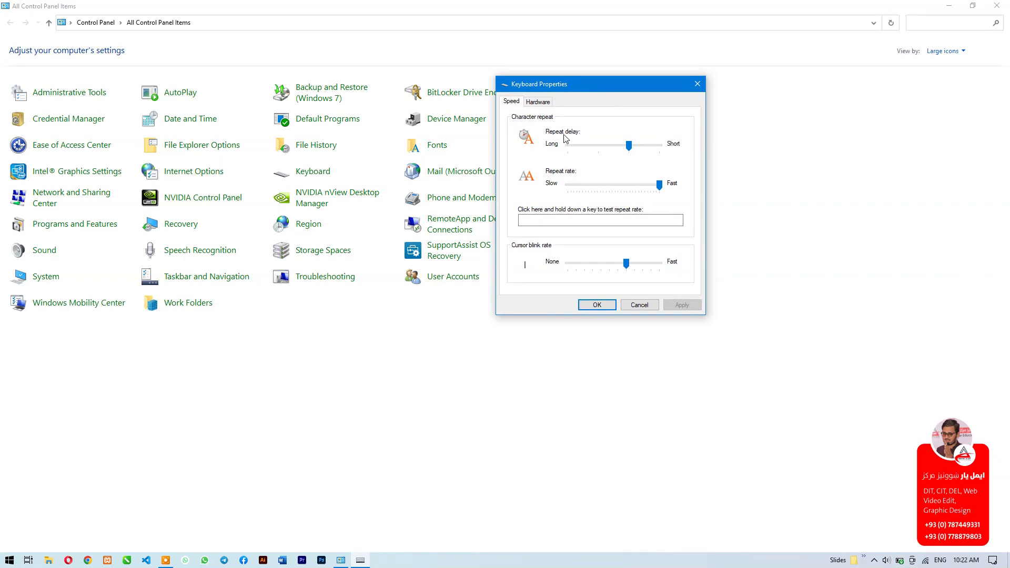
pyautogui.click(588, 220)
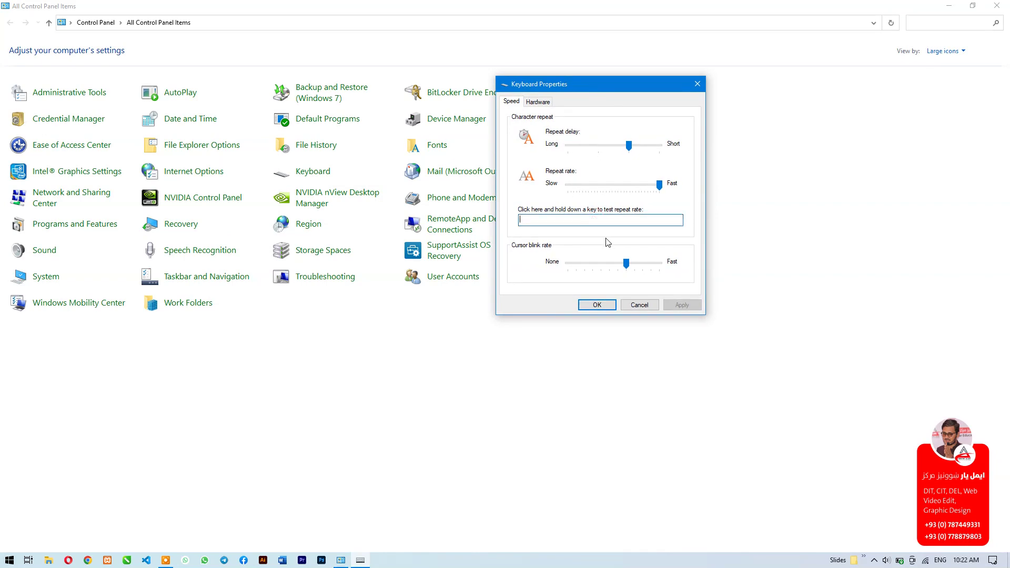
pyautogui.write('ddddddddddddddddddddddddddddddddddddddddd')
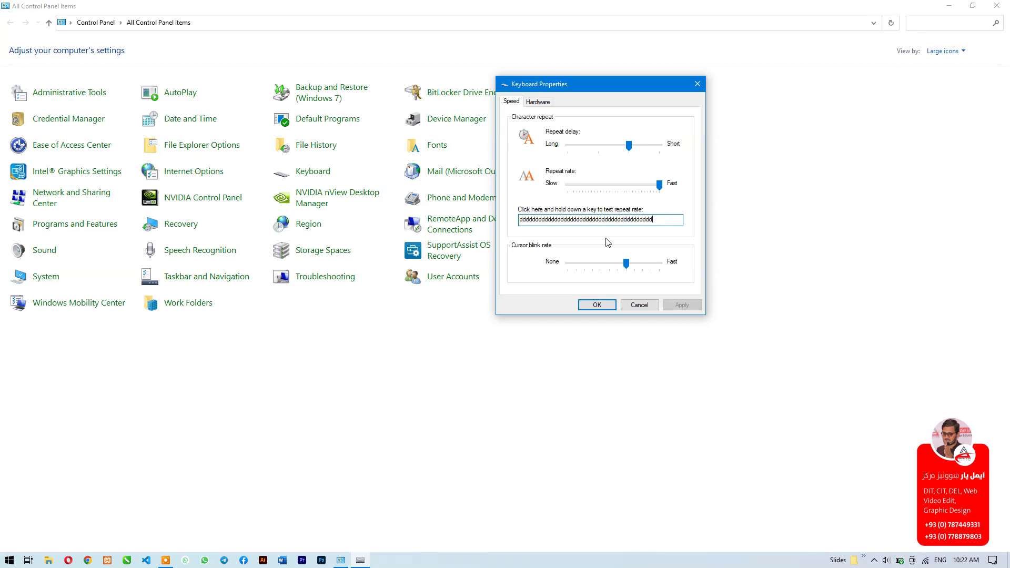
pyautogui.hotkey('ctrl', 'a')
pyautogui.press('BackSpace')
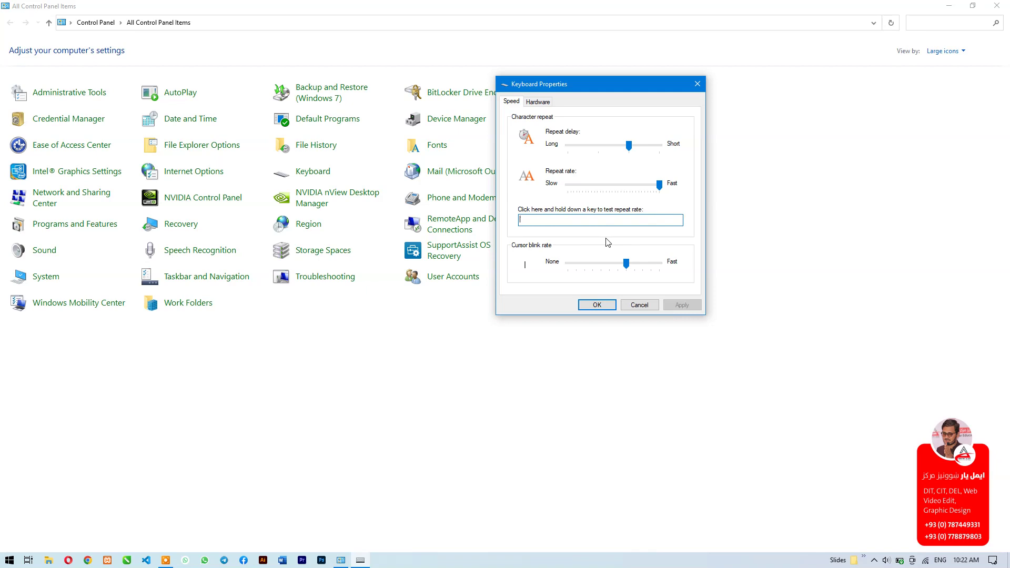
# Set the keyboard repeat delay to Long, test it with repeated d characters, and clear the test text.
pyautogui.moveTo(631, 145); pyautogui.dragTo(598, 146)
pyautogui.click(570, 148)
pyautogui.click(603, 221)
pyautogui.write('ddddddddddddddddddddddddddddddddddddddddddddddddddddddd')
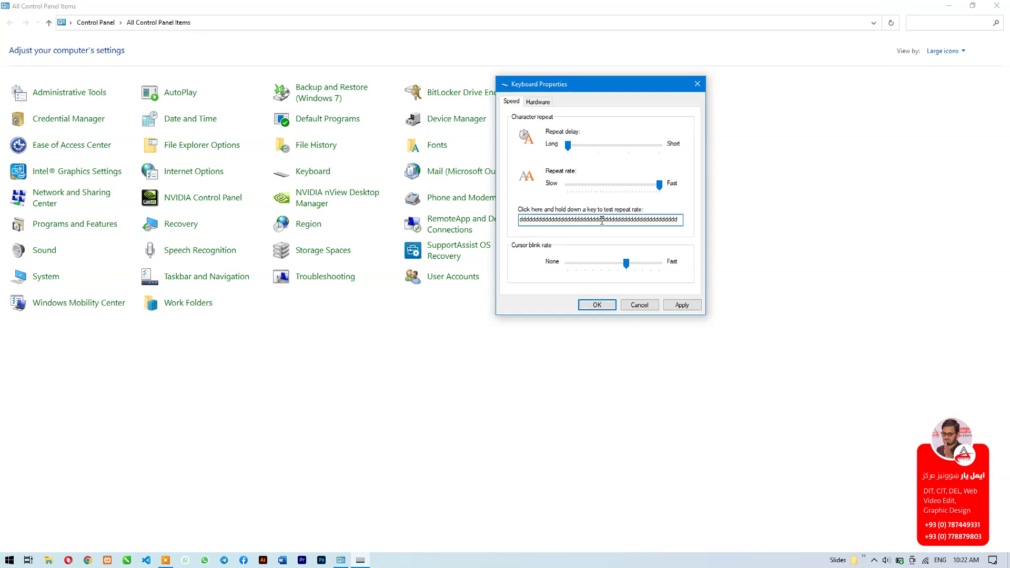
pyautogui.doubleClick(602, 221)
pyautogui.press('BackSpace')
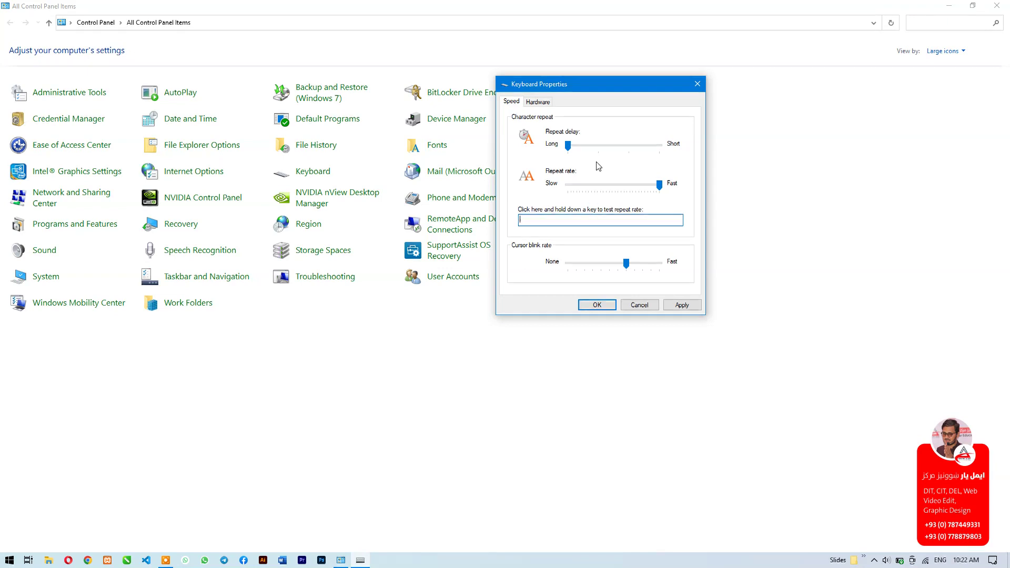
# Set the repeat delay to Short, test it twice with repeated d characters, and clear the test text.
pyautogui.moveTo(569, 145); pyautogui.dragTo(673, 154)
pyautogui.click(595, 220)
pyautogui.write('dddddddddddddddddddddddddddddddddd')
pyautogui.hotkey('ctrl', 'a')
pyautogui.press('BackSpace')
pyautogui.write('dddddddddddddddddddddd')
pyautogui.hotkey('ctrl', 'a')
pyautogui.press('BackSpace')
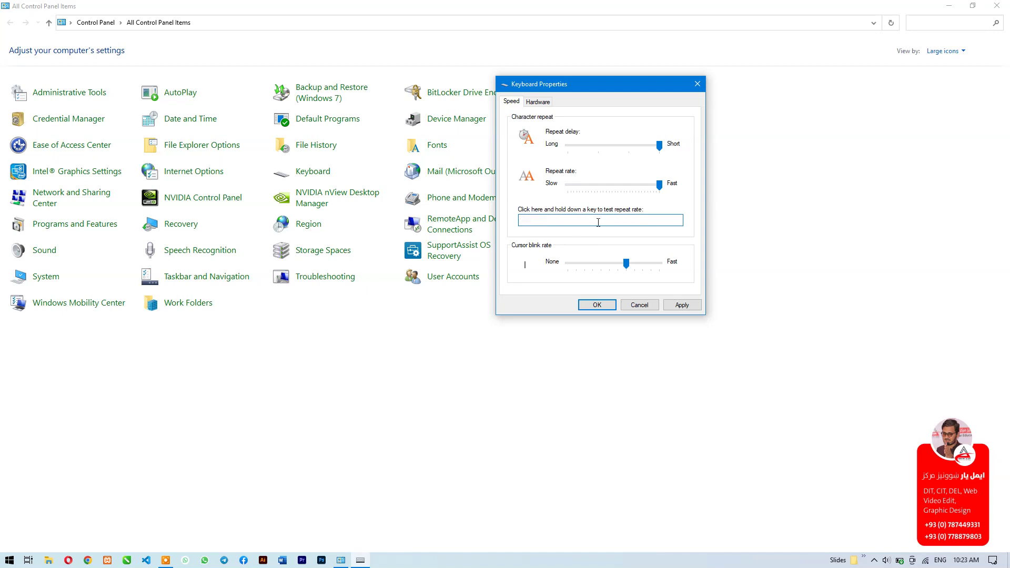
# Set the repeat delay back to Long, test it twice with repeated d characters, and clear the test text.
pyautogui.click(566, 146)
pyautogui.click(596, 145)
pyautogui.moveTo(595, 146); pyautogui.dragTo(559, 138)
pyautogui.click(560, 222)
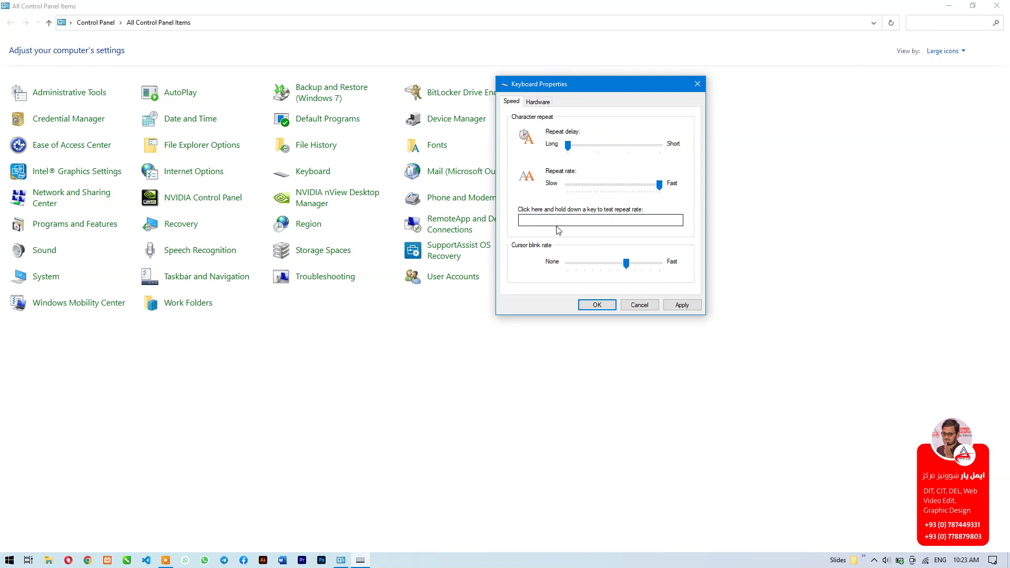
pyautogui.write('dddddddddddddddddddddddddddddddddddddddd')
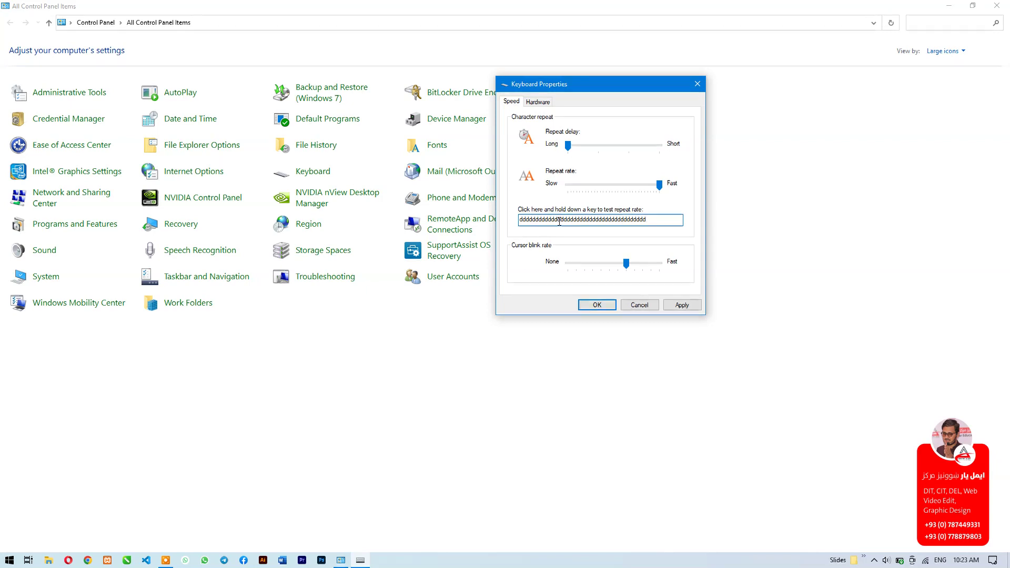
pyautogui.doubleClick(560, 222)
pyautogui.press('BackSpace')
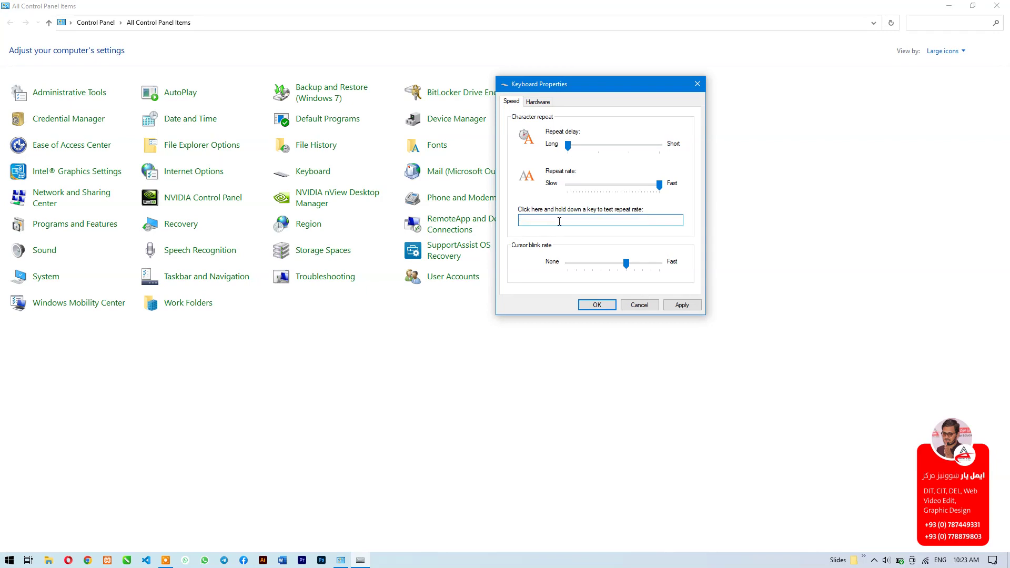
pyautogui.write('ddddddddddddd')
pyautogui.doubleClick(559, 221)
pyautogui.press('BackSpace')
# Set the repeat delay one notch below Short and test it with repeated d characters.
pyautogui.moveTo(568, 140); pyautogui.dragTo(627, 149)
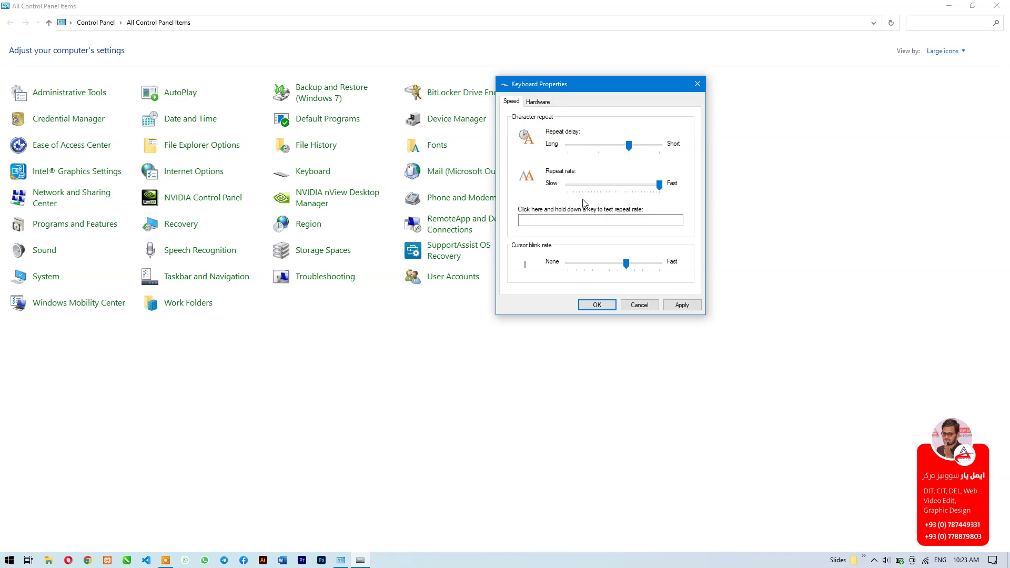
pyautogui.click(546, 221)
pyautogui.write('sdddddddddddddddddddddddddd')
# Lower the repeat rate to near Slow, clear the test text, and test the rate with repeated d characters.
pyautogui.click(571, 186)
pyautogui.click(611, 223)
pyautogui.doubleClick(618, 221)
pyautogui.press('BackSpace')
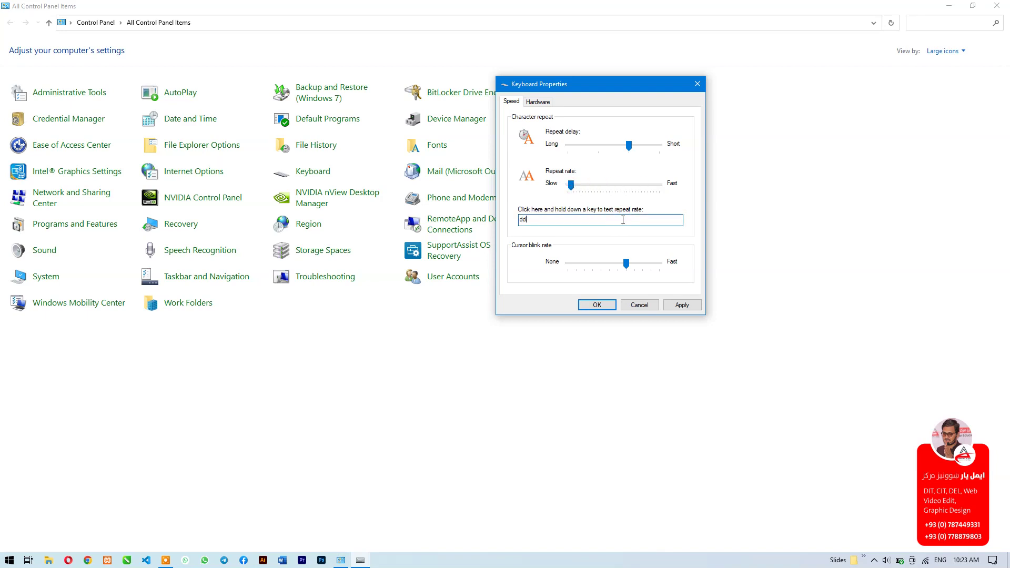
pyautogui.write('ddddddddd')
# Raise the repeat rate to about the middle and test it by replacing the text with repeated d characters.
pyautogui.click(621, 184)
pyautogui.doubleClick(614, 220)
pyautogui.write('dddddddddddddd')
# Set the repeat rate near Slow, accept the keyboard settings, and test the rate in the Run dialog before cancelling it.
pyautogui.click(573, 185)
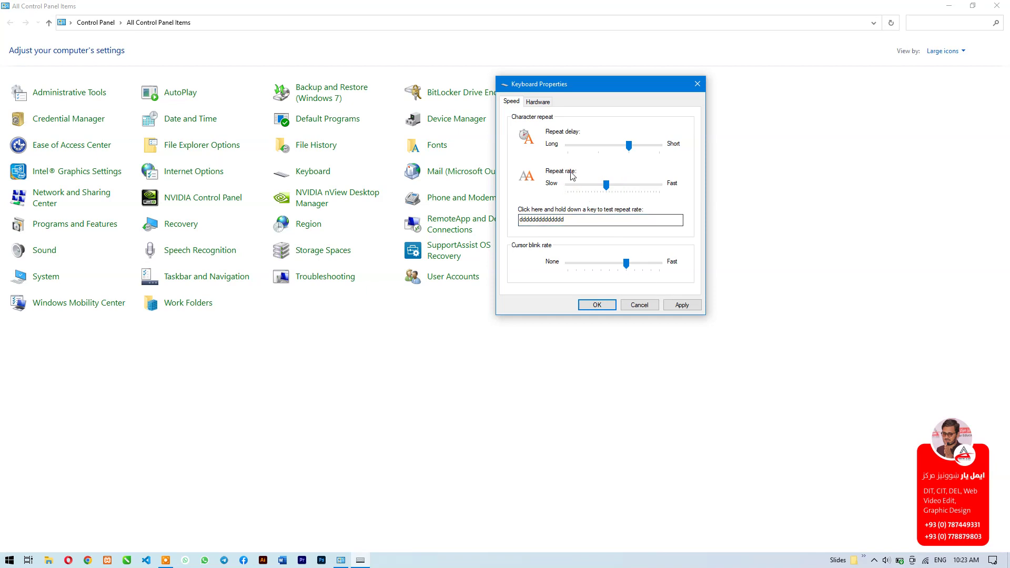
pyautogui.click(597, 305)
pyautogui.press('super+r')
pyautogui.write('ddd')
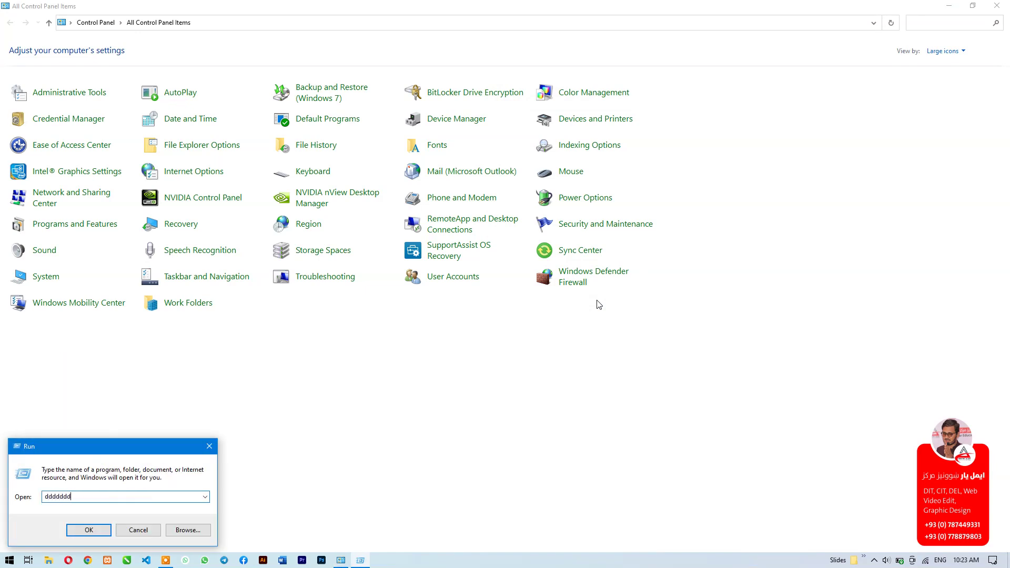
pyautogui.press('Escape')
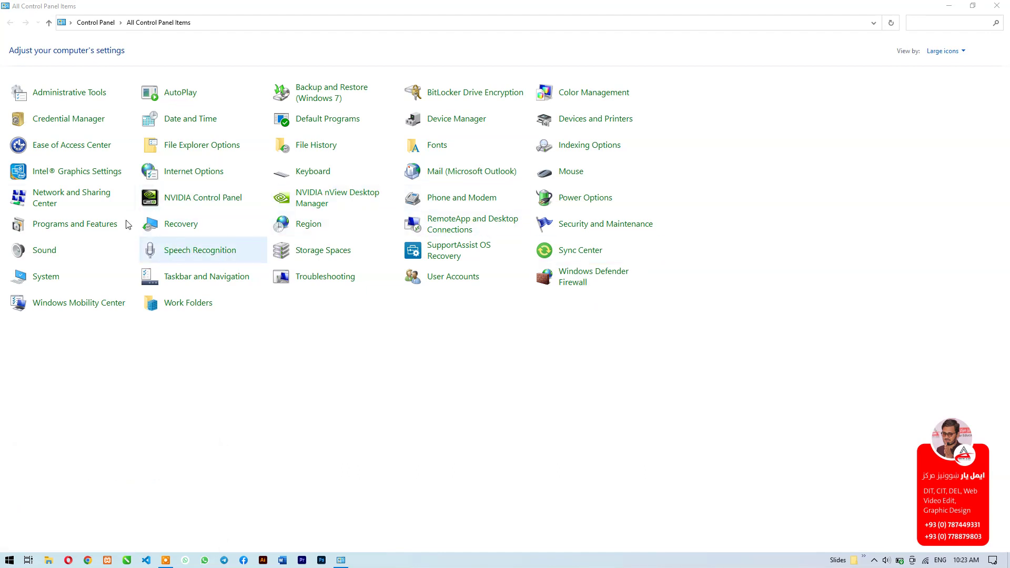
# Reopen the keyboard settings and raise the repeat rate to about three-quarters of the way to Fast.
pyautogui.click(321, 172)
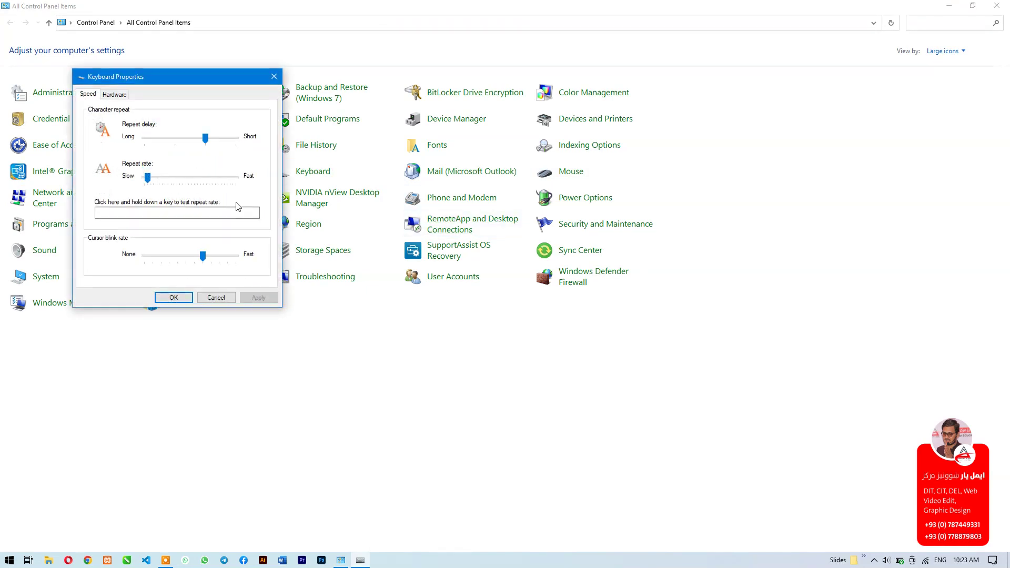
pyautogui.click(218, 178)
pyautogui.moveTo(170, 74); pyautogui.dragTo(643, 91)
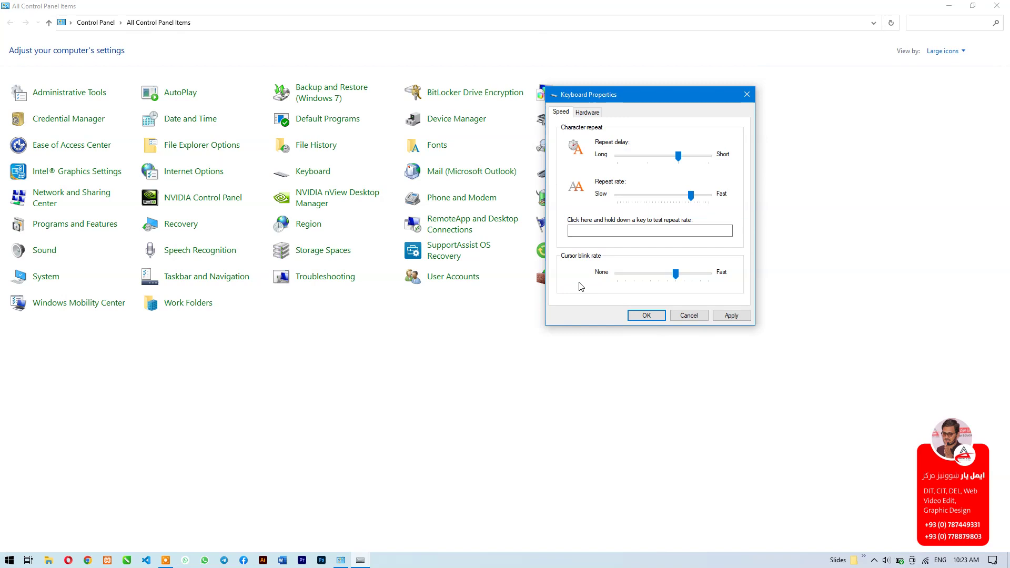
# Try the cursor blink rate at Fast and near None, set it slightly above the middle, and accept the keyboard settings.
pyautogui.moveTo(676, 274); pyautogui.dragTo(708, 274)
pyautogui.click(625, 276)
pyautogui.click(664, 275)
pyautogui.click(664, 275)
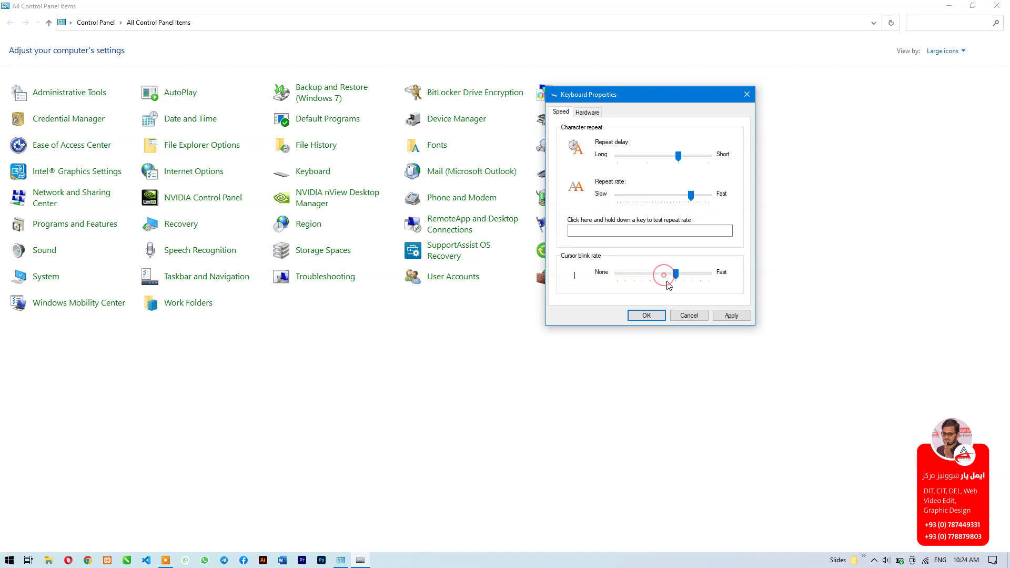
pyautogui.click(648, 317)
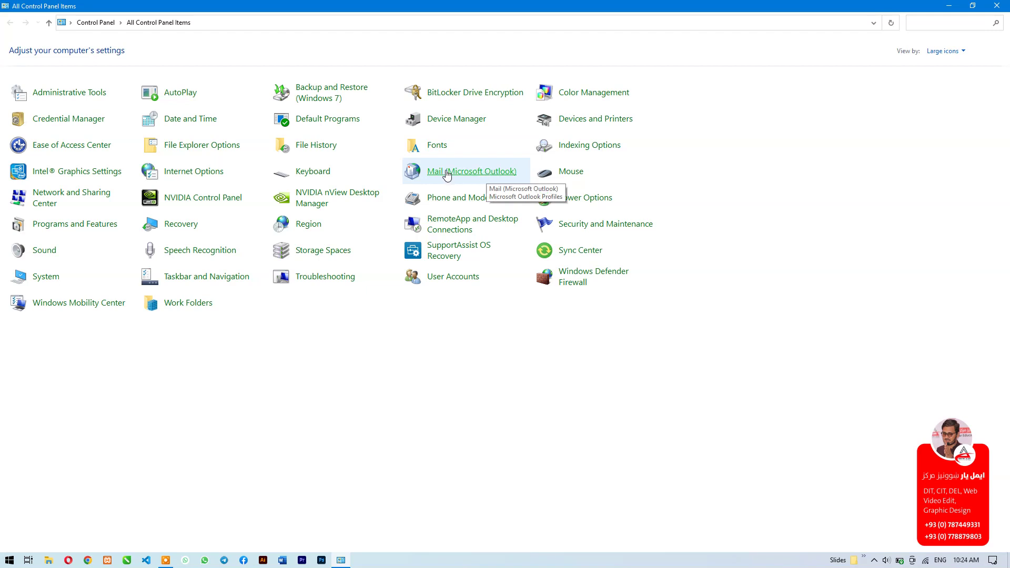
# Open the mouse settings and try switching the primary and secondary buttons, leaving the switch option off.
pyautogui.click(579, 179)
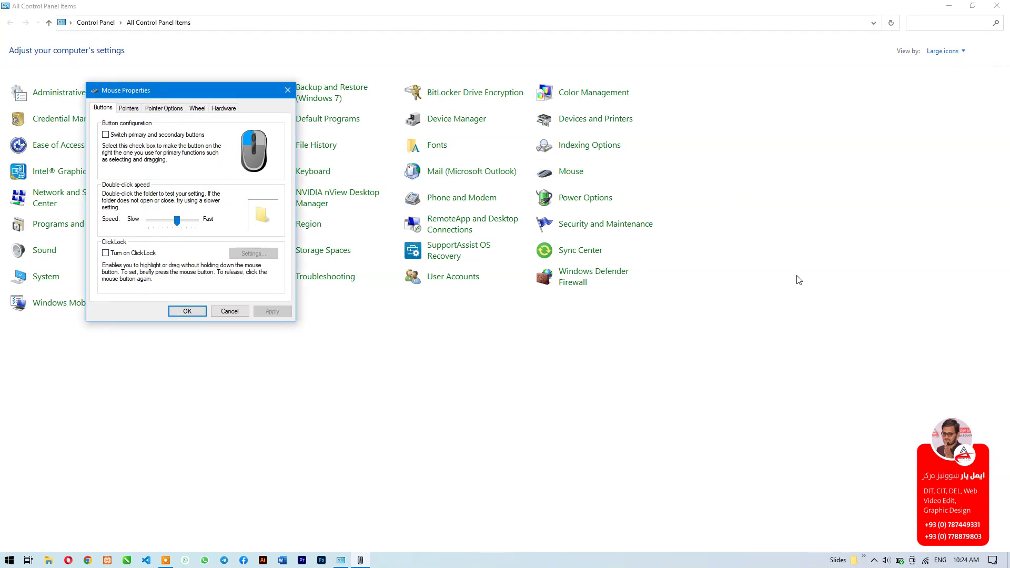
pyautogui.moveTo(163, 94); pyautogui.dragTo(632, 118)
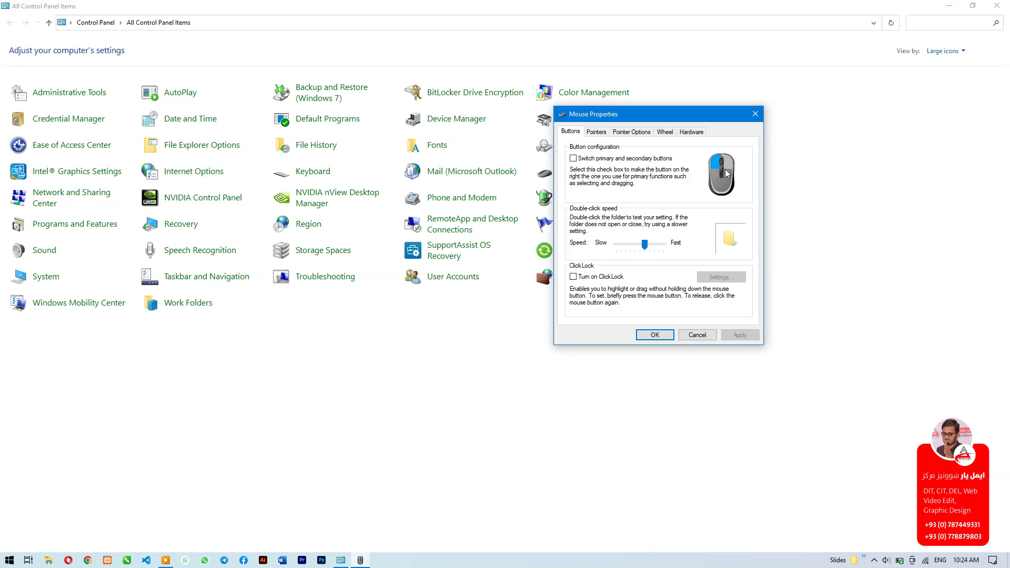
pyautogui.click(626, 158)
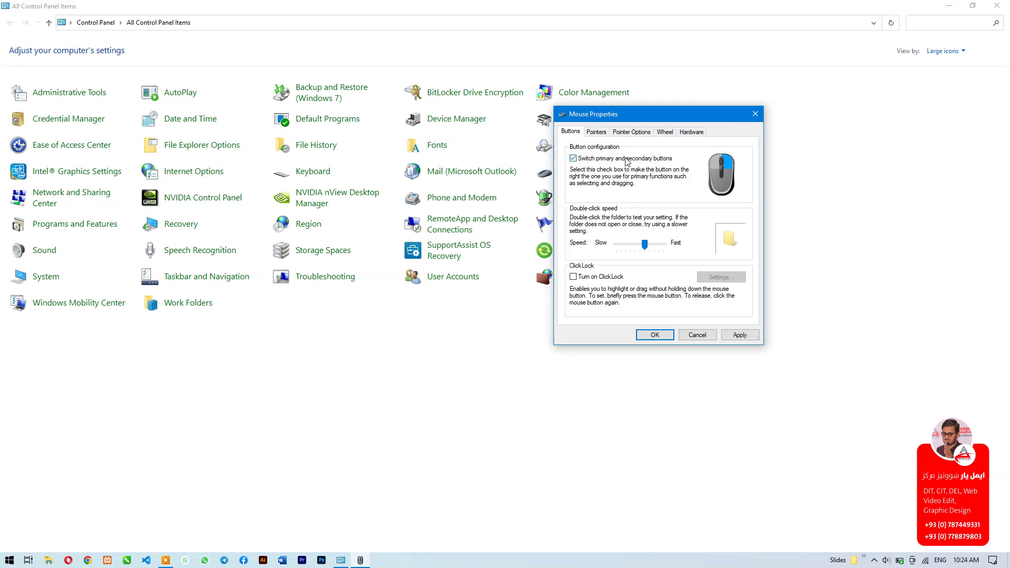
pyautogui.click(627, 159)
pyautogui.click(627, 160)
# Set the double-click speed to Fast, accept it, and test it by opening and closing the desktop REACT folder.
pyautogui.moveTo(643, 242); pyautogui.dragTo(664, 245)
pyautogui.click(655, 335)
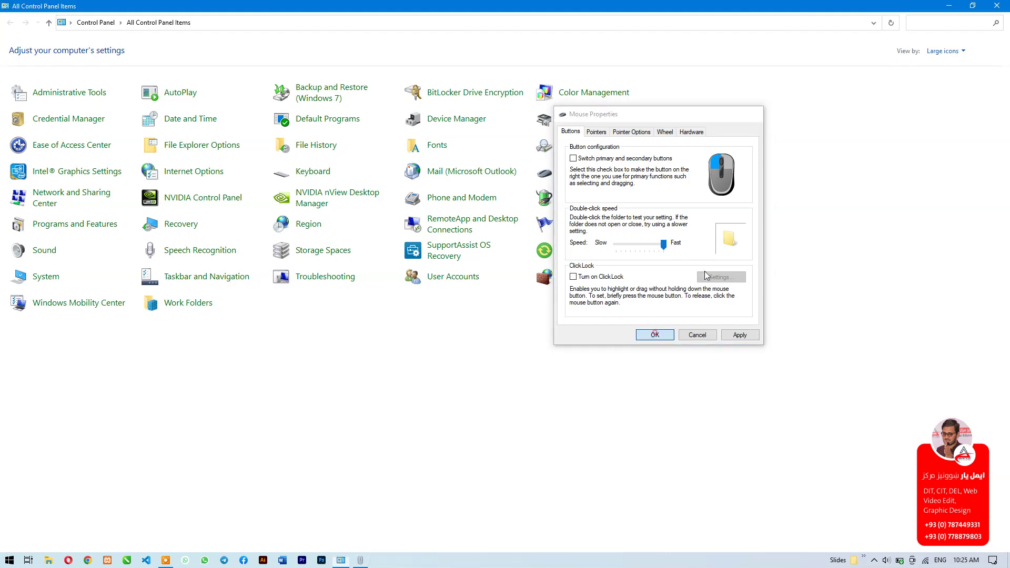
pyautogui.press('super+d')
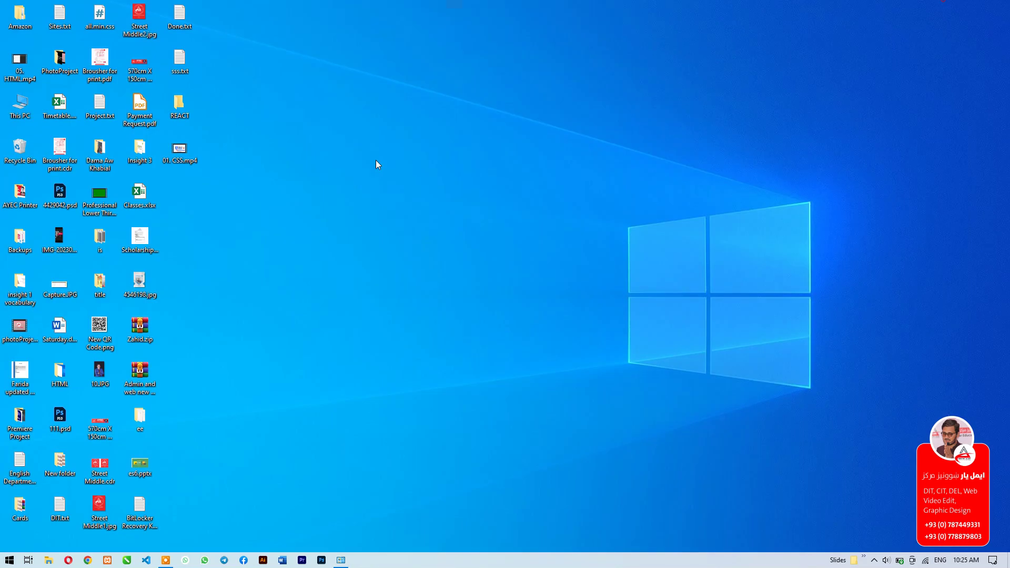
pyautogui.click(180, 111)
pyautogui.doubleClick(180, 111)
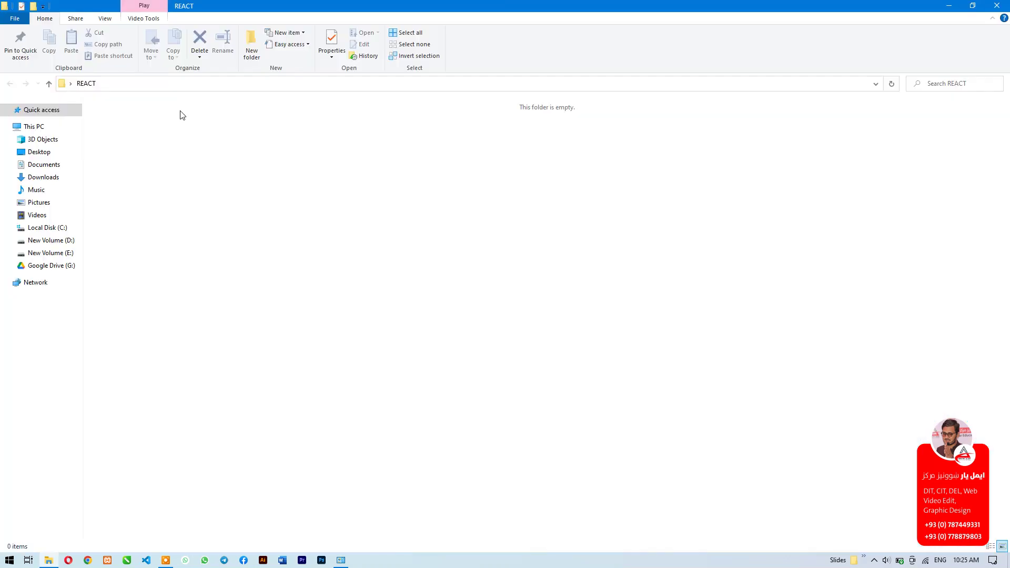
pyautogui.click(998, 6)
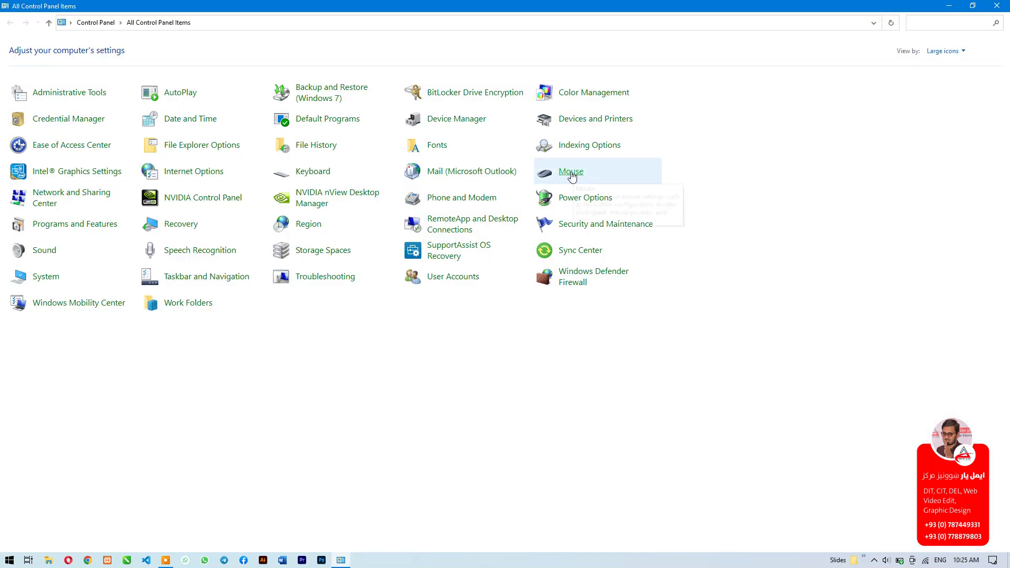
# Set the double-click speed to Slow, accept it, and test it by opening and closing the REACT folder twice.
pyautogui.click(571, 172)
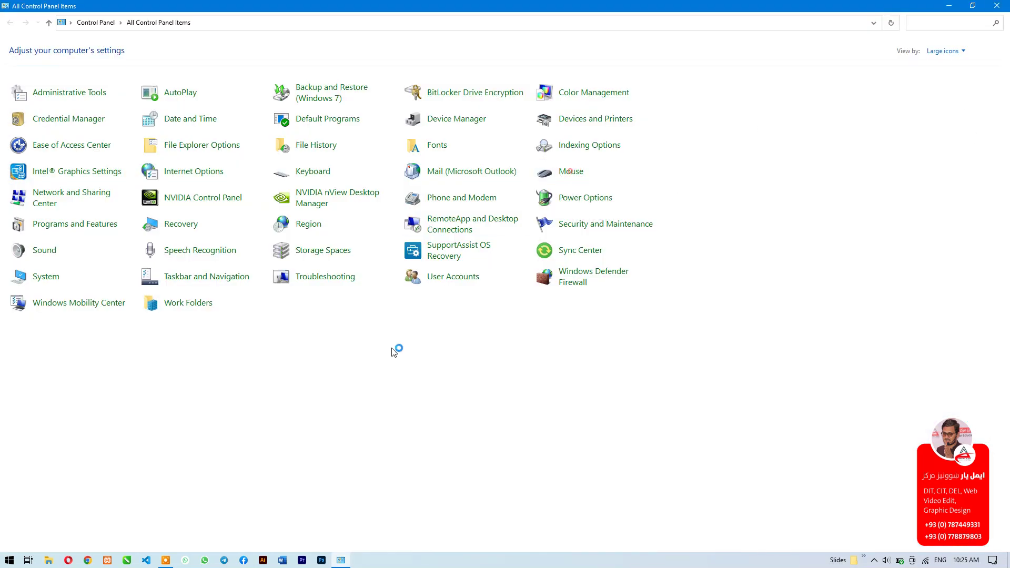
pyautogui.moveTo(225, 252); pyautogui.dragTo(176, 252)
pyautogui.click(847, 4)
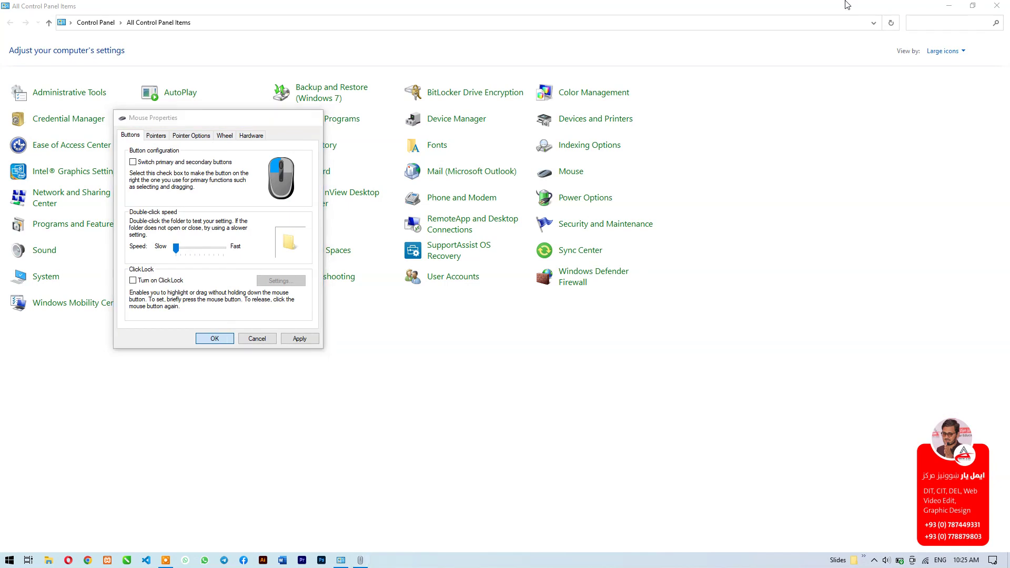
pyautogui.click(949, 6)
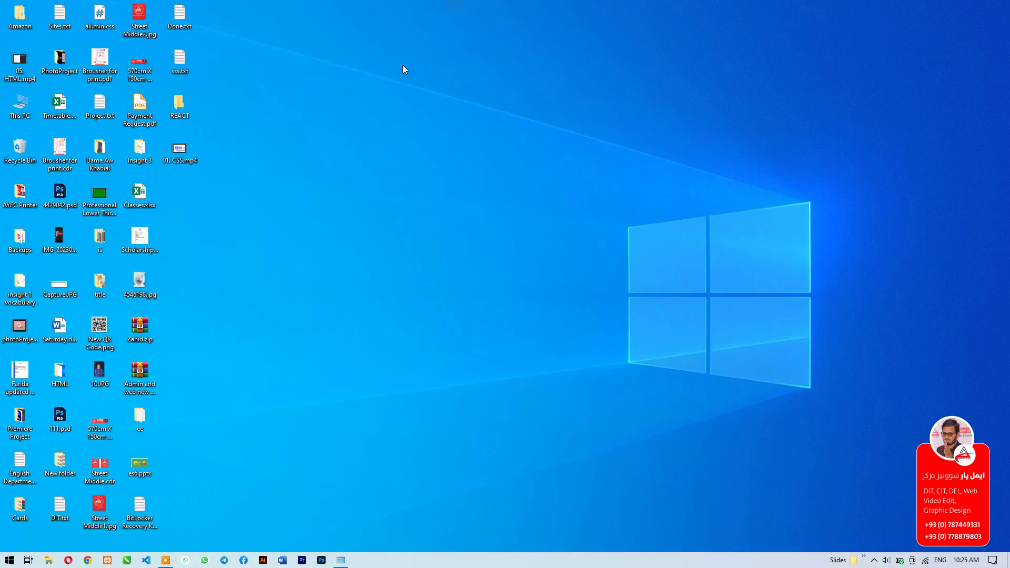
pyautogui.doubleClick(179, 105)
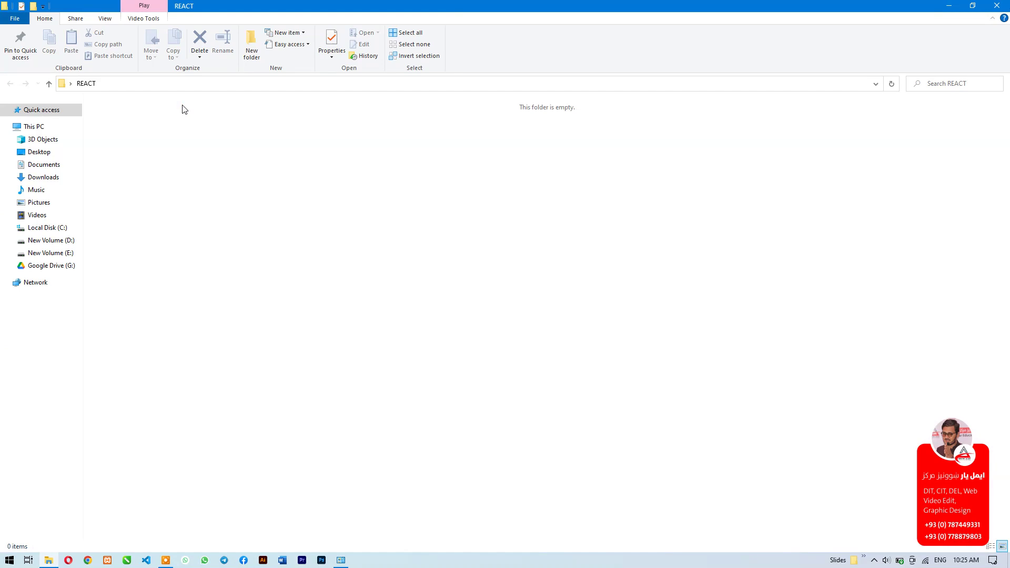
pyautogui.click(997, 7)
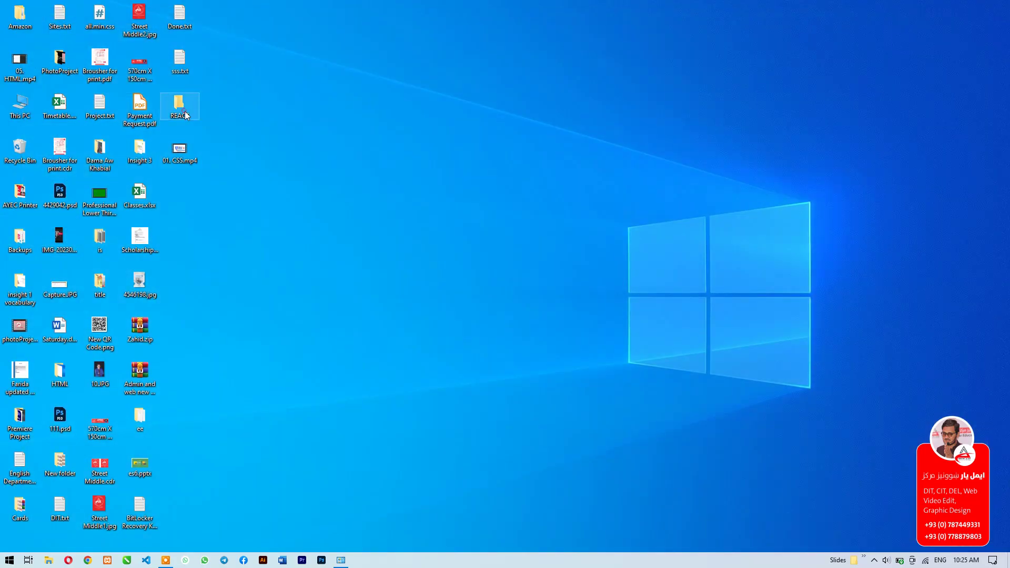
pyautogui.doubleClick(180, 108)
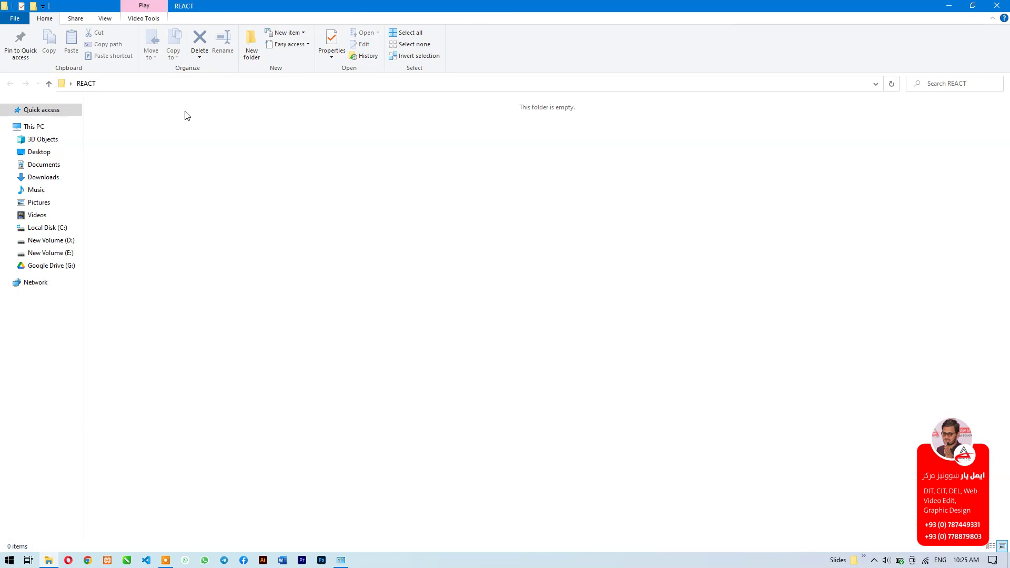
pyautogui.click(997, 5)
# Return to the mouse settings, set the double-click speed to about the middle, and show the pointer settings.
pyautogui.hotkey('alt', 'Tab')
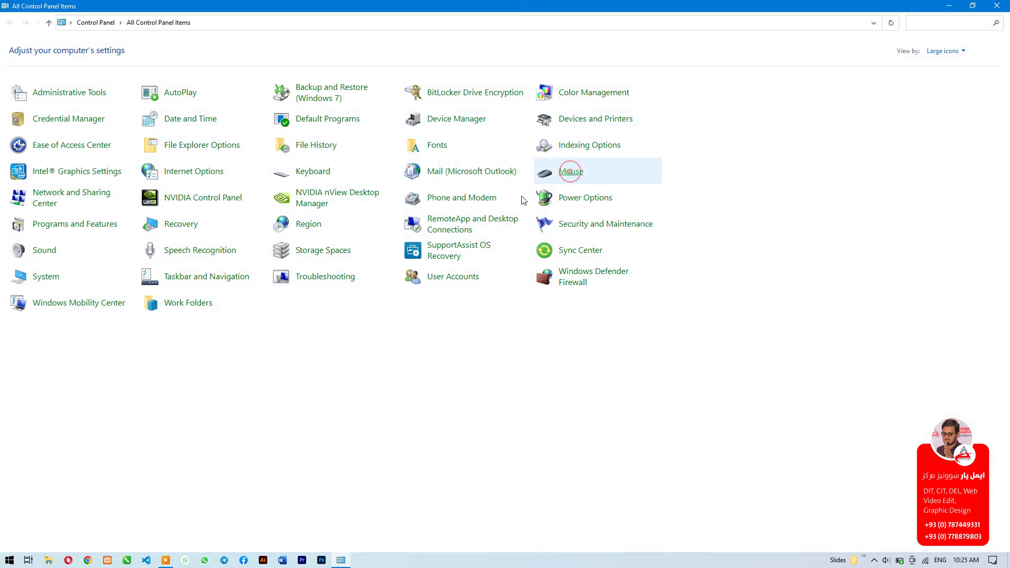
pyautogui.click(205, 260)
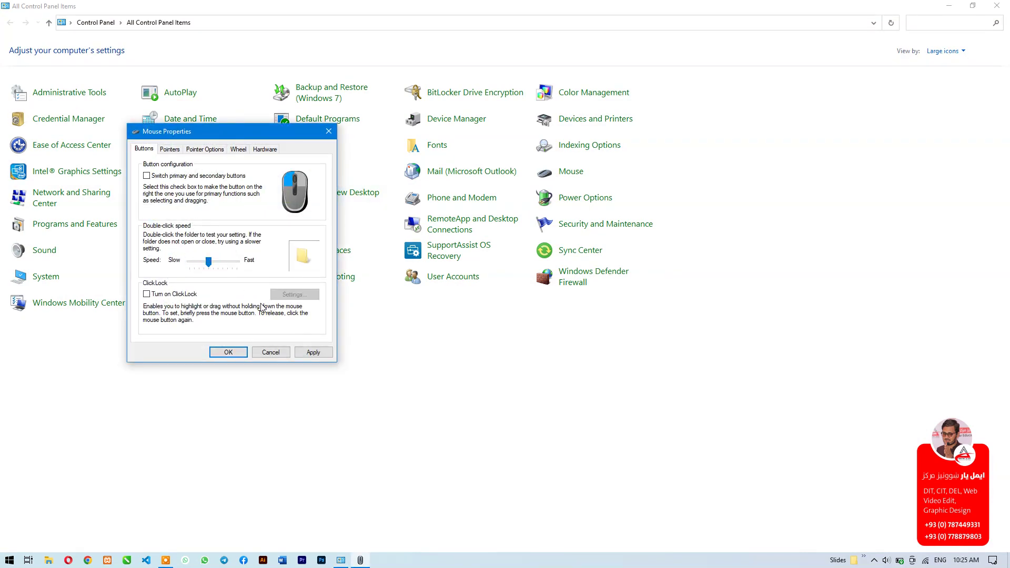
pyautogui.click(172, 152)
pyautogui.moveTo(179, 136); pyautogui.dragTo(595, 117)
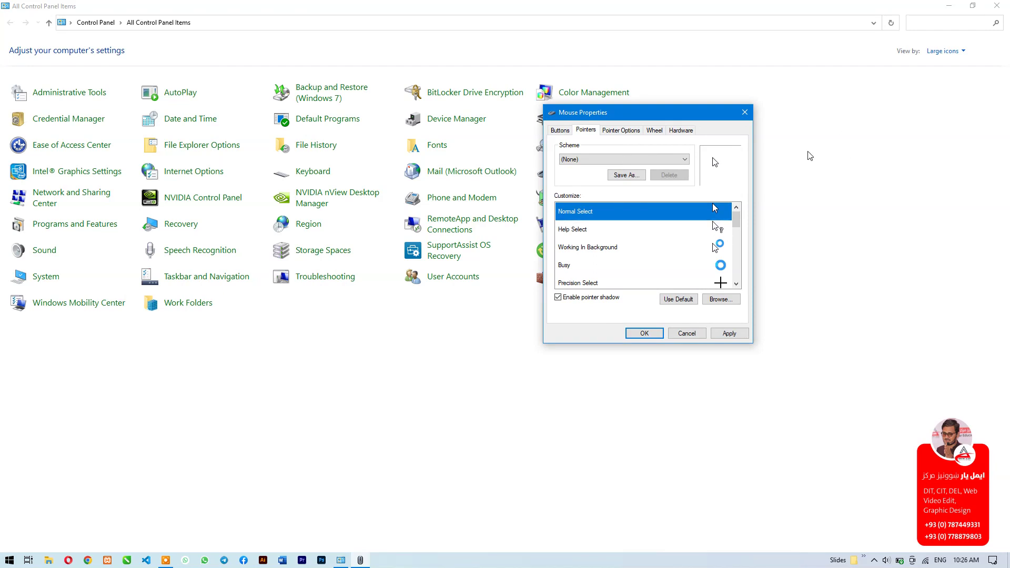
# Preview the Windows Inverted (extra large) and Windows Standard (extra large) pointer schemes, then choose Windows Standard (large).
pyautogui.click(664, 159)
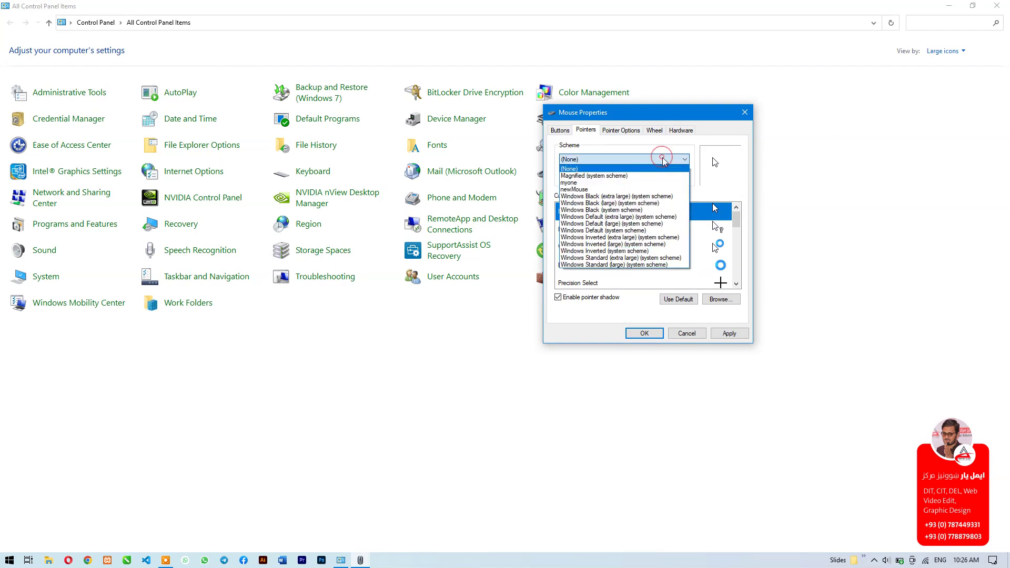
pyautogui.click(613, 237)
pyautogui.click(636, 155)
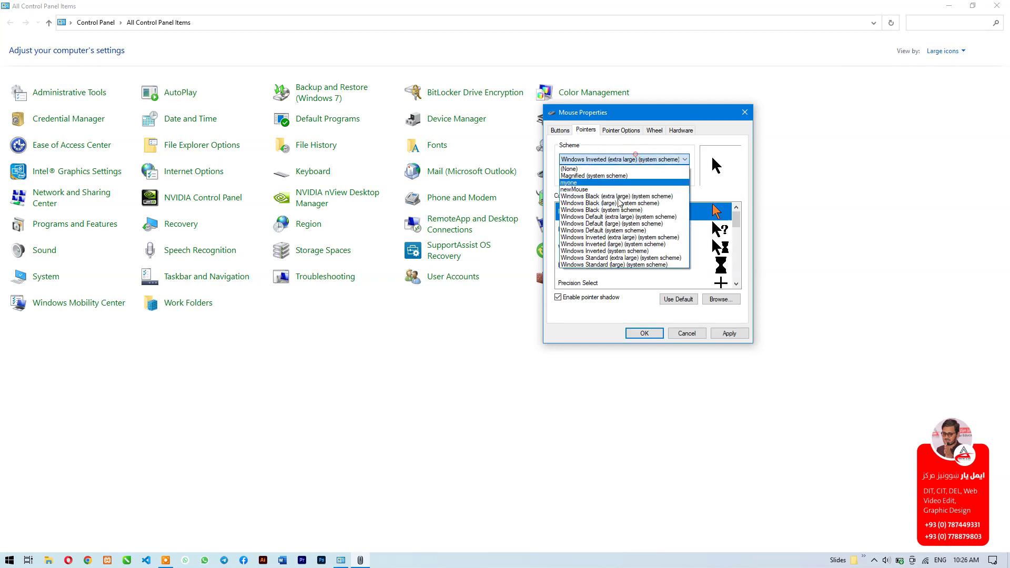
pyautogui.click(607, 258)
pyautogui.click(616, 160)
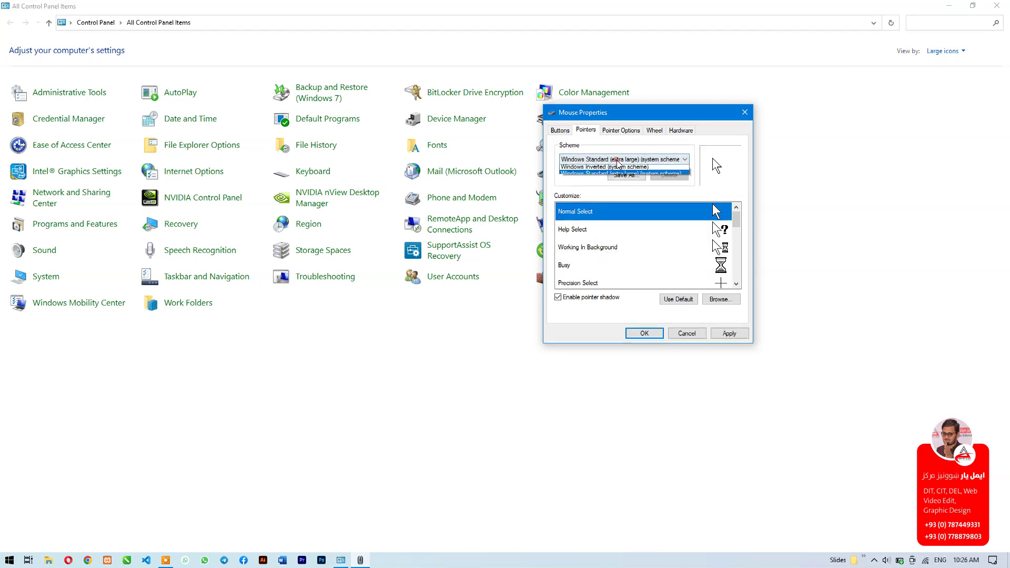
pyautogui.click(623, 260)
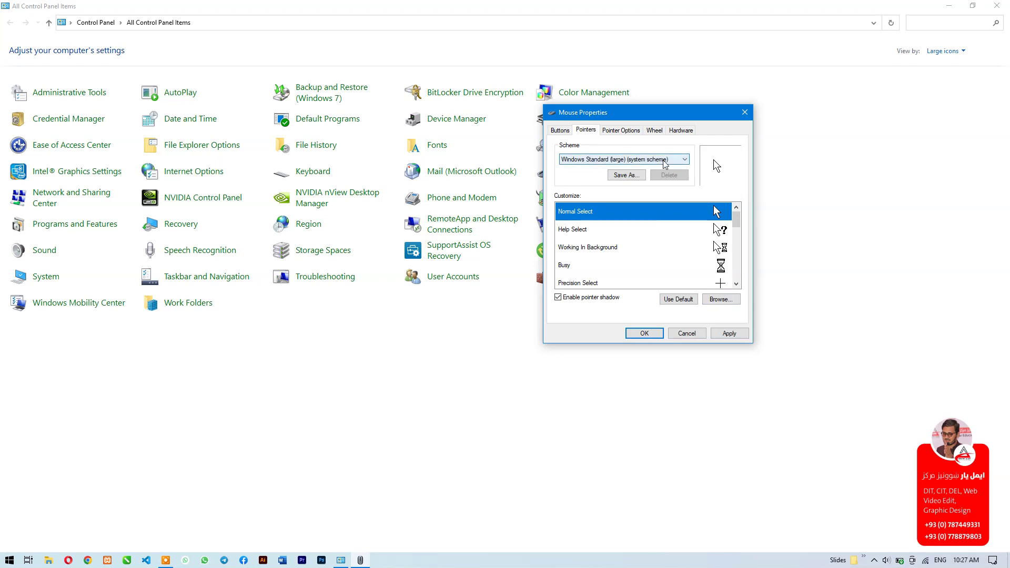
# Look through the Cursors folder and the E: drive for a custom Normal Select pointer file.
pyautogui.click(721, 299)
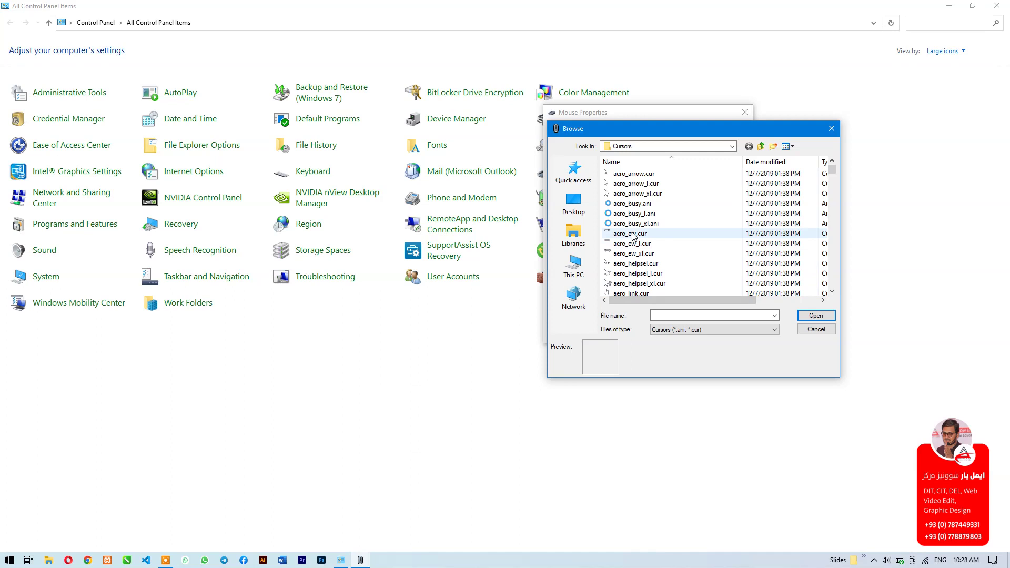
pyautogui.scroll(-20, 658, 240)
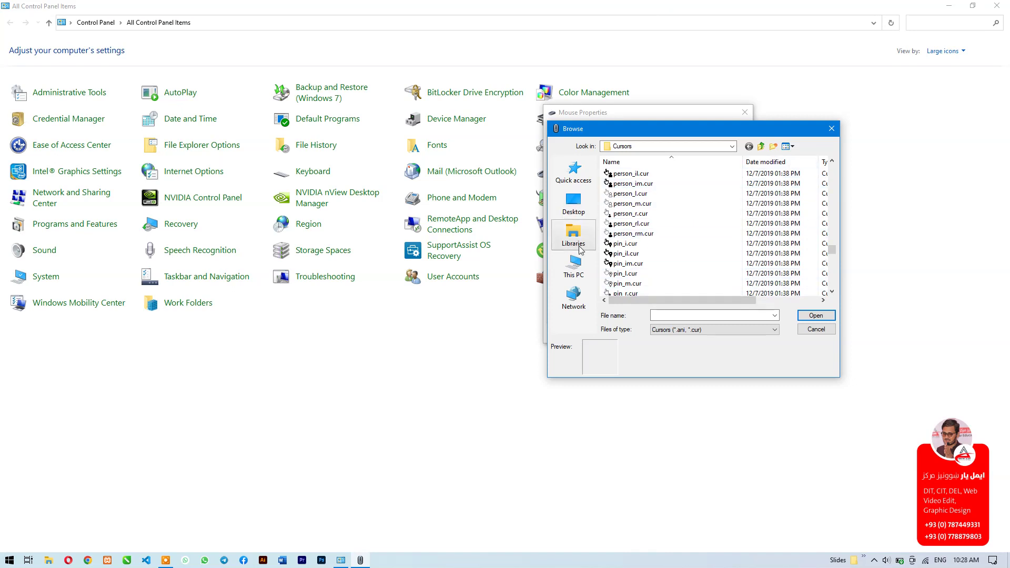
pyautogui.click(578, 269)
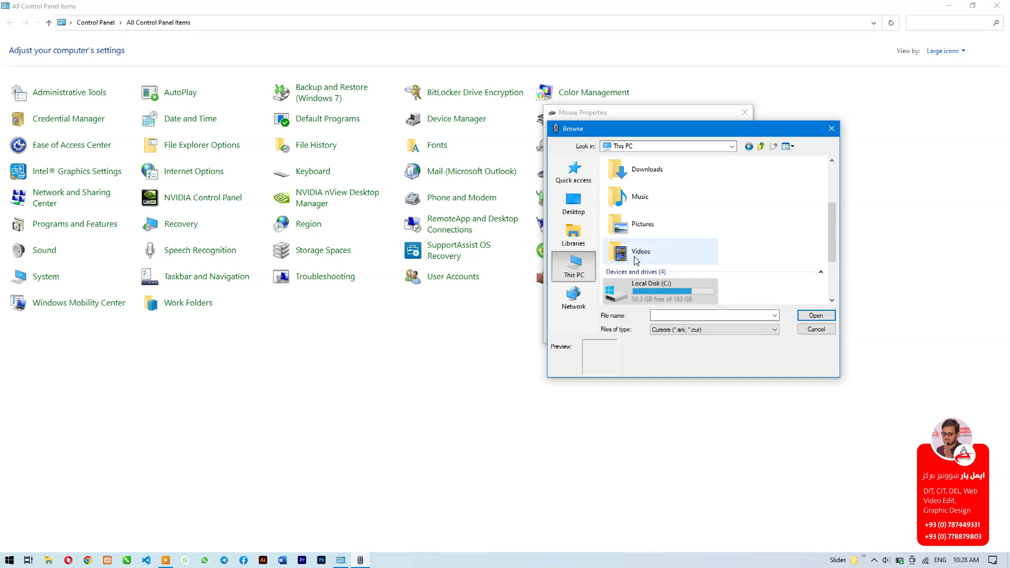
pyautogui.scroll(-3, 663, 252)
pyautogui.doubleClick(664, 255)
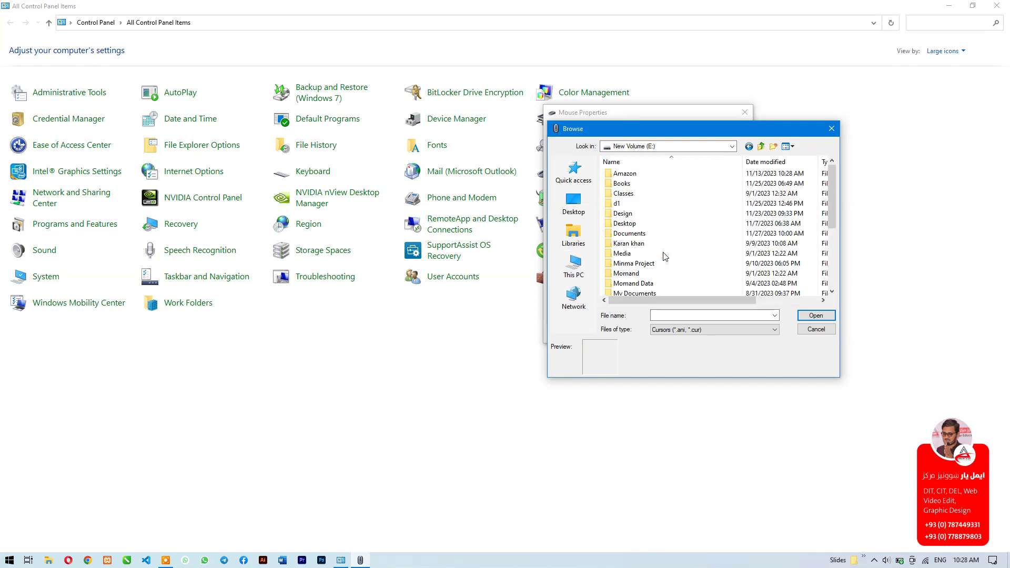
pyautogui.scroll(-3, 650, 240)
pyautogui.scroll(-4, 651, 240)
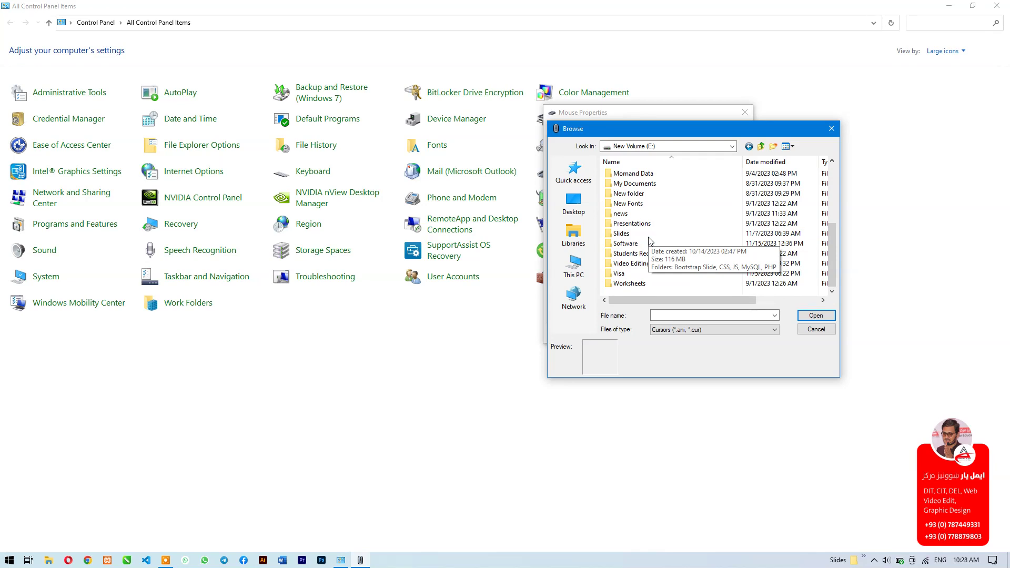
pyautogui.scroll(4, 650, 241)
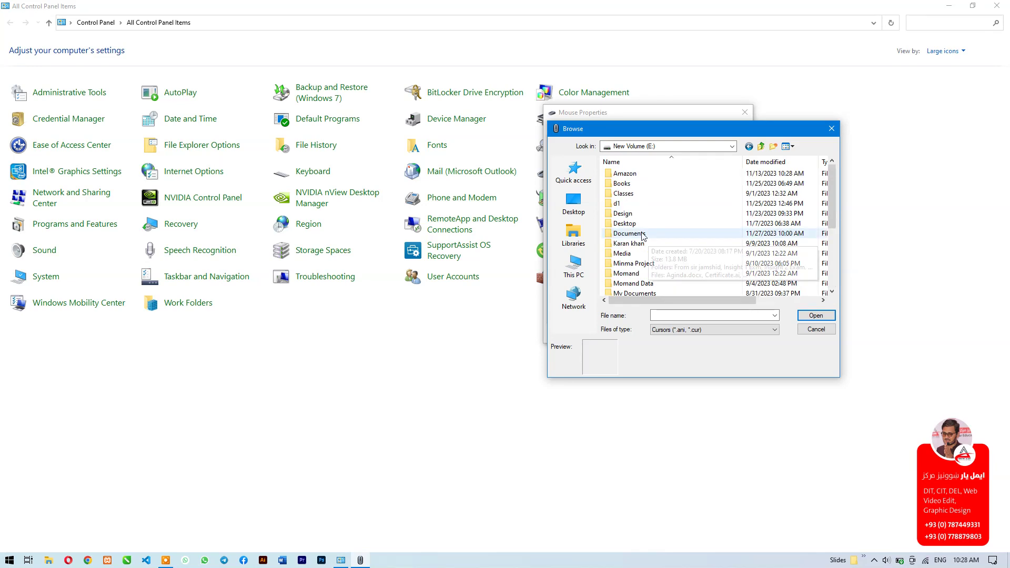
pyautogui.scroll(-4, 658, 254)
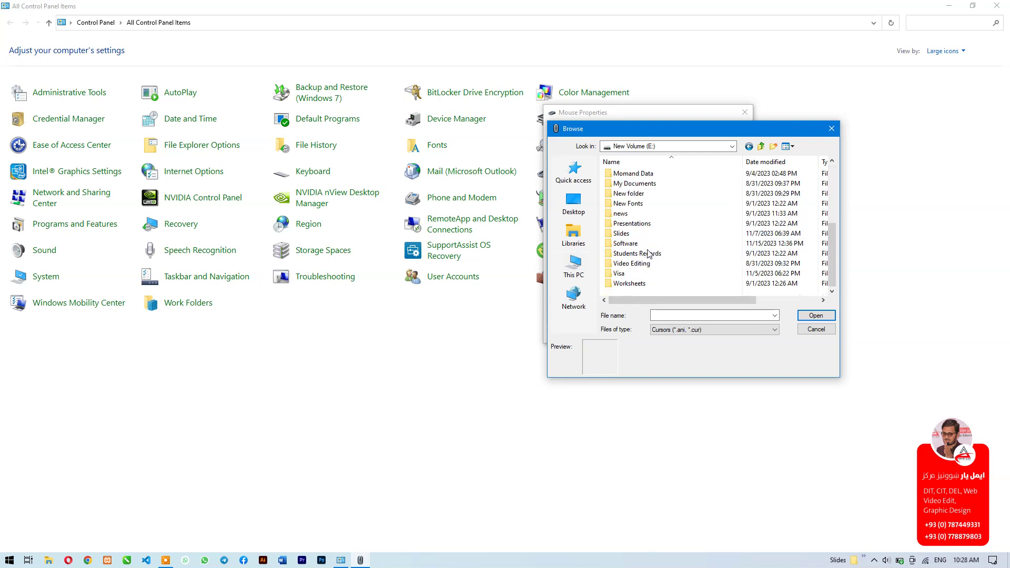
# Assign a custom cursor file from the Mouse folder on the D: drive to the Normal Select pointer.
pyautogui.click(575, 266)
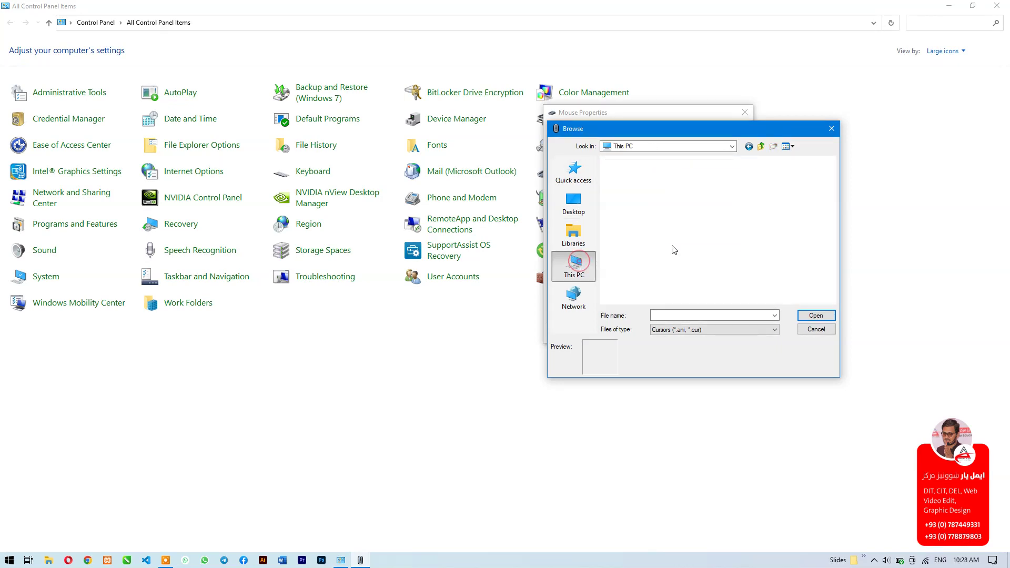
pyautogui.doubleClick(662, 271)
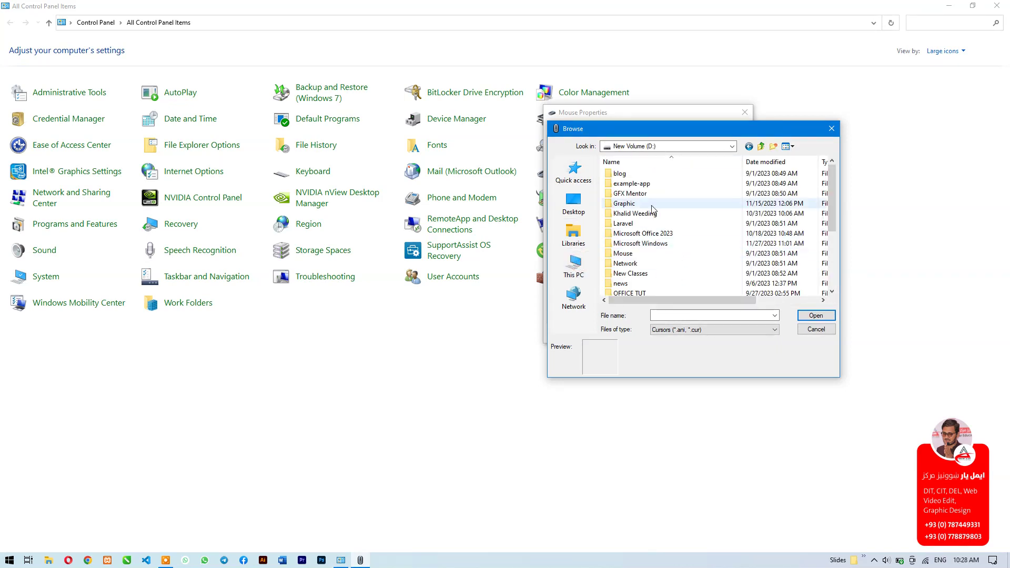
pyautogui.doubleClick(623, 253)
pyautogui.click(634, 185)
pyautogui.click(824, 316)
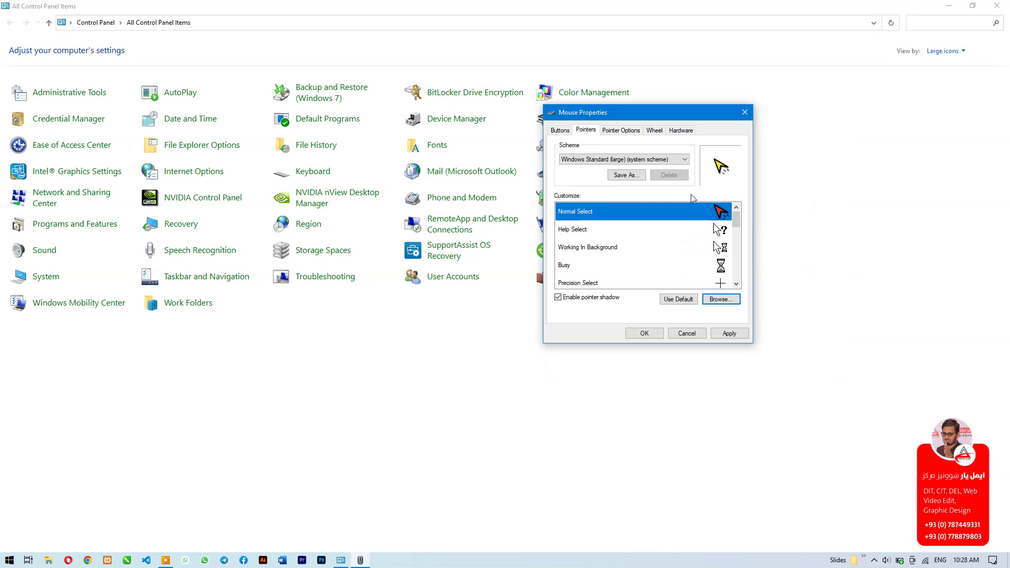
# Assign the Rainbow_help.ani cursor file from the Mouse folder to the Help Select pointer.
pyautogui.click(658, 229)
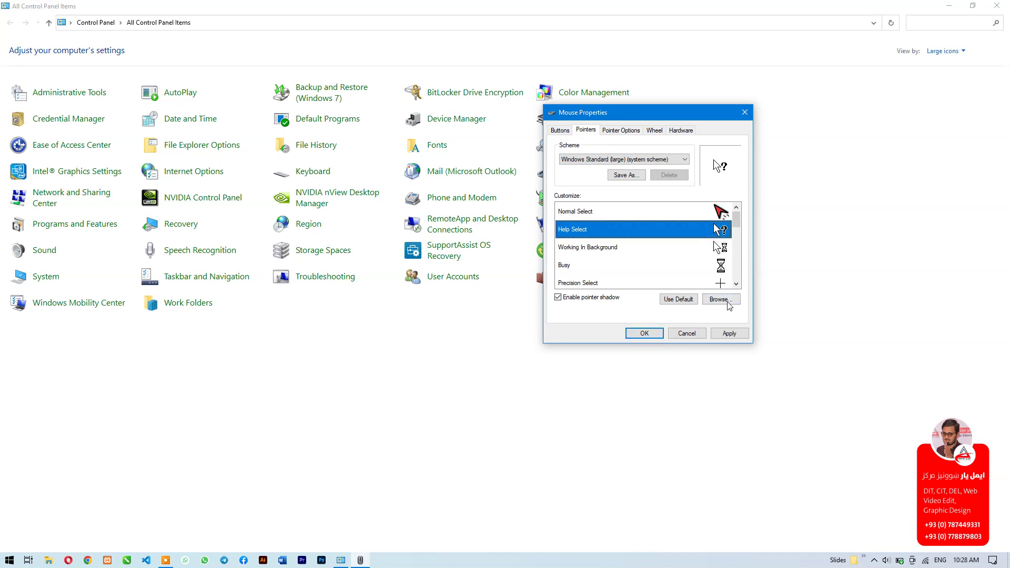
pyautogui.click(721, 299)
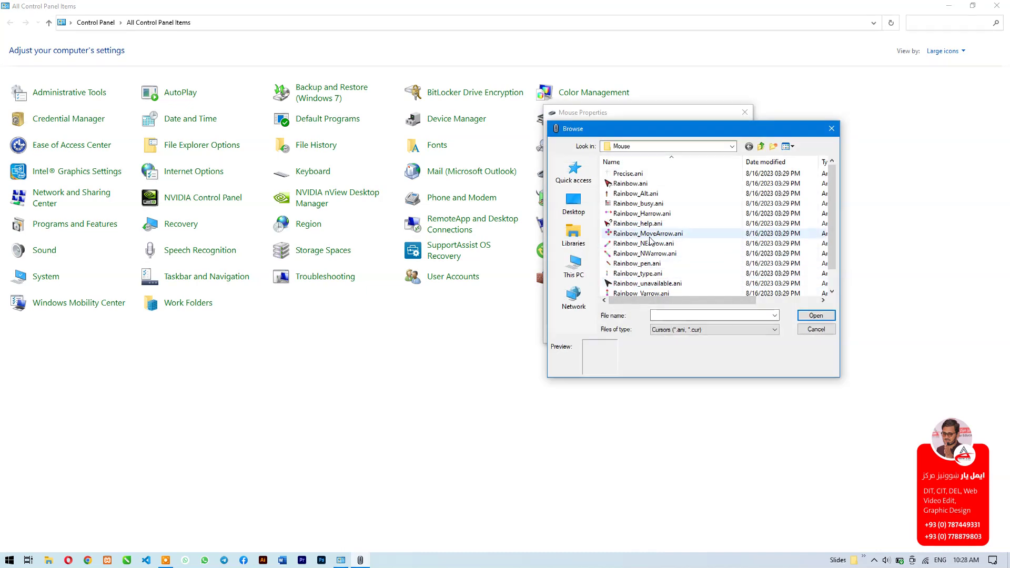
pyautogui.click(637, 225)
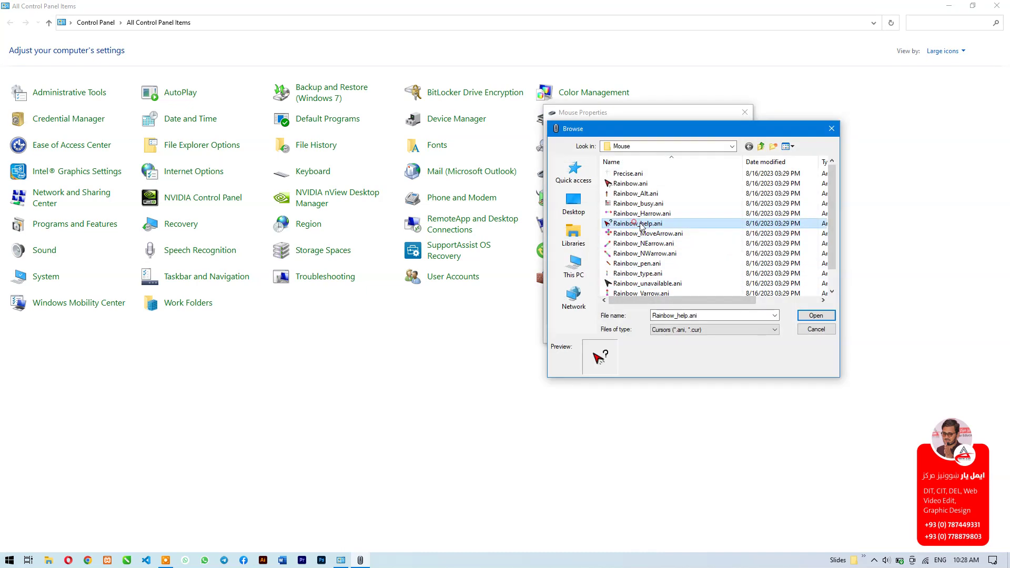
pyautogui.click(817, 317)
# Assign the Rainbow_working.ani cursor file to the Working In Background pointer.
pyautogui.click(708, 248)
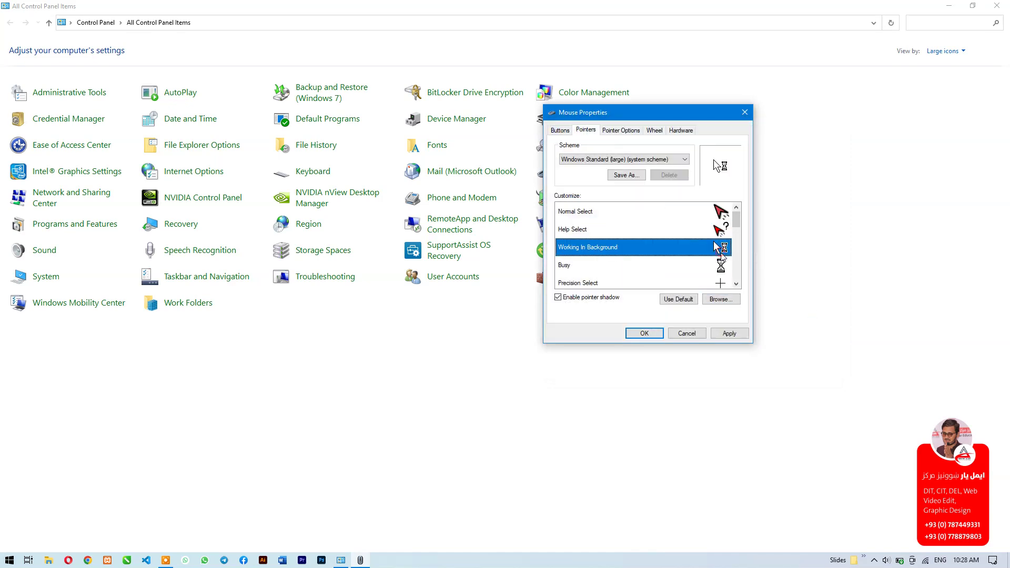
pyautogui.click(706, 299)
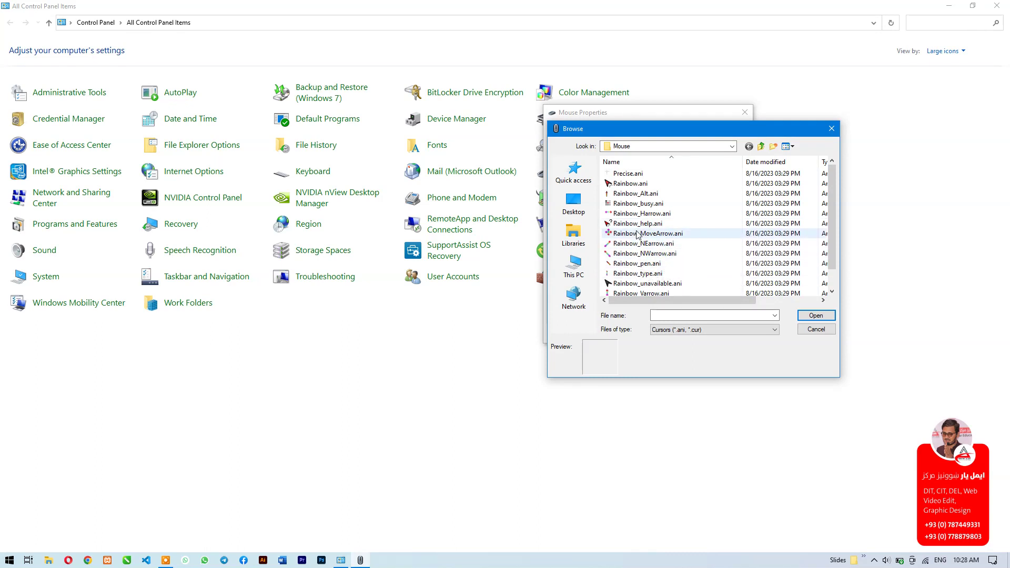
pyautogui.scroll(-1, 637, 252)
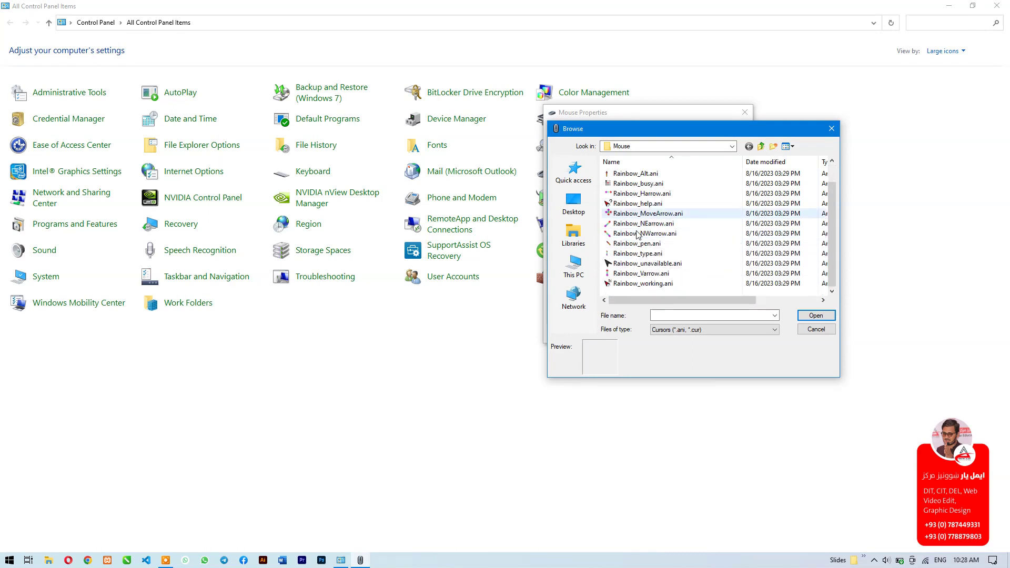
pyautogui.click(633, 285)
pyautogui.click(816, 315)
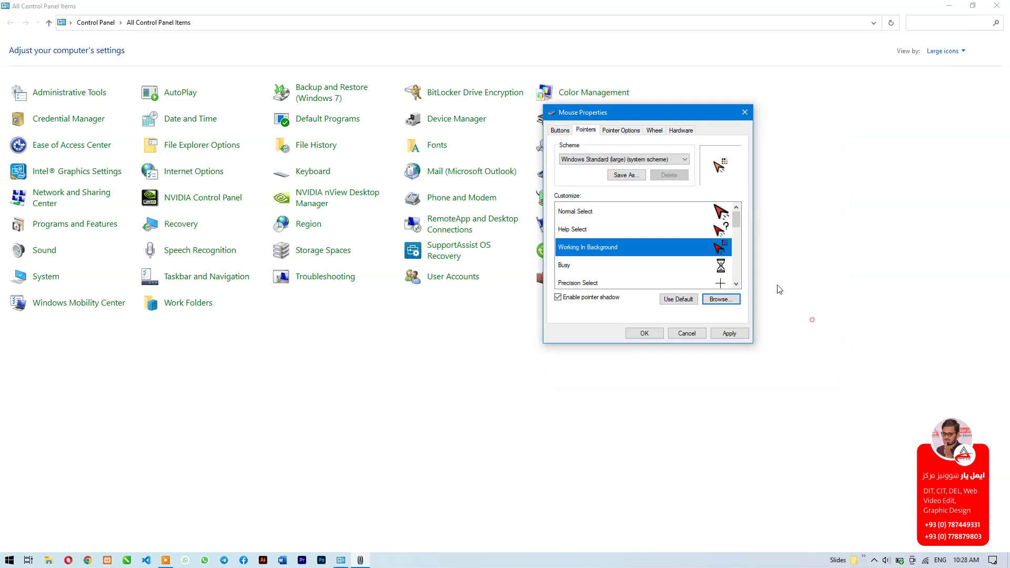
# Assign the Rainbow_busy.ani cursor file to the Busy pointer, then apply the pointer changes and close the mouse settings.
pyautogui.click(722, 269)
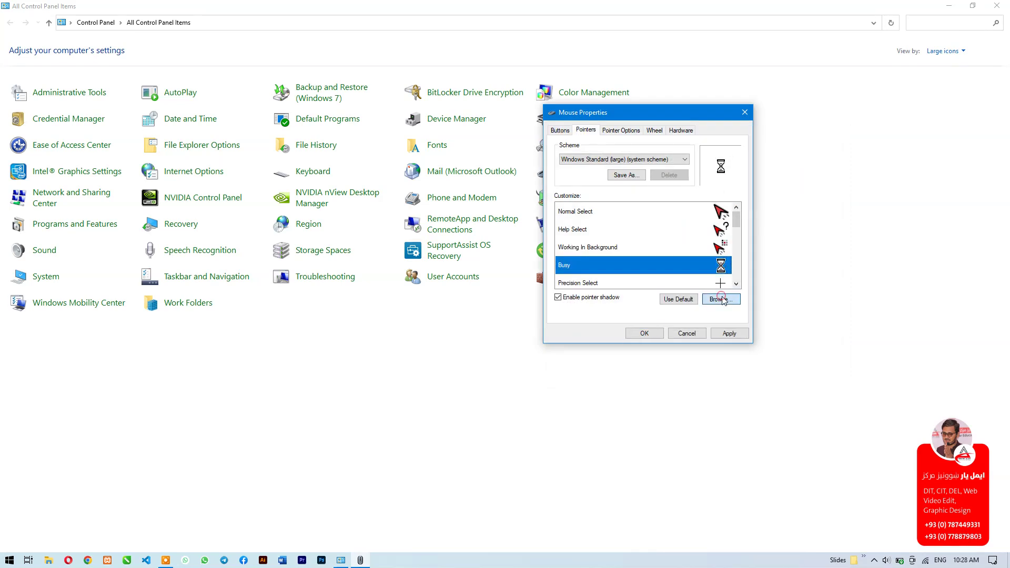
pyautogui.click(720, 299)
pyautogui.click(629, 203)
pyautogui.click(816, 315)
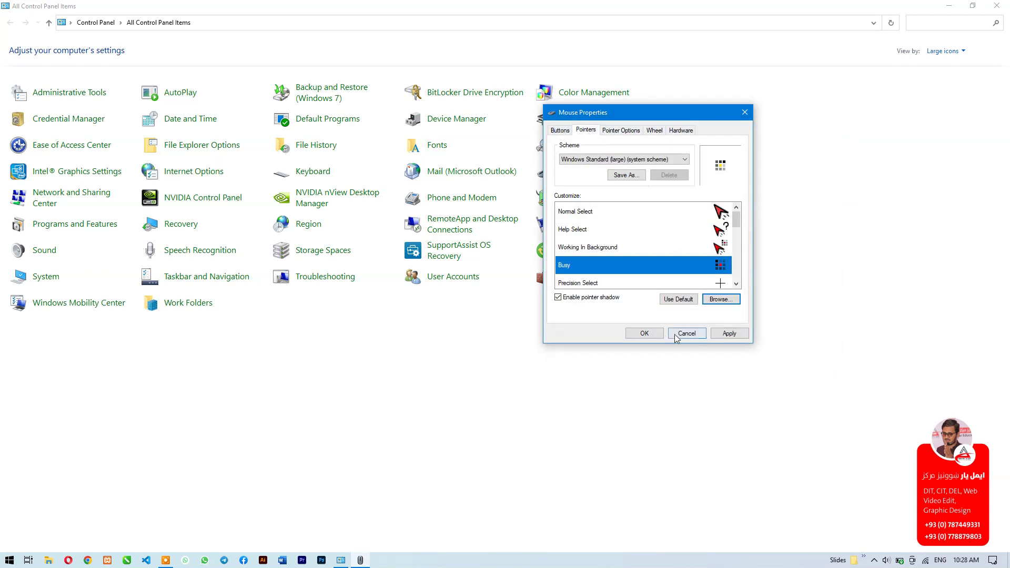
pyautogui.click(728, 334)
pyautogui.click(649, 334)
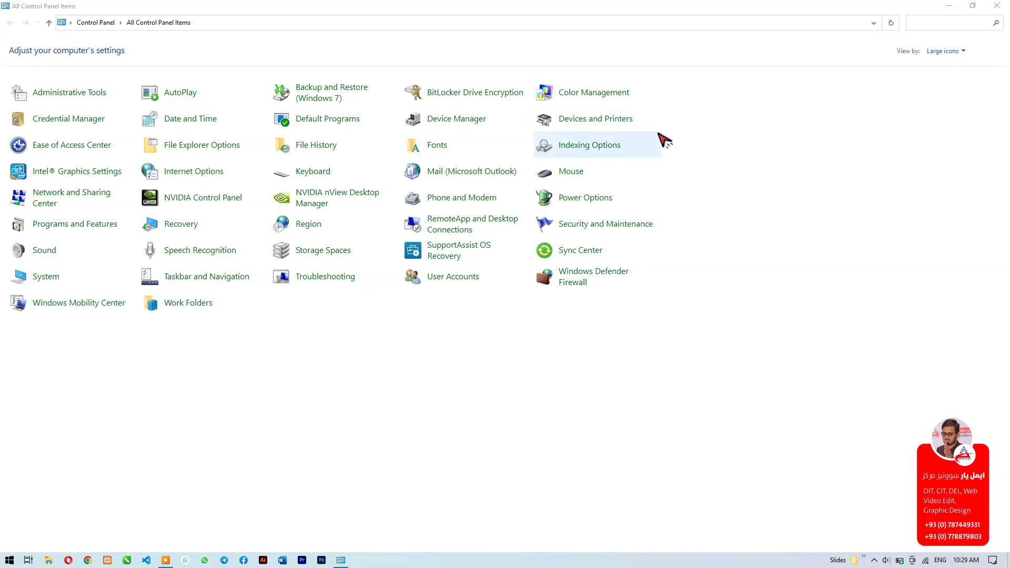
# Reopen the mouse settings and save the customized cursors as a new pointer scheme named MyPointers.
pyautogui.click(573, 176)
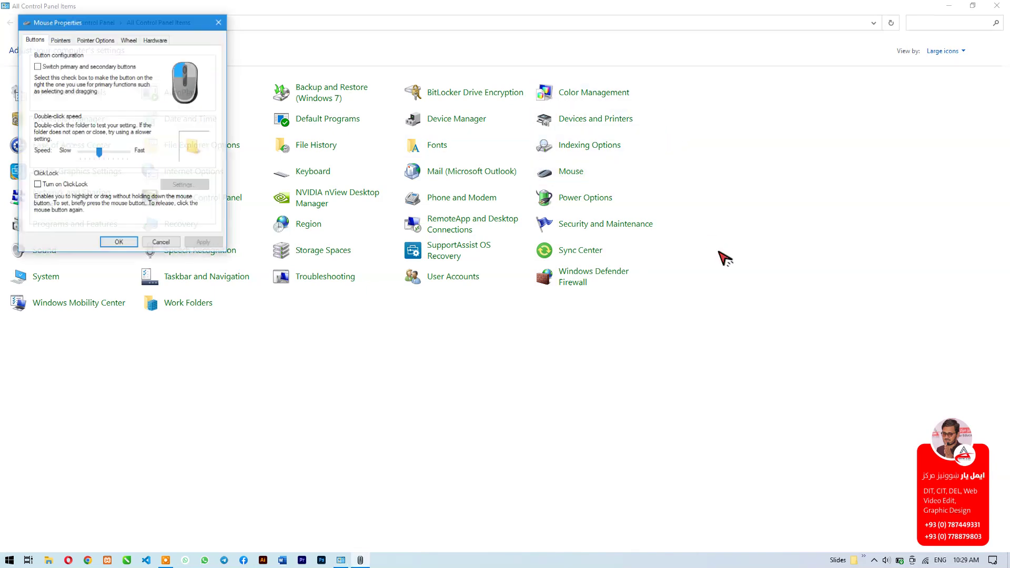
pyautogui.moveTo(153, 22); pyautogui.dragTo(610, 95)
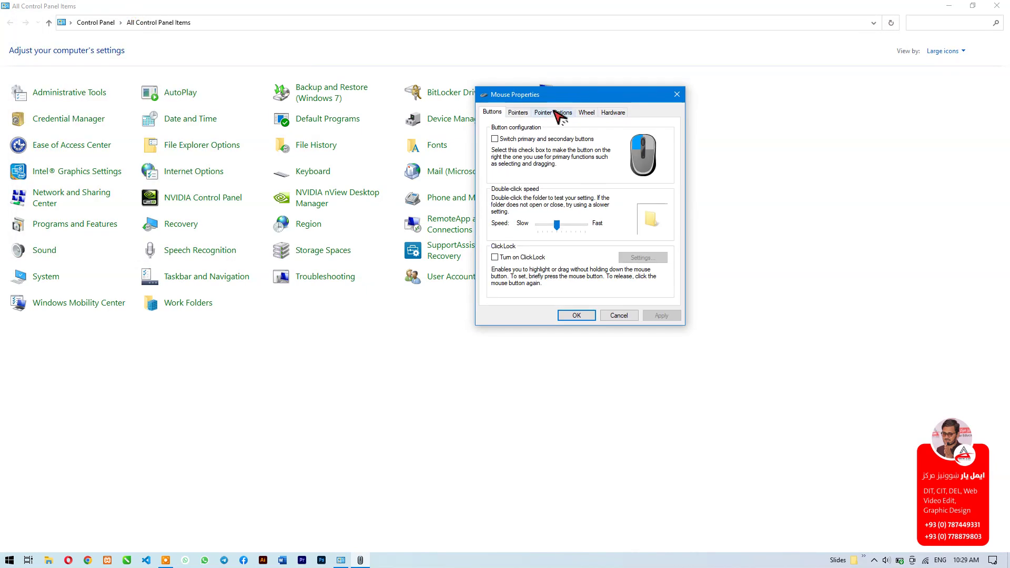
pyautogui.click(528, 111)
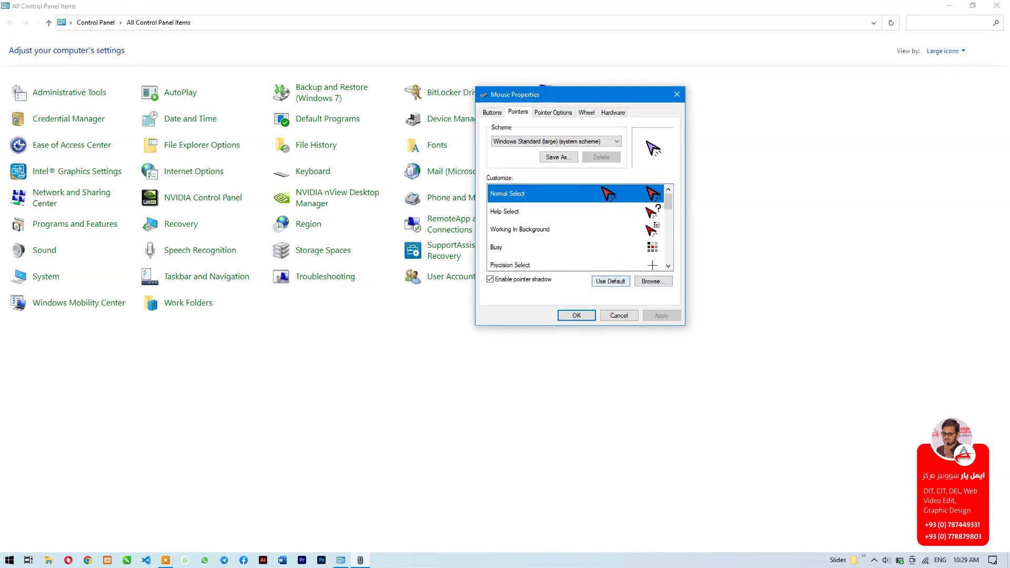
pyautogui.click(559, 157)
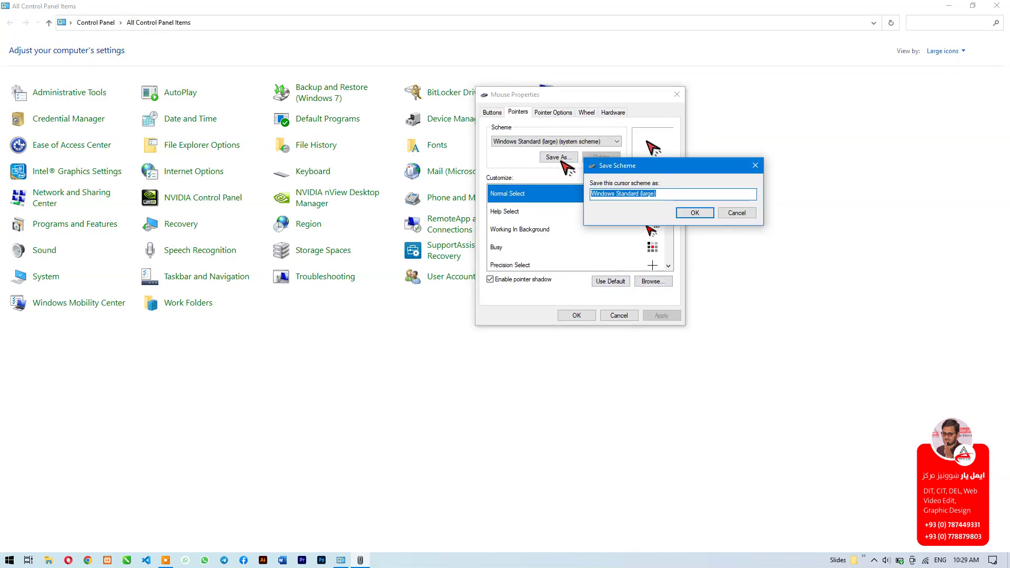
pyautogui.write('MyPointers')
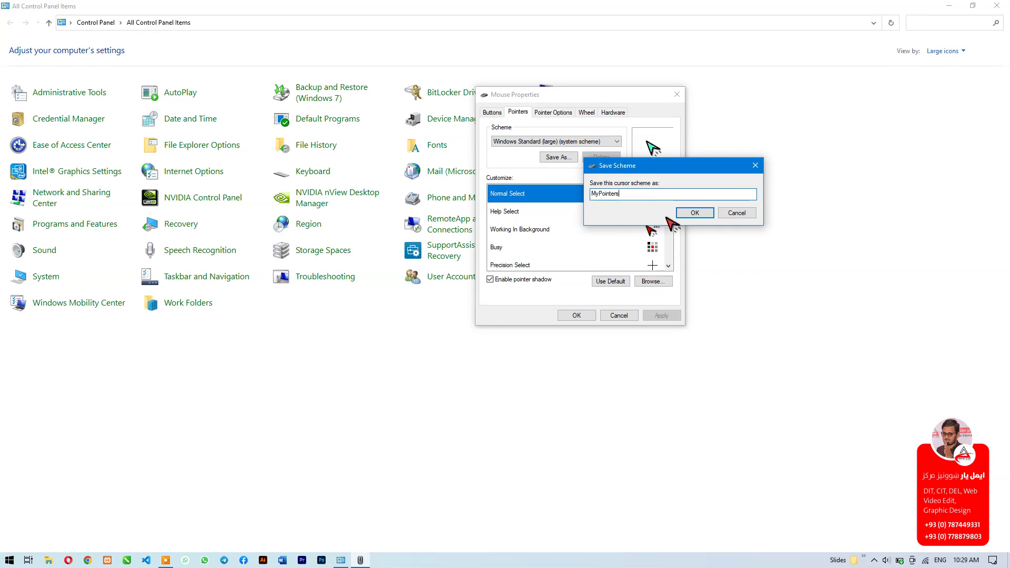
pyautogui.click(689, 213)
# Apply the Windows Default (extra large) pointer scheme, then switch back to the MyPointers scheme and apply it.
pyautogui.click(605, 141)
pyautogui.click(553, 204)
pyautogui.click(662, 315)
pyautogui.click(566, 142)
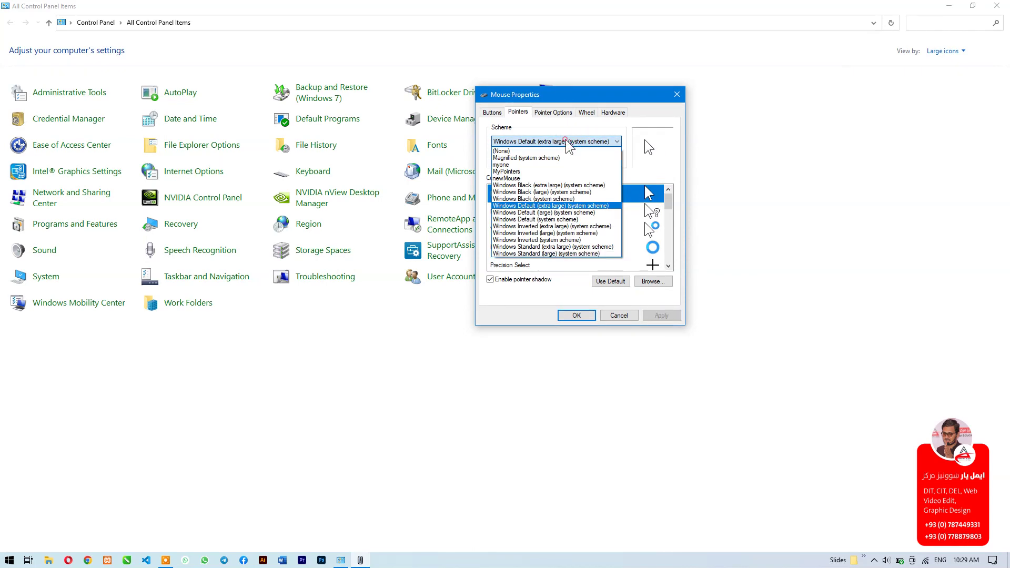
pyautogui.click(523, 166)
pyautogui.click(661, 315)
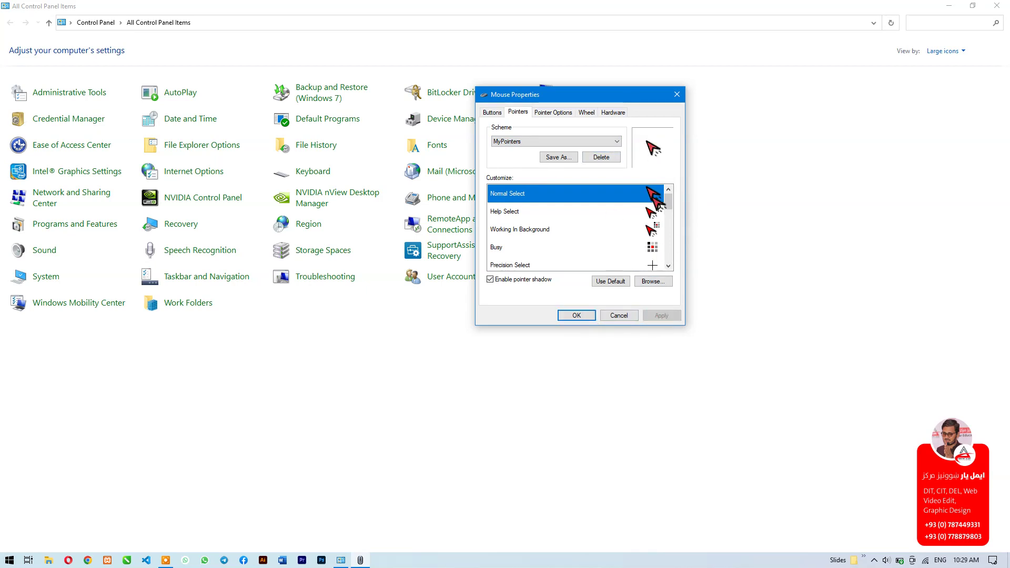
# Restore the default cursors for Normal Select, Help Select, Working In Background and Busy, and apply the changes.
pyautogui.click(610, 281)
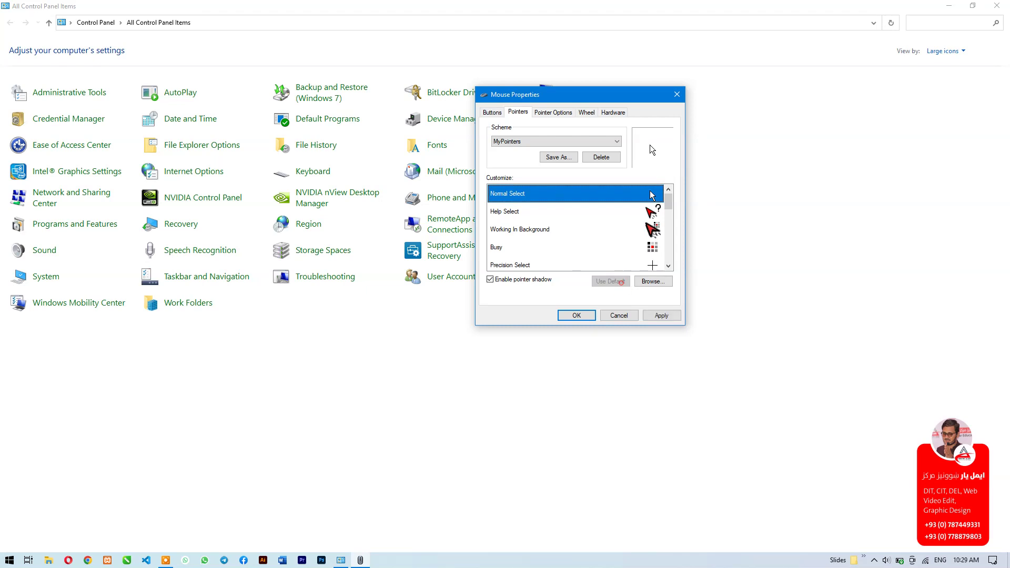
pyautogui.click(647, 213)
pyautogui.click(611, 281)
pyautogui.click(654, 236)
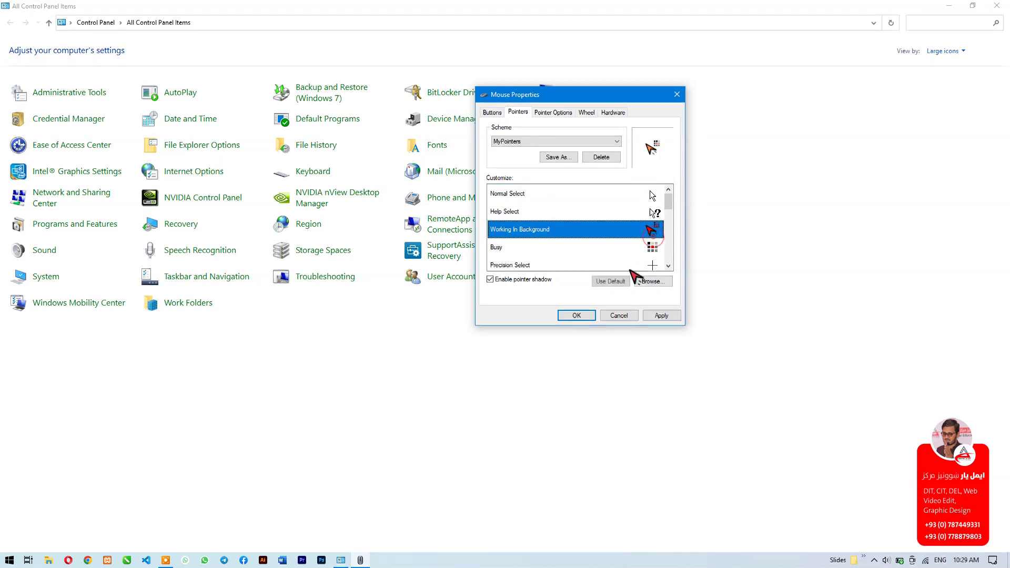
pyautogui.click(612, 283)
pyautogui.click(653, 248)
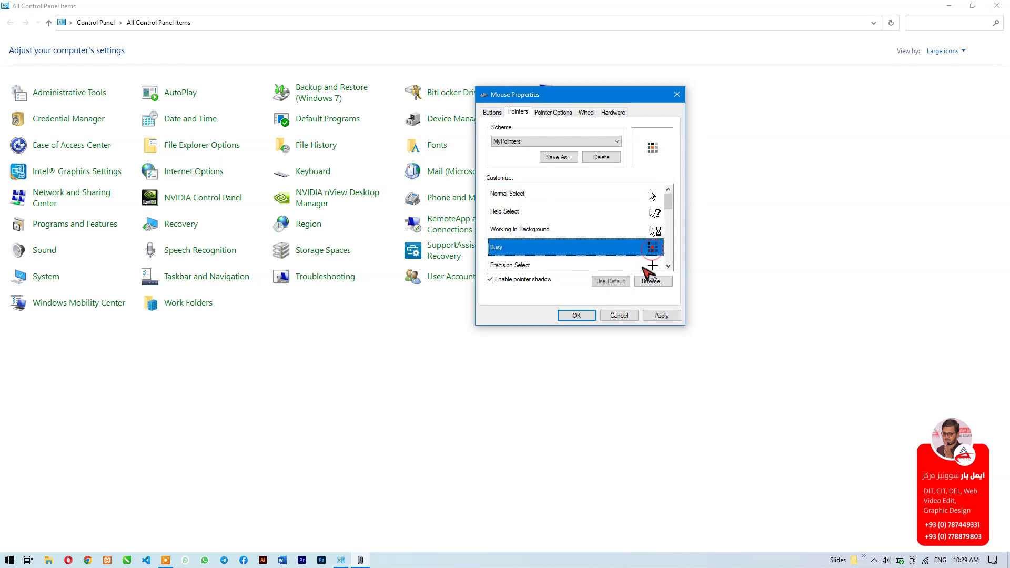
pyautogui.click(611, 282)
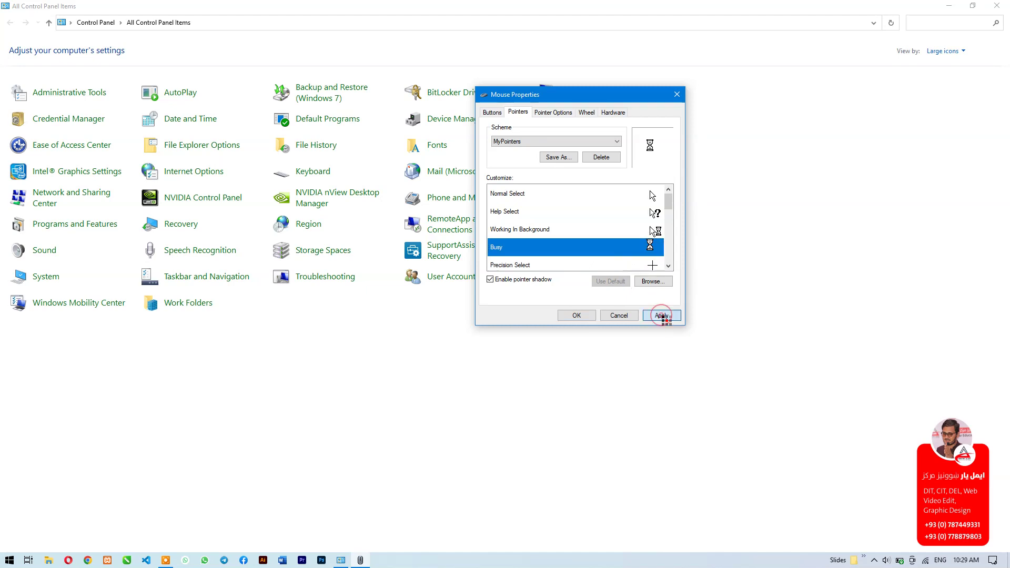
pyautogui.click(663, 314)
pyautogui.click(550, 320)
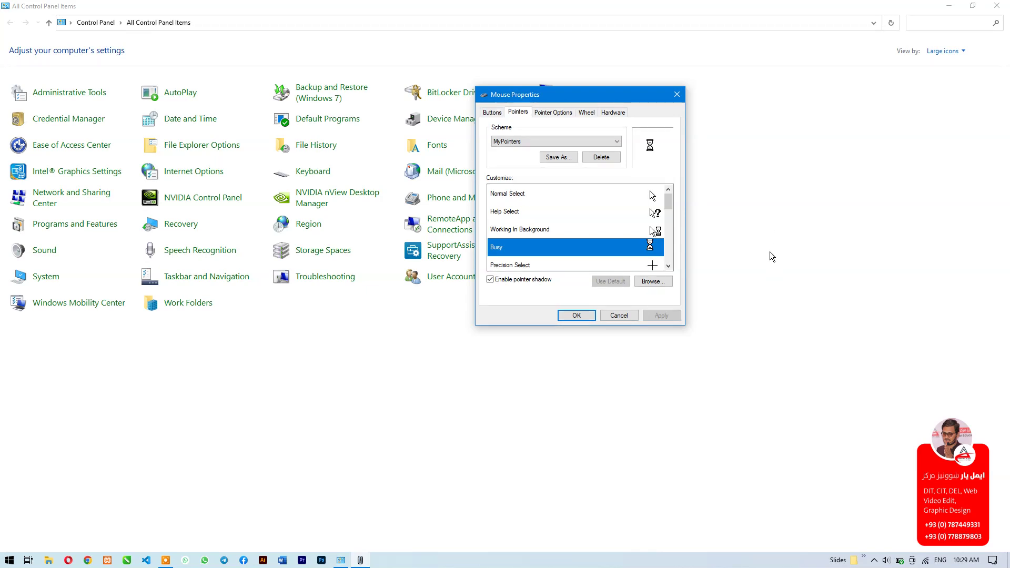
# Disable the pointer shadow and apply it, then enable the shadow again and apply.
pyautogui.click(509, 283)
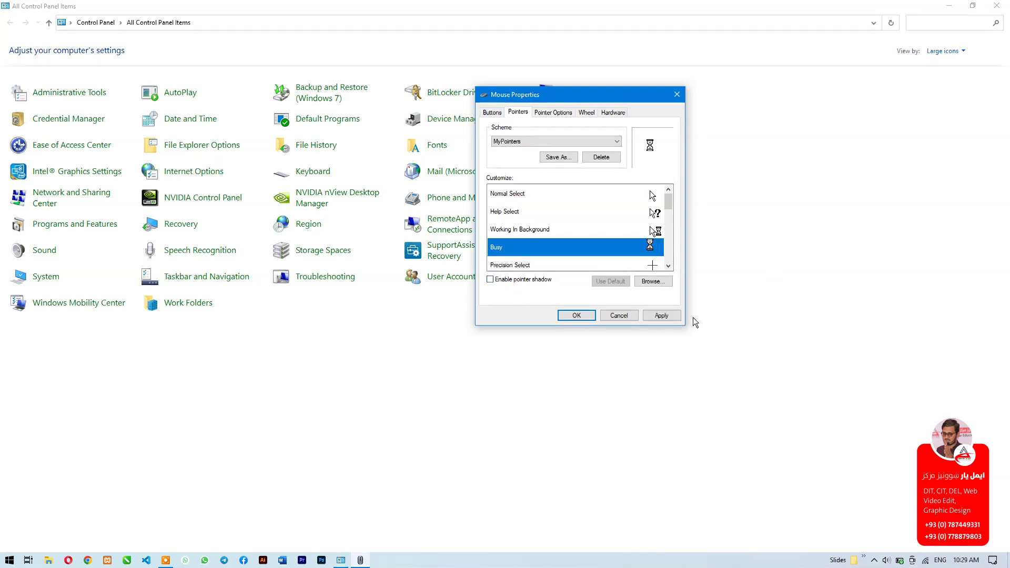
pyautogui.click(672, 318)
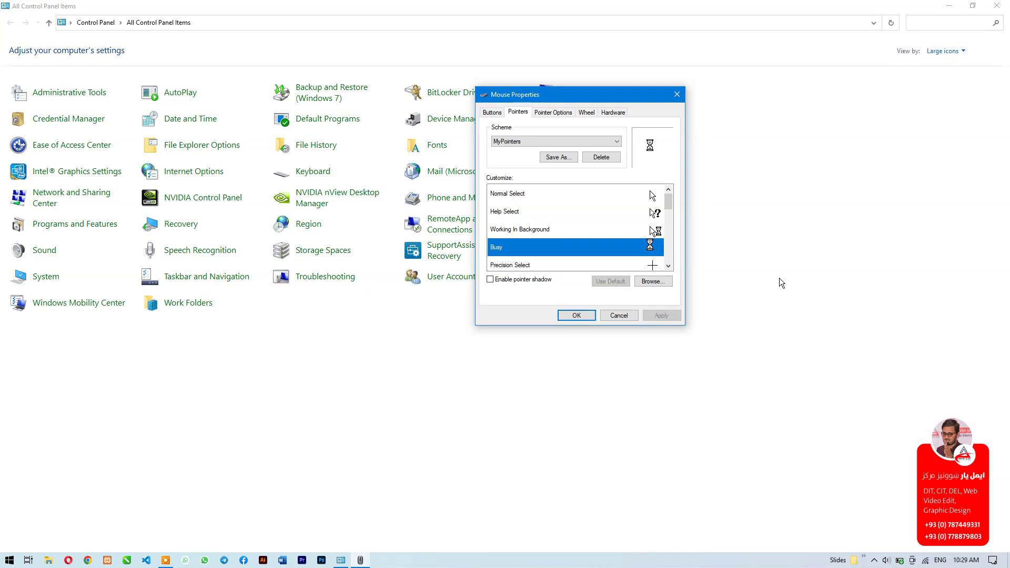
pyautogui.click(533, 279)
pyautogui.click(669, 316)
# In the pointer motion settings, try the fastest pointer speed, then set it slightly above the middle and apply.
pyautogui.click(550, 112)
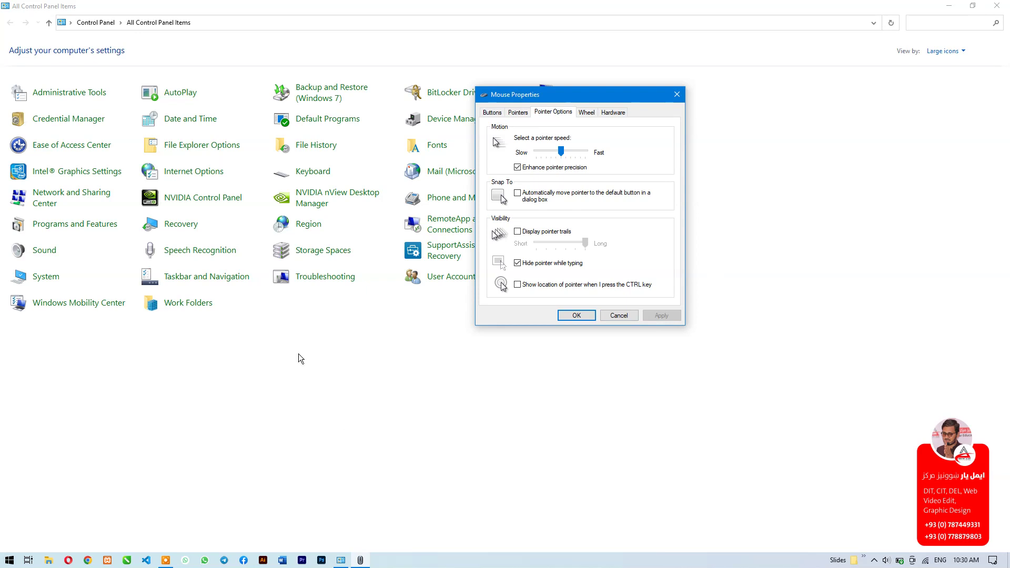
pyautogui.moveTo(561, 152); pyautogui.dragTo(617, 149)
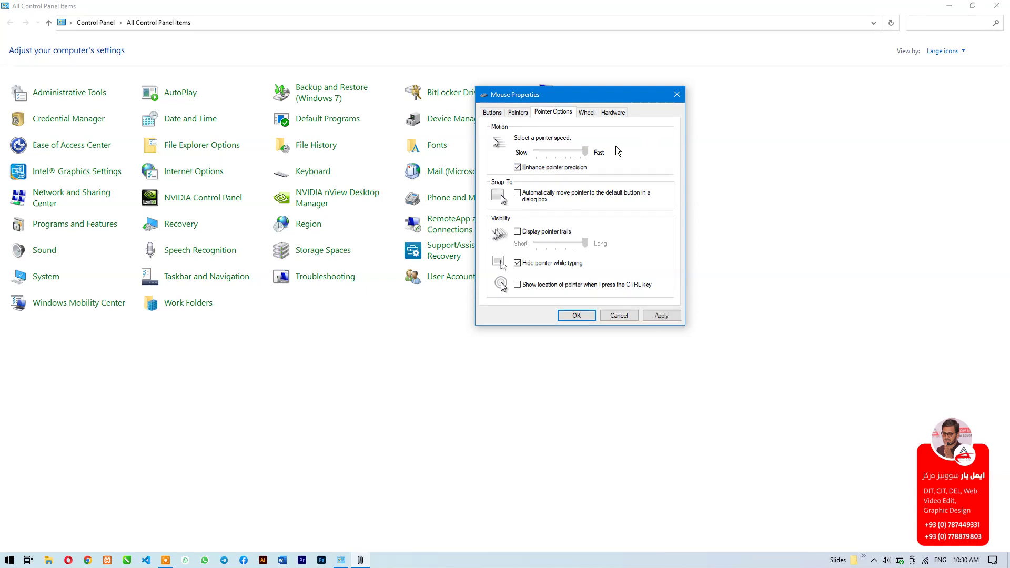
pyautogui.click(662, 316)
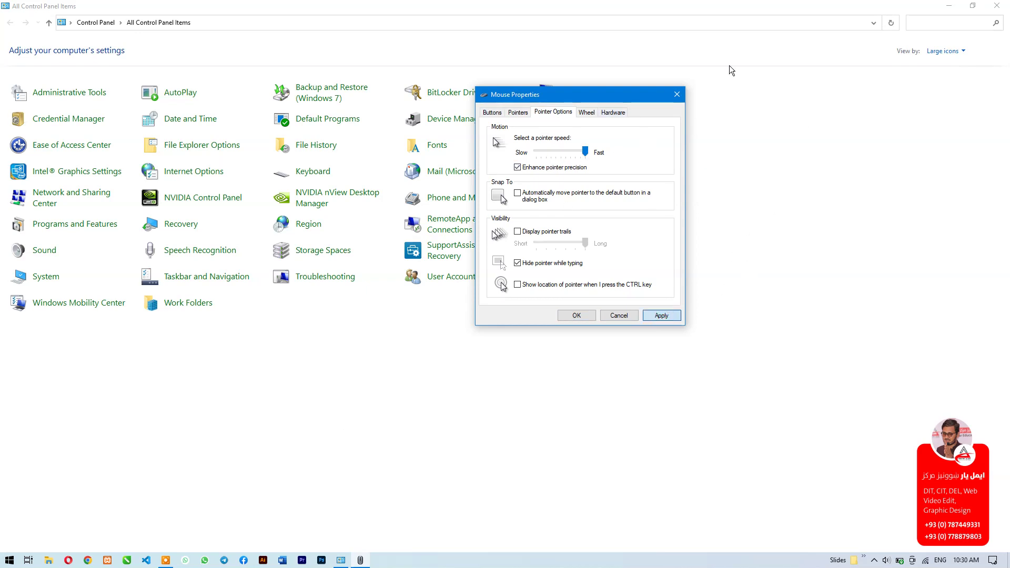
pyautogui.click(555, 151)
pyautogui.click(556, 151)
pyautogui.click(568, 155)
pyautogui.click(661, 316)
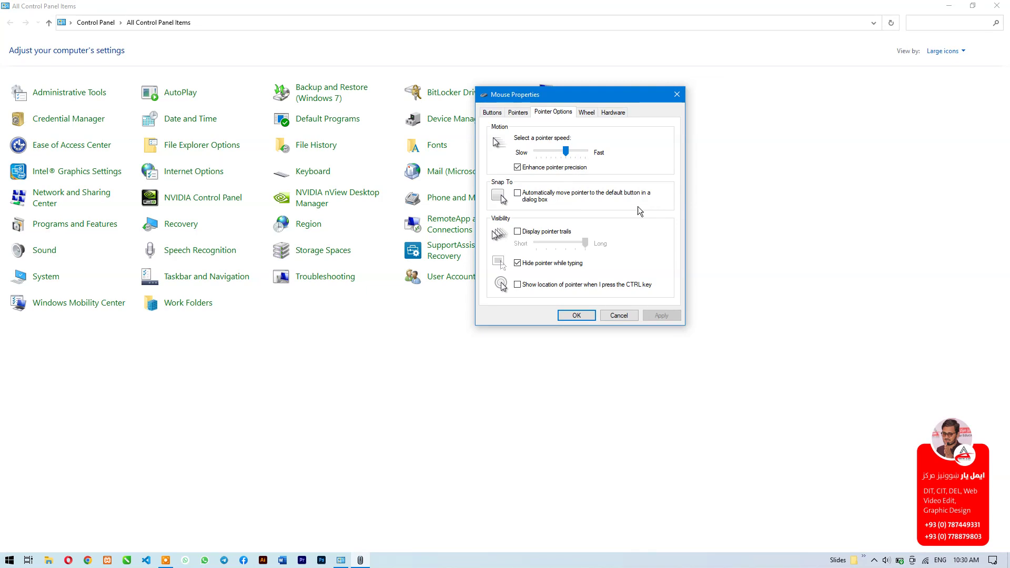
# Try automatically moving the pointer to the default button, toggle pointer trails on and off, then disable the automatic movement and apply.
pyautogui.click(539, 192)
pyautogui.click(661, 317)
pyautogui.click(519, 232)
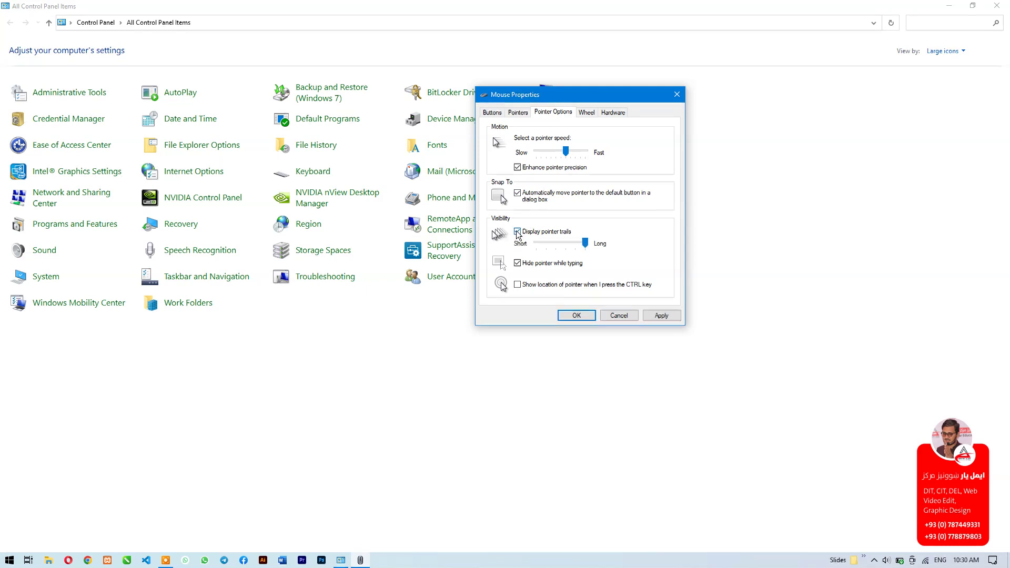
pyautogui.click(518, 233)
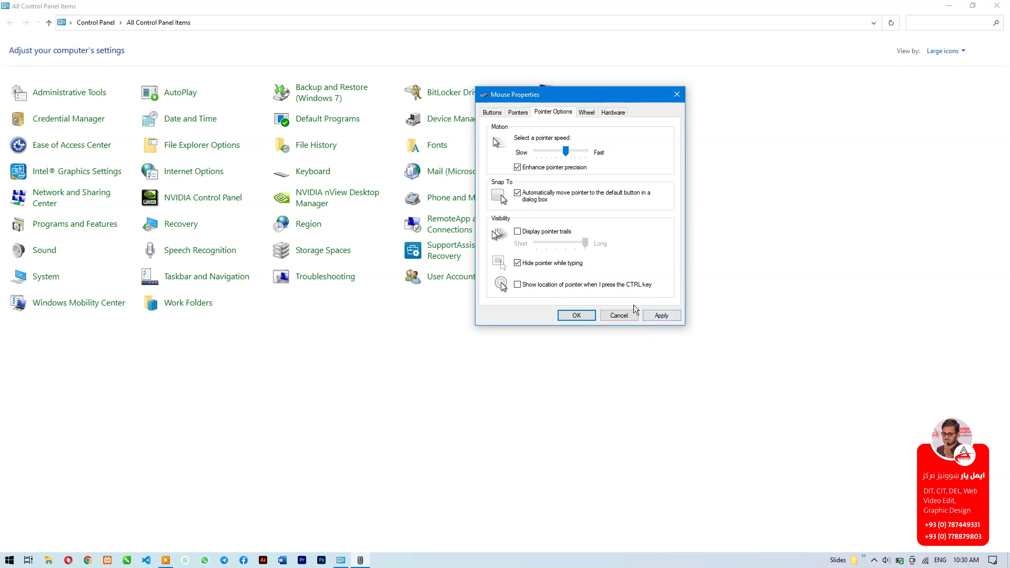
pyautogui.click(517, 193)
pyautogui.click(661, 315)
# Try pointer trails with a slightly shorter than maximum length, apply them, then disable the trails and apply.
pyautogui.click(535, 233)
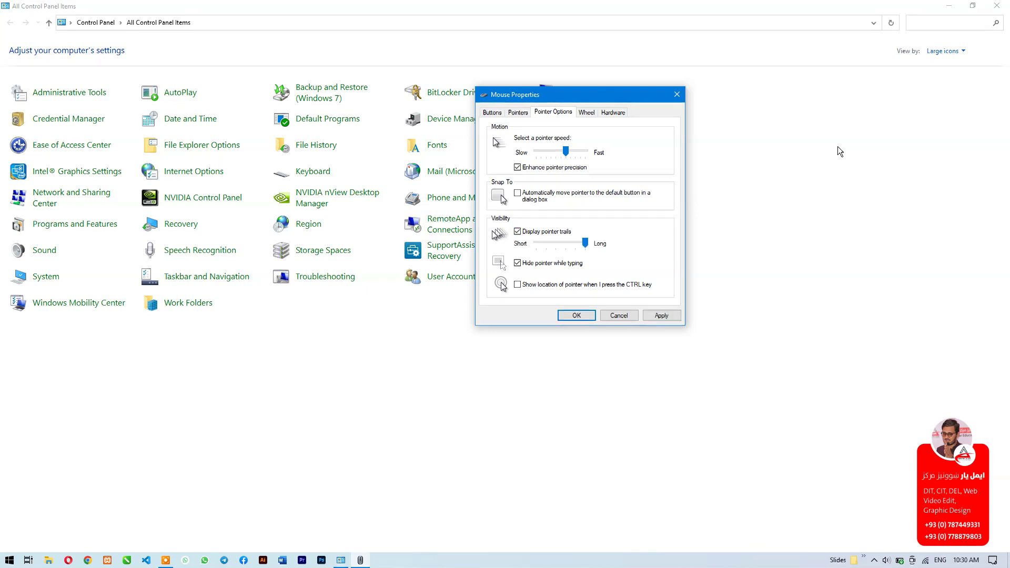
pyautogui.moveTo(585, 243); pyautogui.dragTo(554, 243)
pyautogui.click(577, 245)
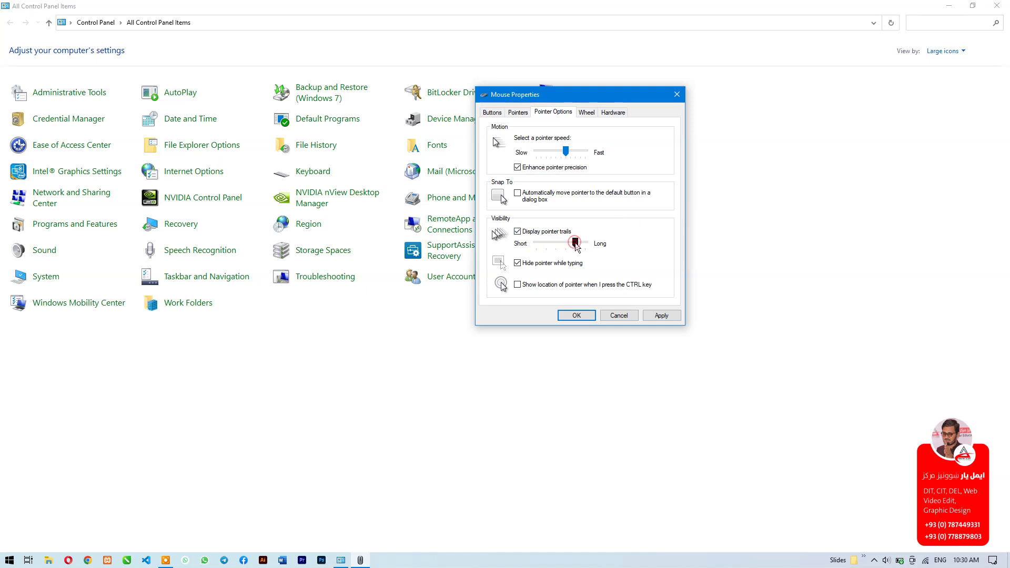
pyautogui.click(664, 317)
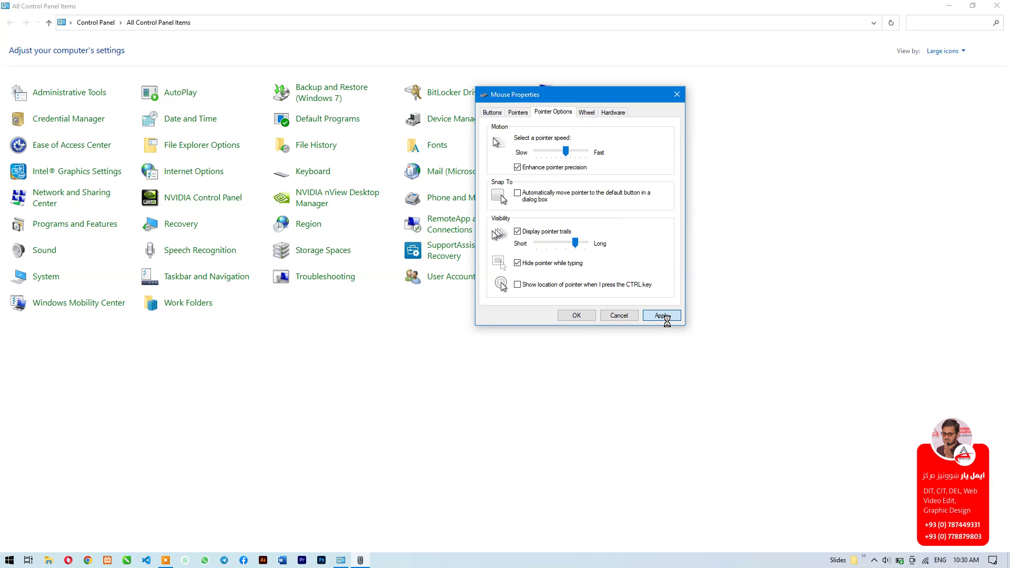
pyautogui.click(516, 232)
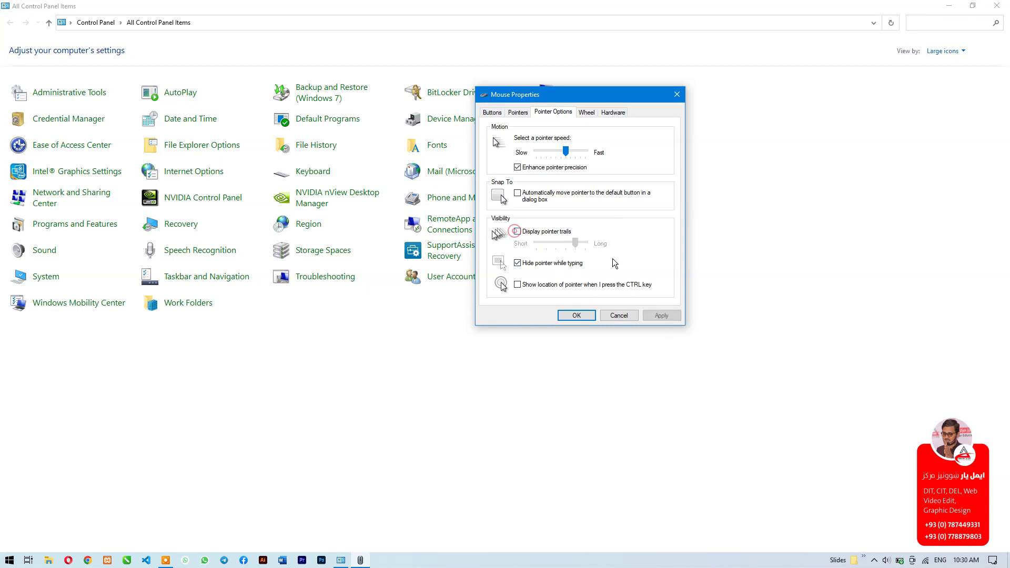
pyautogui.click(660, 315)
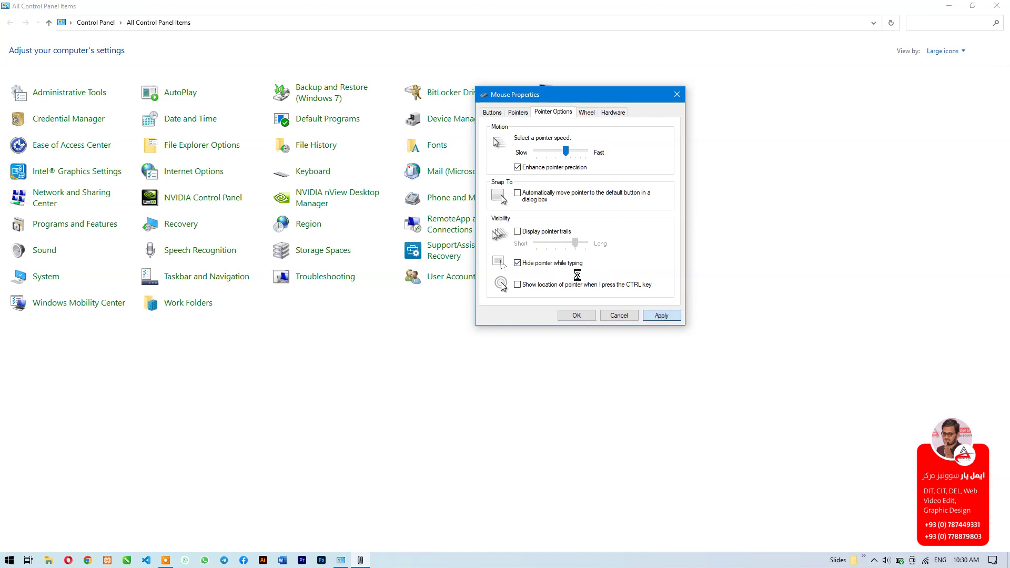
# Open Word with a blank document and enter "Asdfjldjfadsfasdfsdafjsad;lfjasdklf" and "Asdfa;sdlkfja" on two separate lines.
pyautogui.press('super+r')
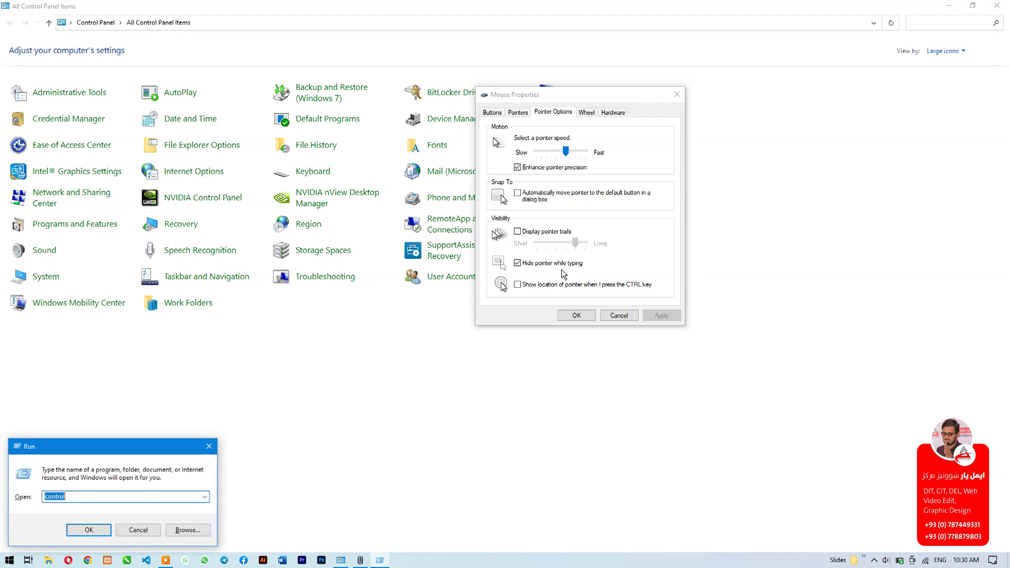
pyautogui.write('winword')
pyautogui.press('Return')
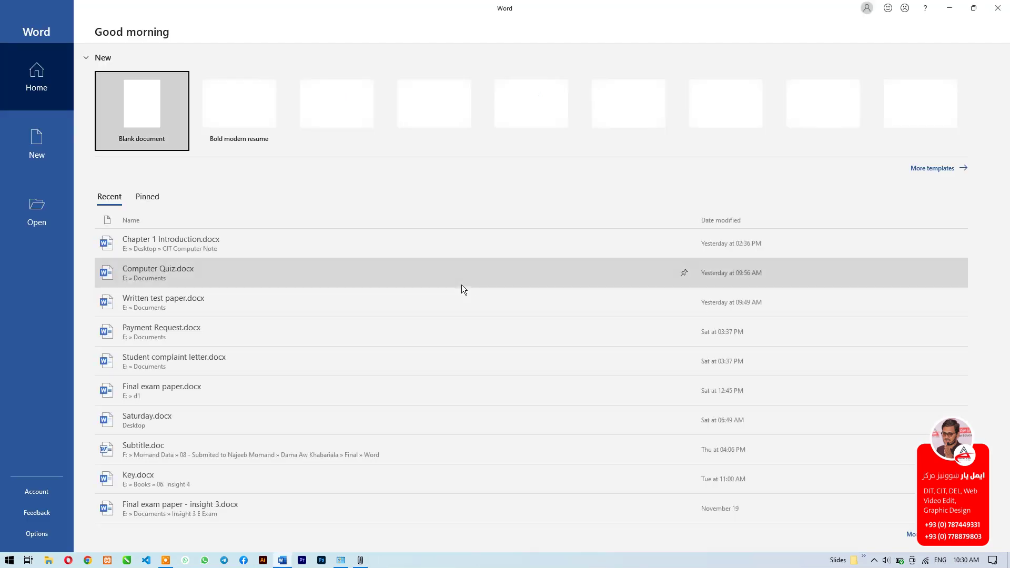
pyautogui.click(143, 93)
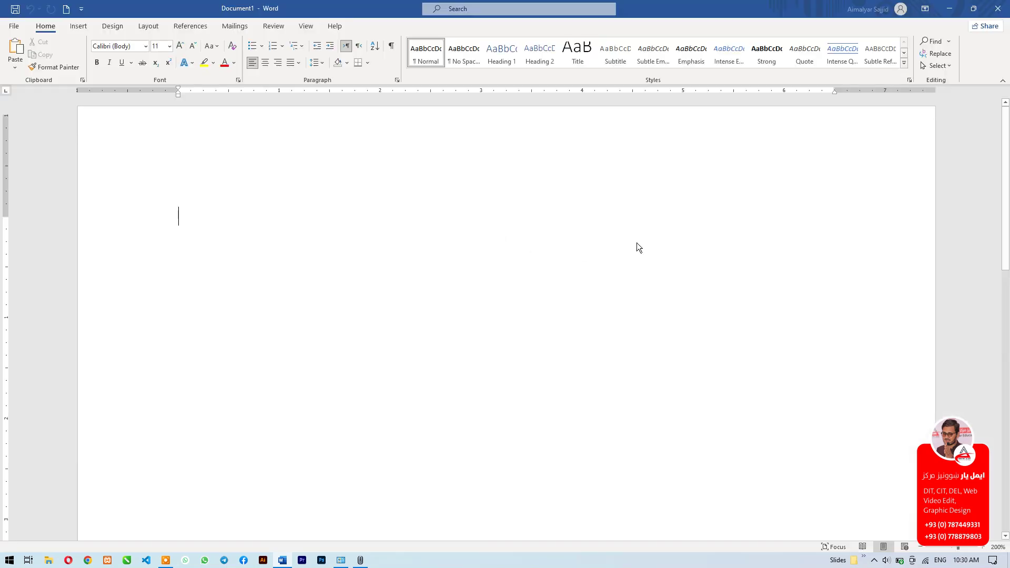
pyautogui.write('asdfjldjfadsfasdfsdafjsad;lfjasdklf')
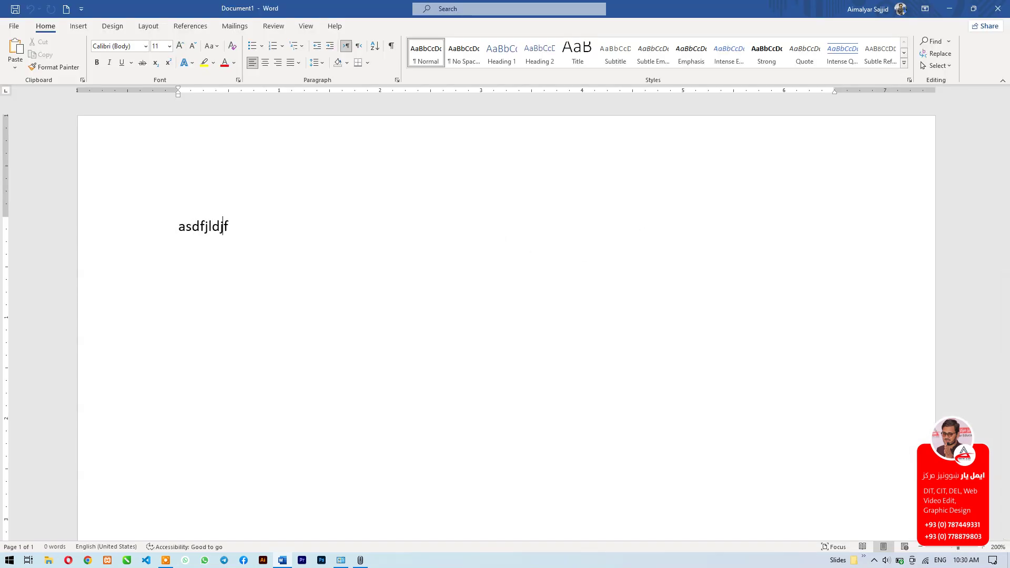
pyautogui.press('Return')
pyautogui.write('asdfa;sdlkfja')
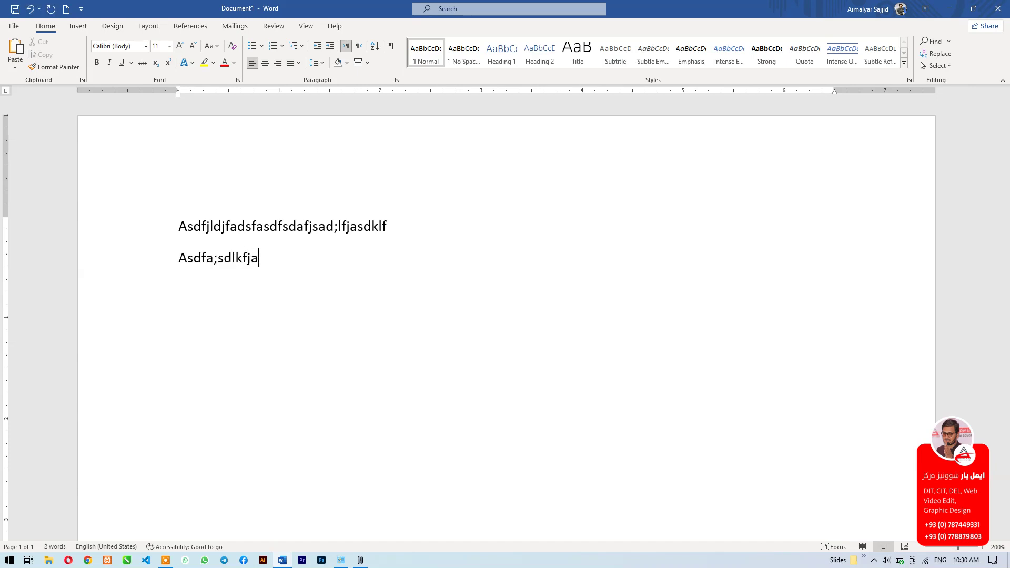
# Disable and apply hiding the pointer while typing in Mouse Properties, test it by appending "asdlfkjdfja" in Word, and accept the settings.
pyautogui.hotkey('alt', 'Tab')
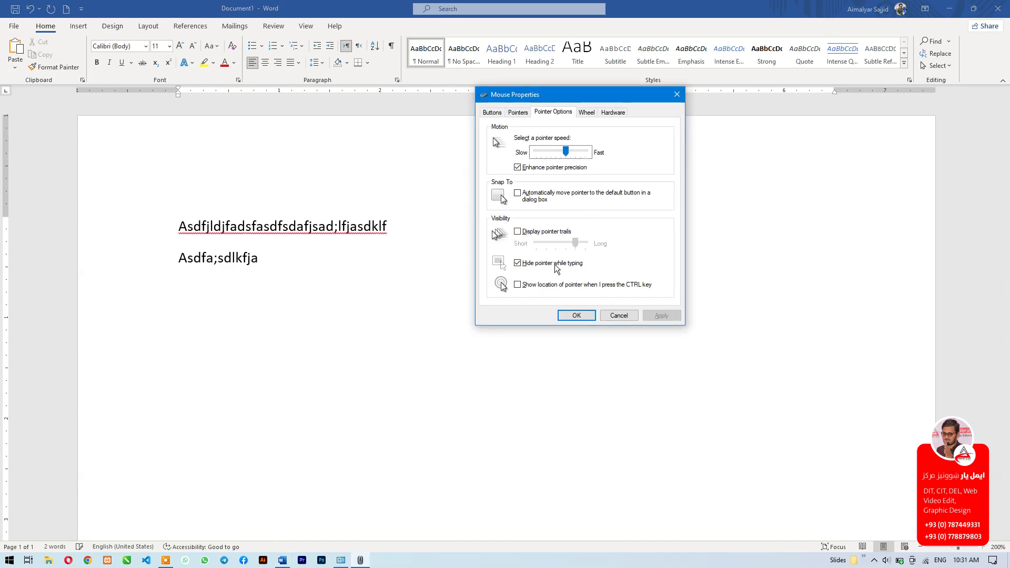
pyautogui.click(535, 263)
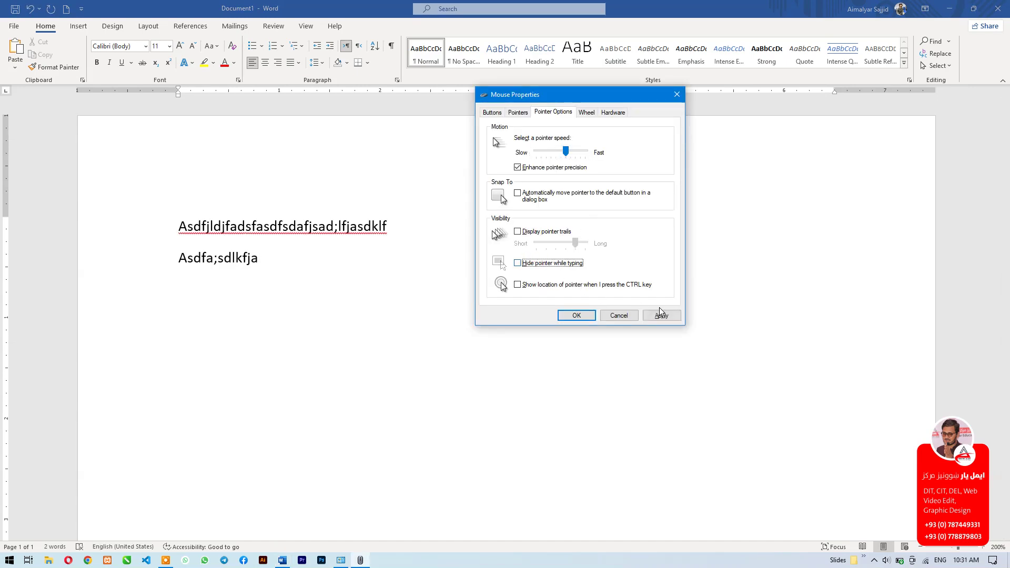
pyautogui.click(662, 315)
pyautogui.hotkey('alt', 'Tab')
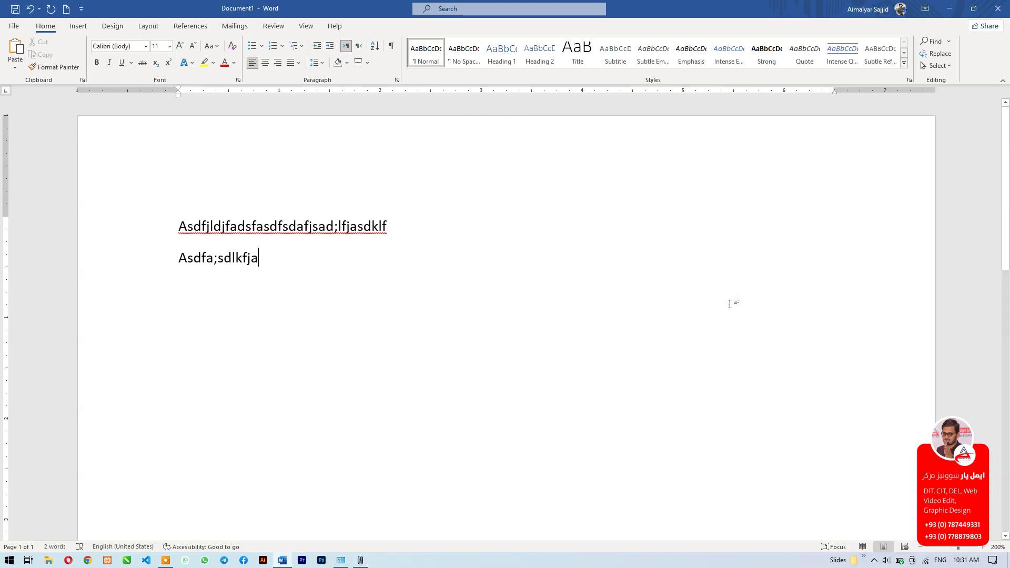
pyautogui.write('asdlfkjdfja')
pyautogui.hotkey('alt', 'Tab')
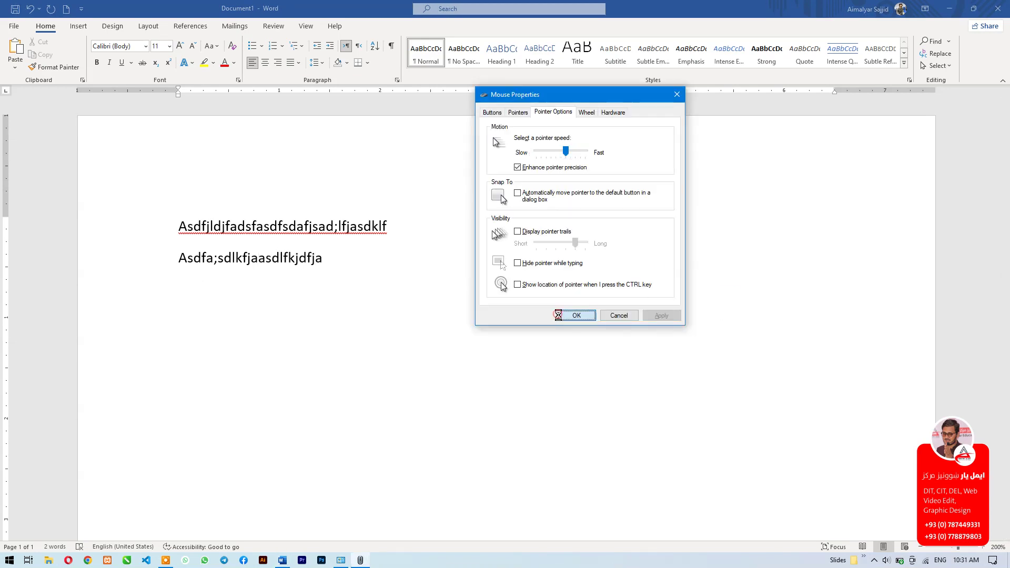
pyautogui.click(576, 315)
# Add "asdfsd" to the Word document and close Word without saving.
pyautogui.write('asdfsd')
pyautogui.click(682, 204)
pyautogui.hotkey('alt', 'F4')
pyautogui.click(557, 338)
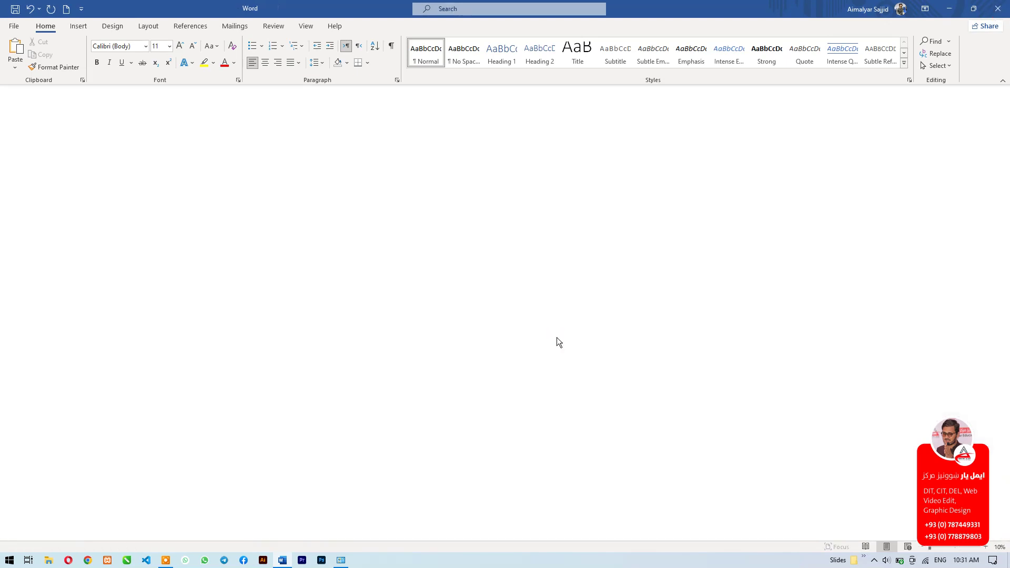
# Reopen Word with a blank document, enter "asdfsadkljfsdal", replace it with "asdfasdfasdfasd" and close without saving.
pyautogui.press('super+r')
pyautogui.press('Return')
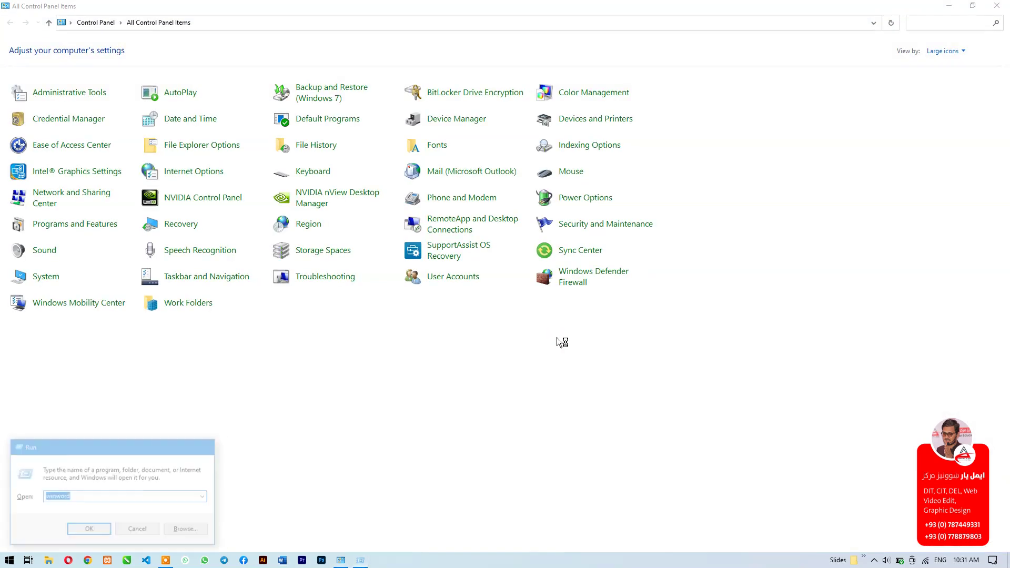
pyautogui.press('Return')
pyautogui.write('asdfsadkljfsdal')
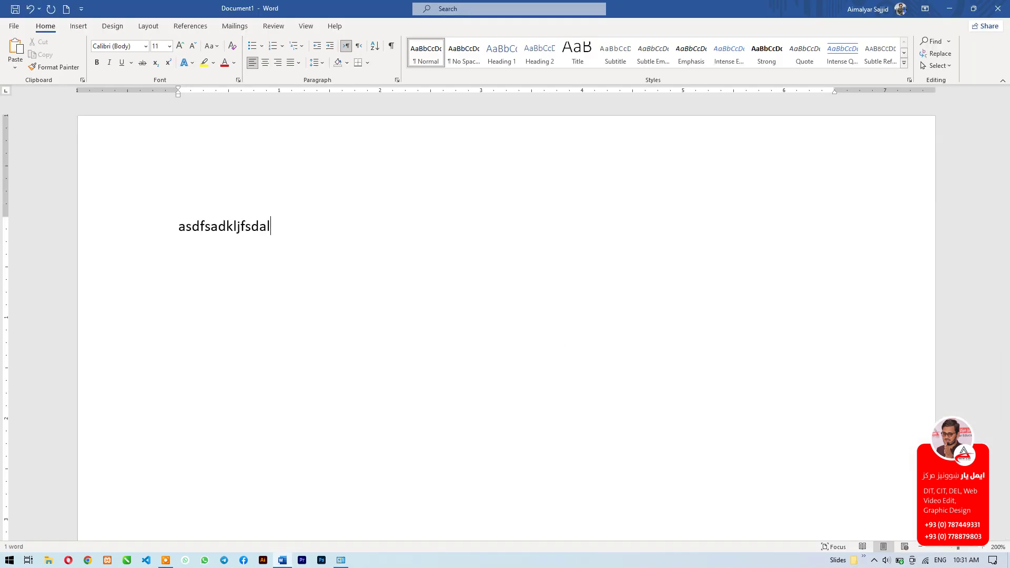
pyautogui.hotkey('ctrl', 'a')
pyautogui.write('asdfasdfasdfasd')
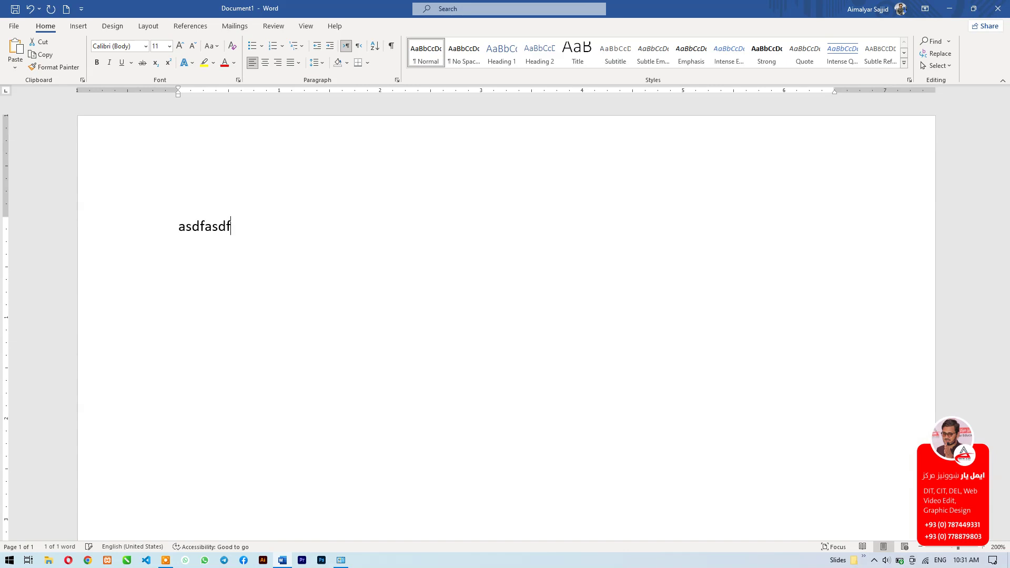
pyautogui.click(998, 8)
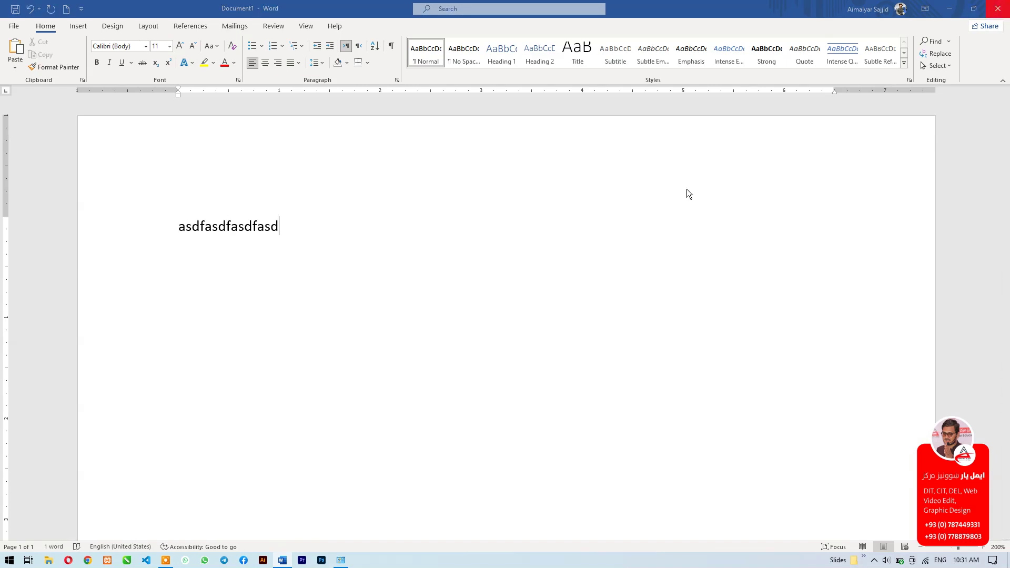
pyautogui.click(561, 335)
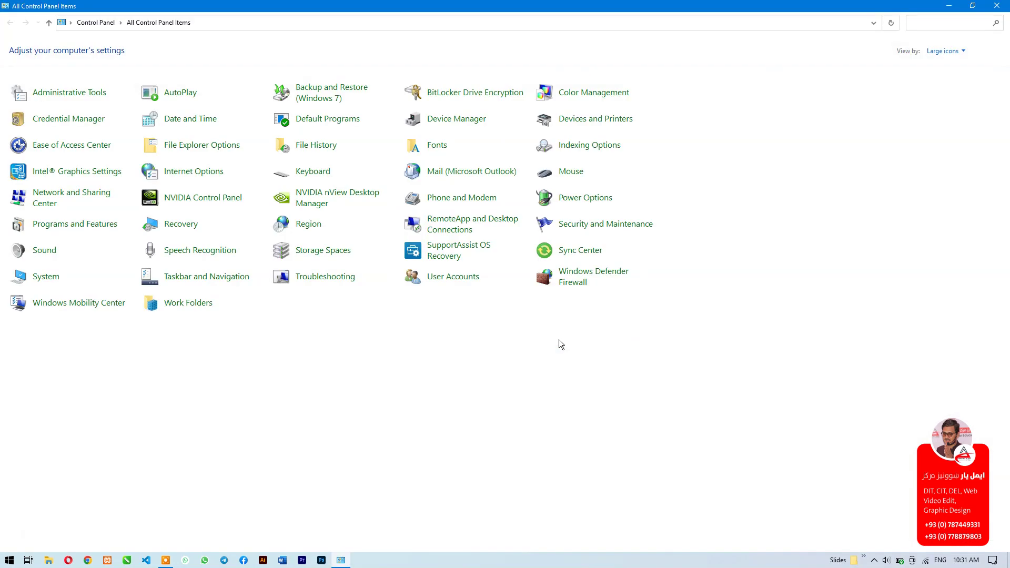
# Open Notepad, enter "asdfsdafasdfsdfdsa" to test the pointer's visibility, and return to Control Panel.
pyautogui.press('super+r')
pyautogui.write('note')
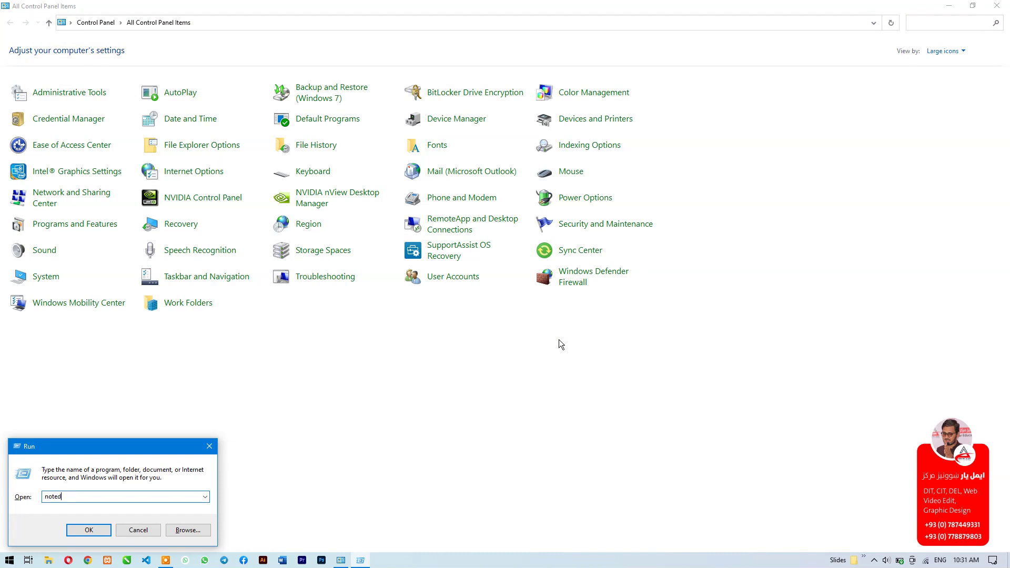
pyautogui.write('pad')
pyautogui.press('Return')
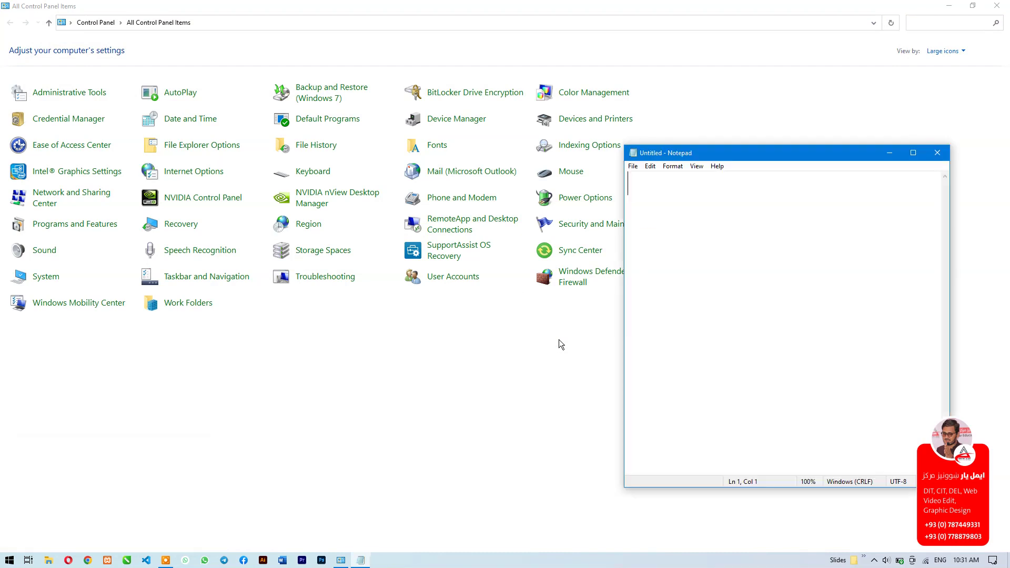
pyautogui.write('asdfsdafasdfsdfdsa')
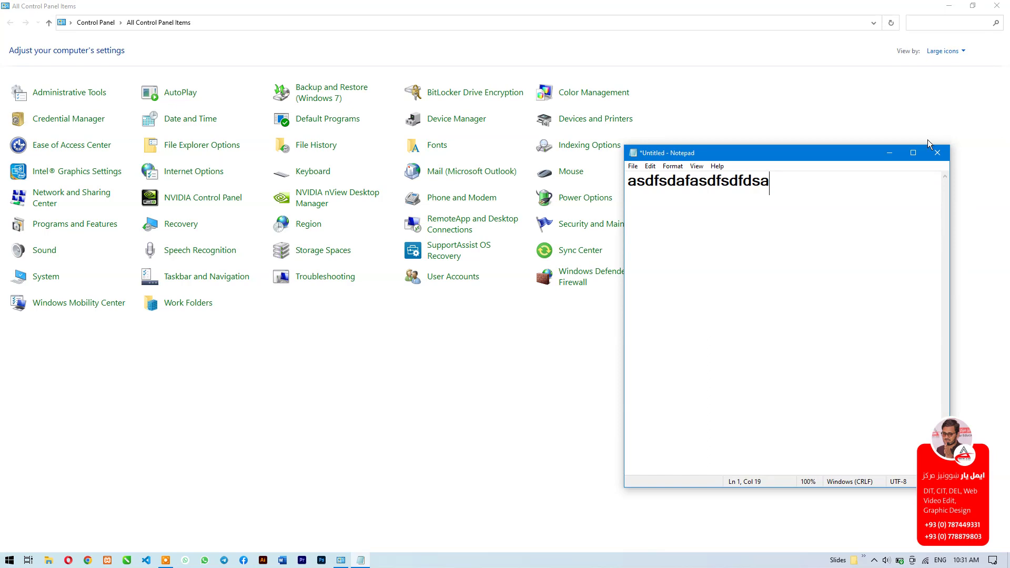
pyautogui.click(936, 154)
pyautogui.hotkey('alt', 'Tab')
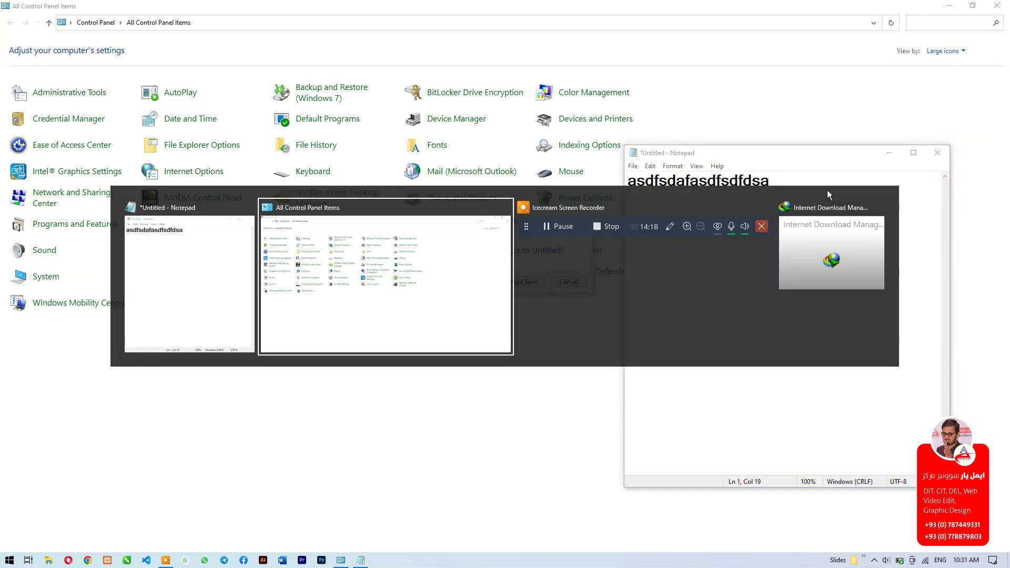
pyautogui.click(571, 169)
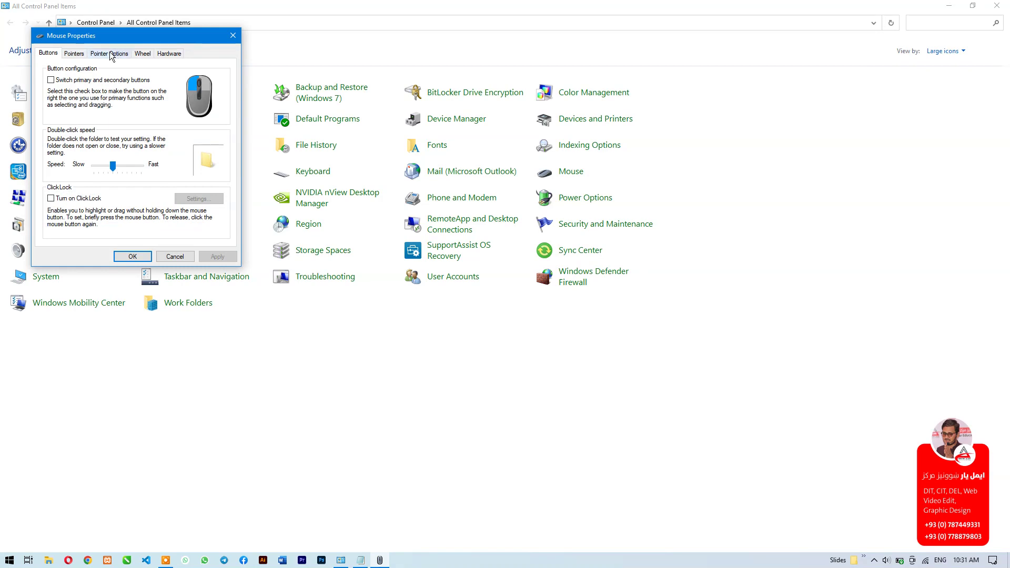
pyautogui.click(109, 53)
pyautogui.moveTo(116, 34); pyautogui.dragTo(444, 81)
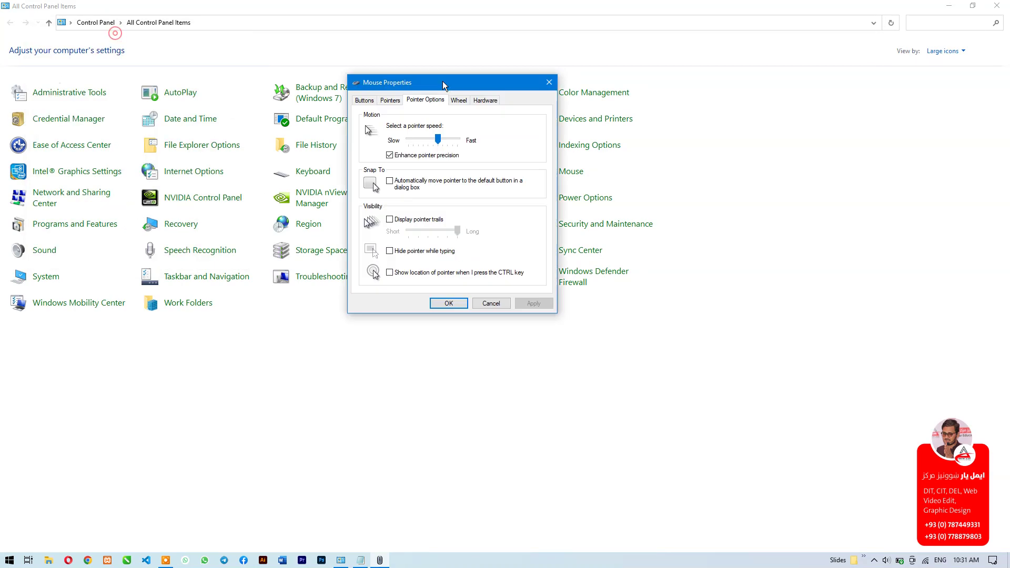
pyautogui.click(453, 253)
pyautogui.click(454, 252)
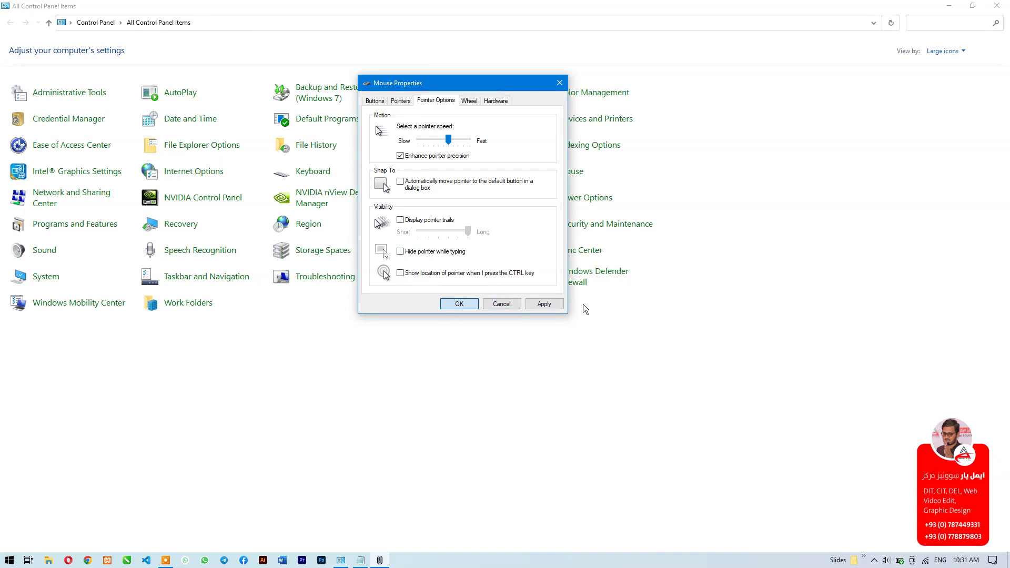
pyautogui.hotkey('alt', 'F4')
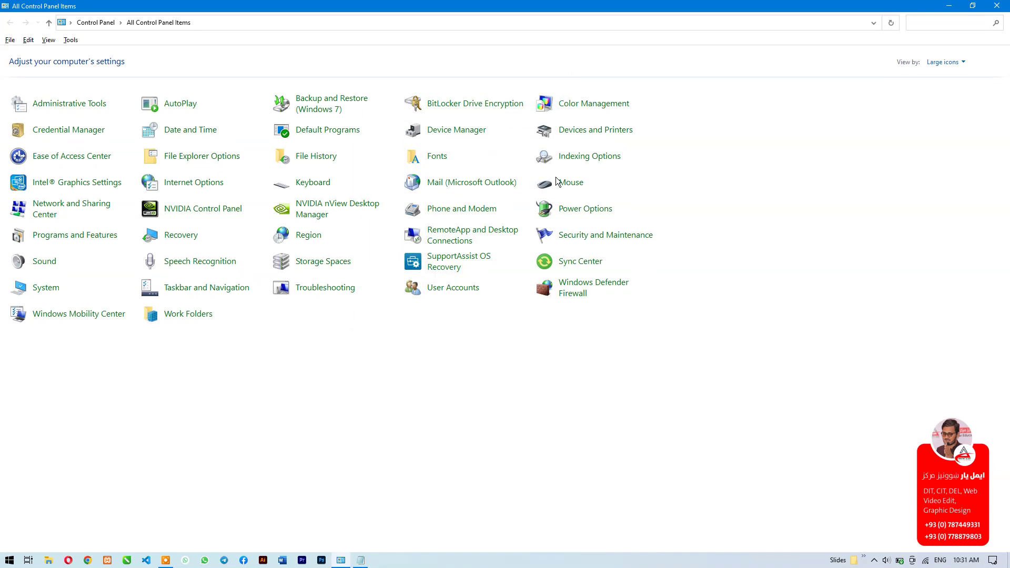
# Reopen the mouse settings, enable hiding the pointer while typing in the pointer options, and accept the change.
pyautogui.click(557, 180)
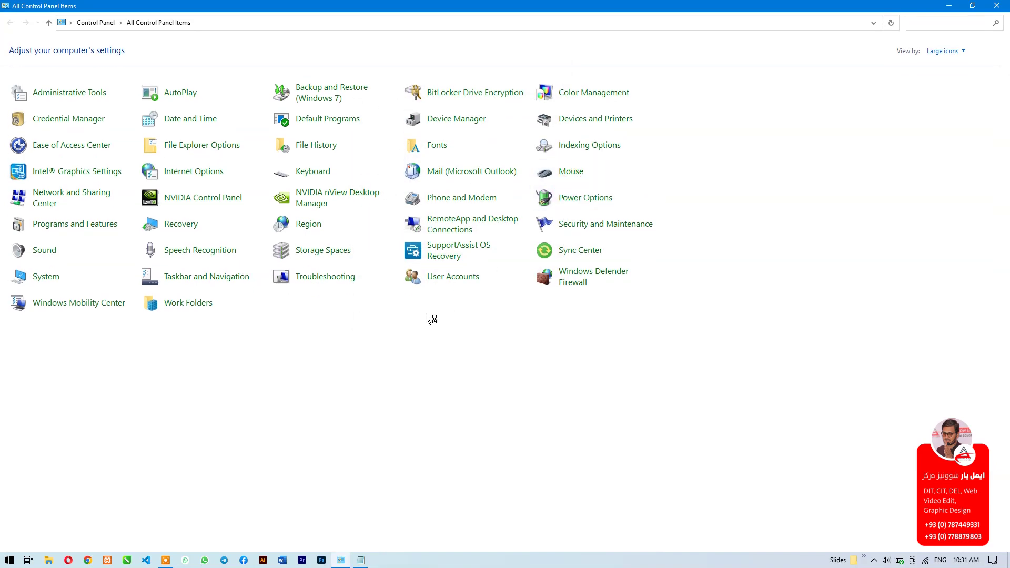
pyautogui.click(120, 68)
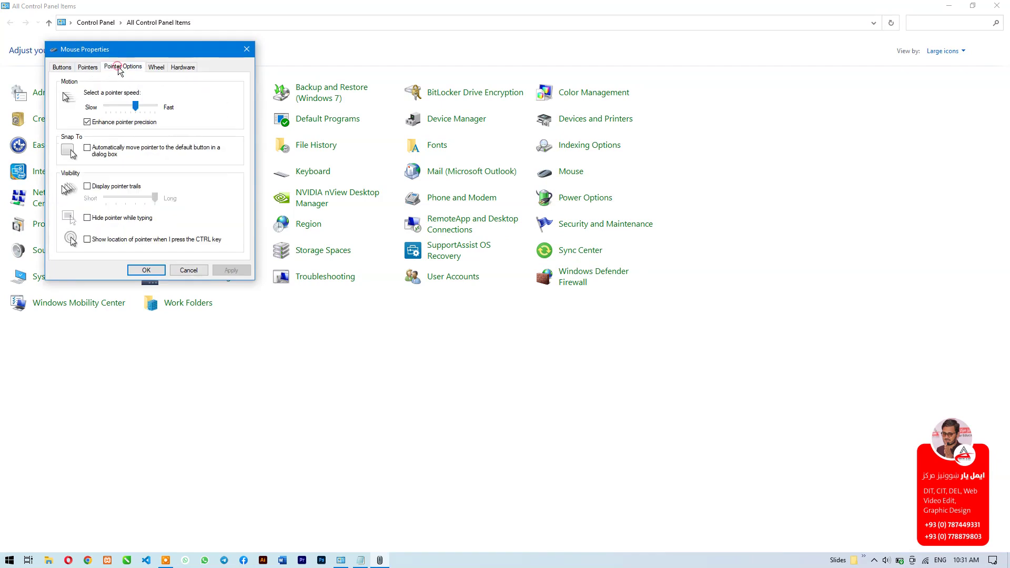
pyautogui.click(122, 218)
pyautogui.click(144, 270)
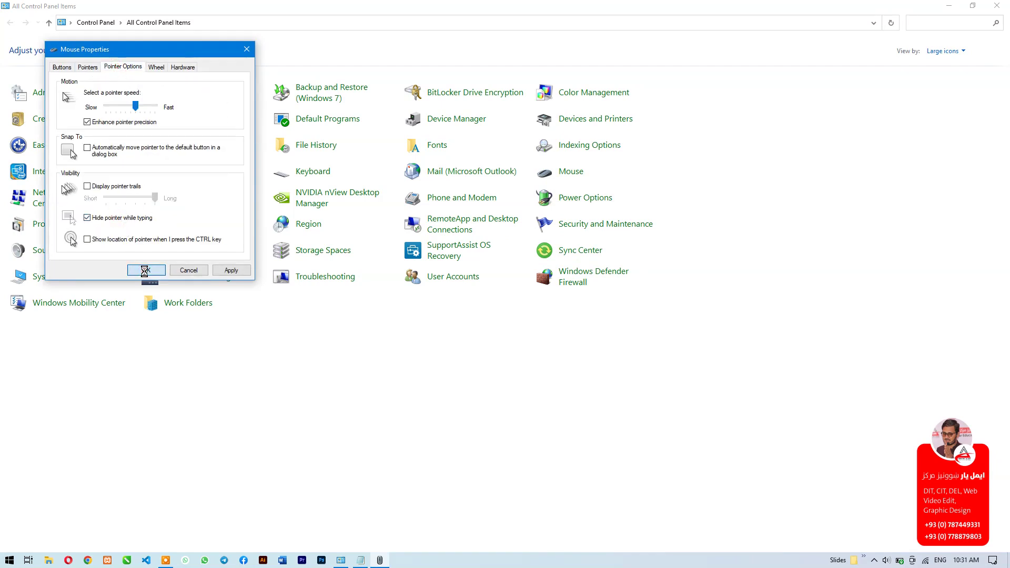
# Insert more random sample letters into the untitled Notepad text to test the hidden pointer, and close Notepad without saving.
pyautogui.hotkey('alt', 'Tab')
pyautogui.hotkey('alt', 'Tab')
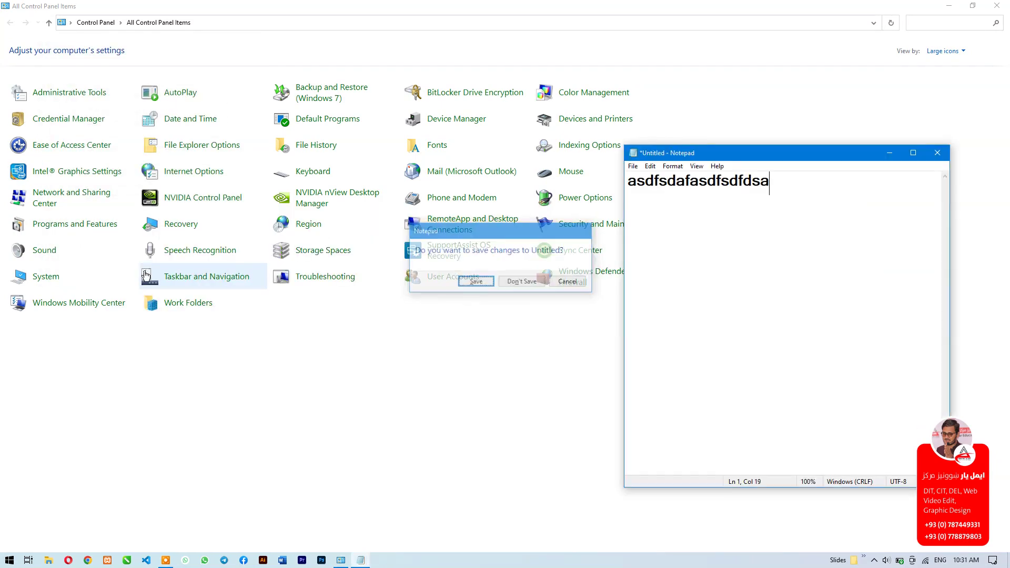
pyautogui.click(674, 282)
pyautogui.write('dfasdfsdafsd')
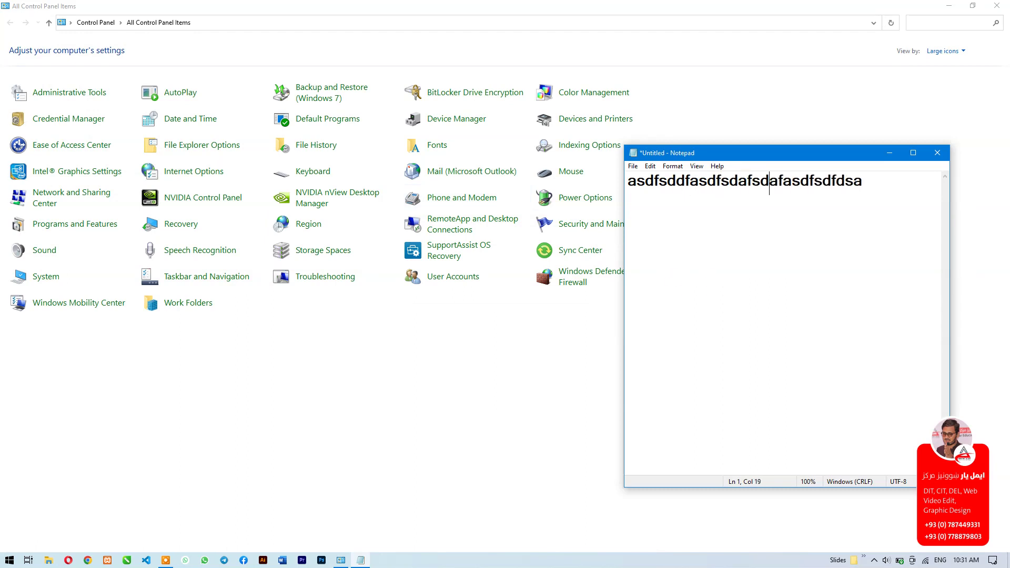
pyautogui.write('asdfasdfasdfsdafasdfsd')
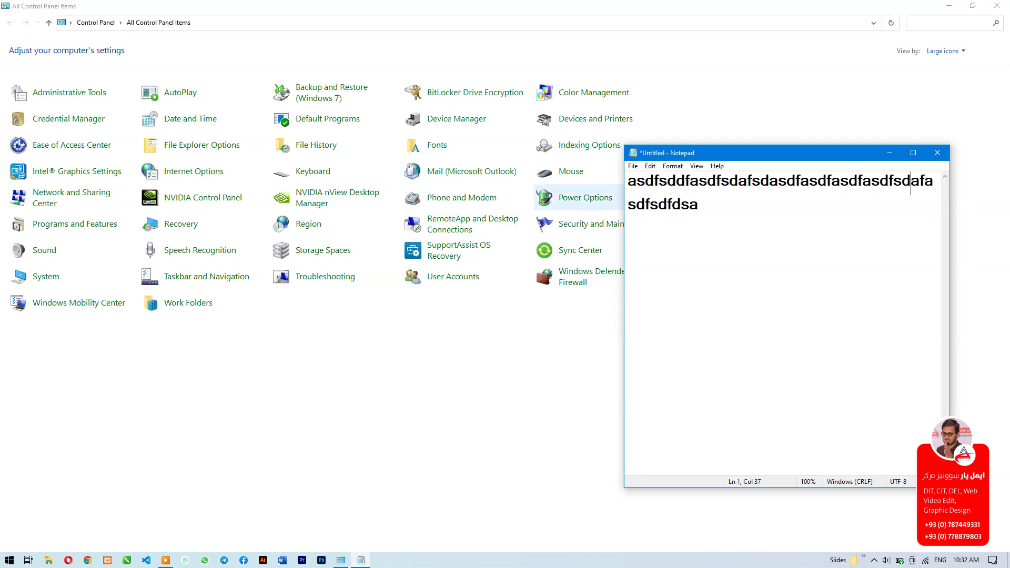
pyautogui.click(942, 155)
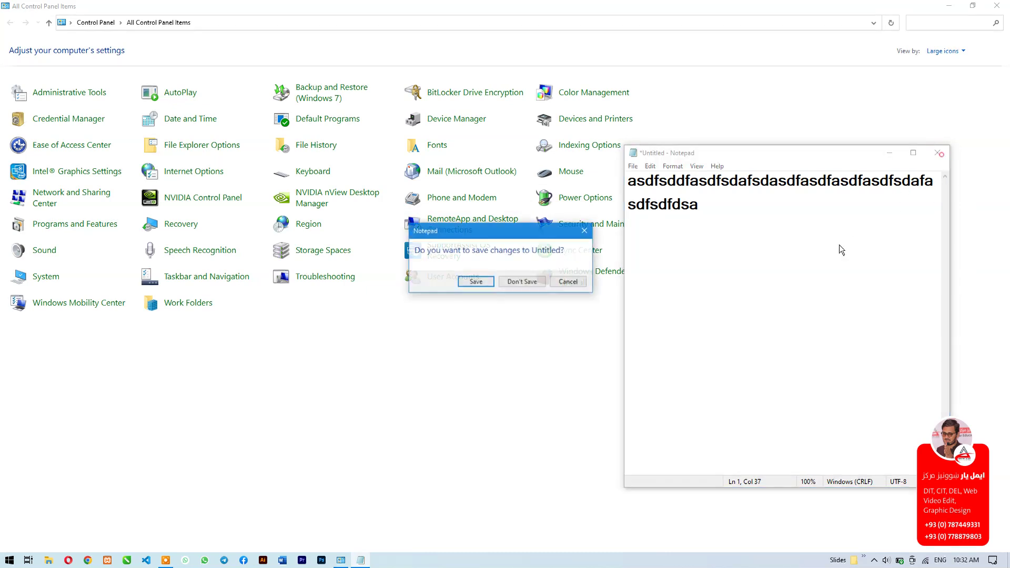
pyautogui.click(531, 284)
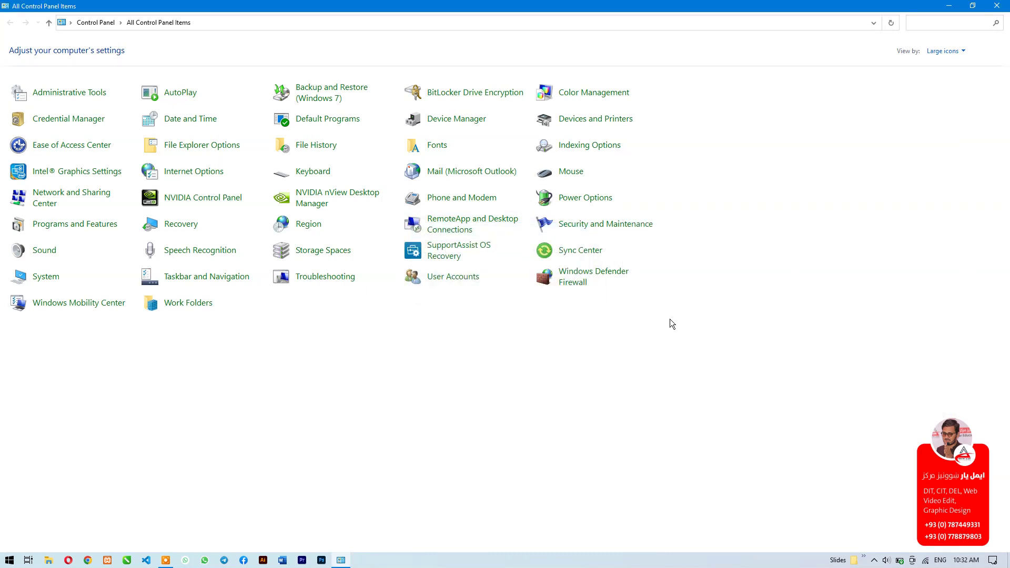
# In the mouse pointer options, enable showing the pointer location when CTRL is pressed, apply it and close the dialog.
pyautogui.click(572, 177)
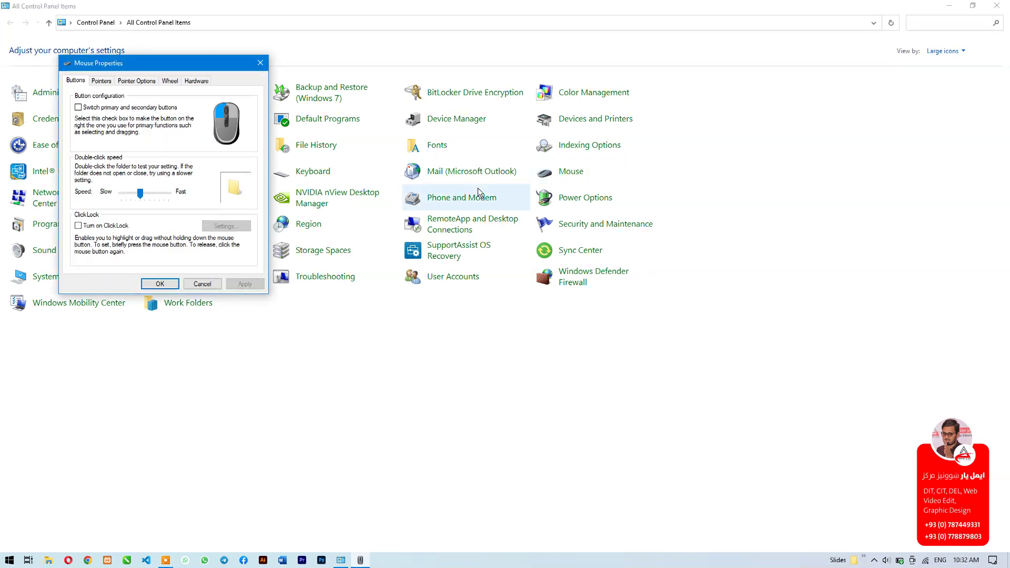
pyautogui.click(136, 81)
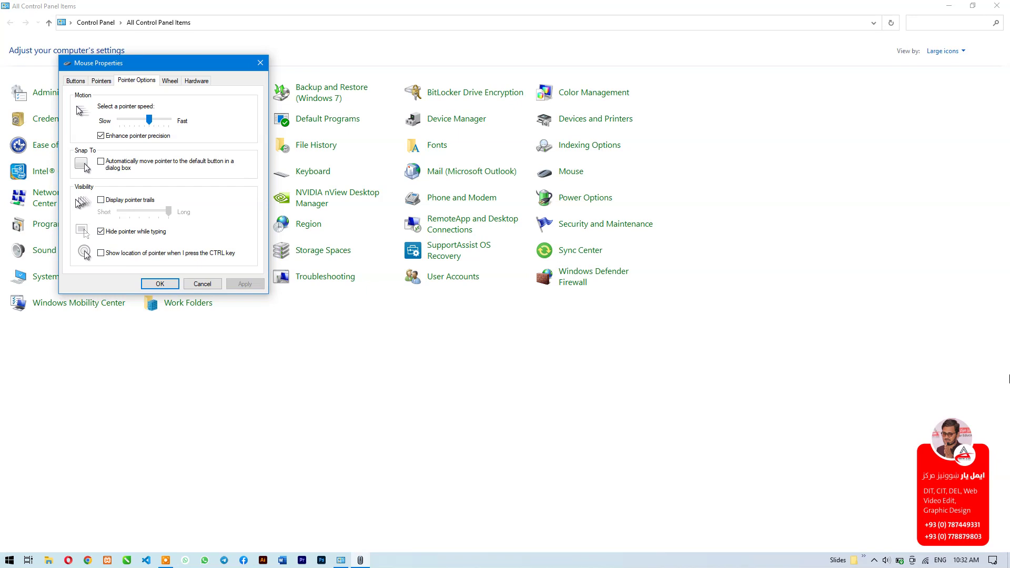
pyautogui.click(130, 253)
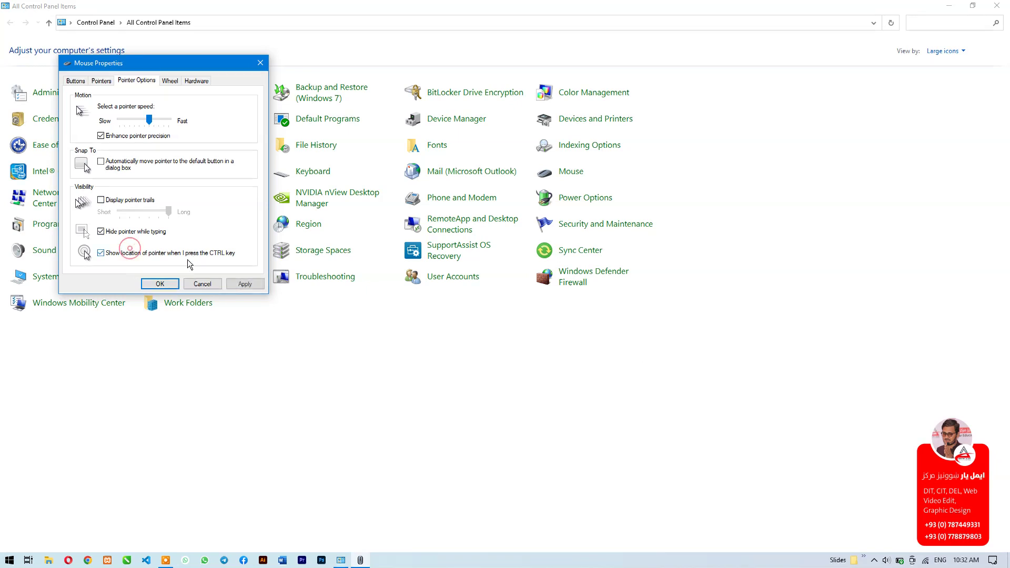
pyautogui.click(238, 285)
pyautogui.press('Return')
# Test the pointer location indicator several times over the Control Panel window.
pyautogui.press('ctrl')
pyautogui.press('ctrl')
pyautogui.press('ctrl')
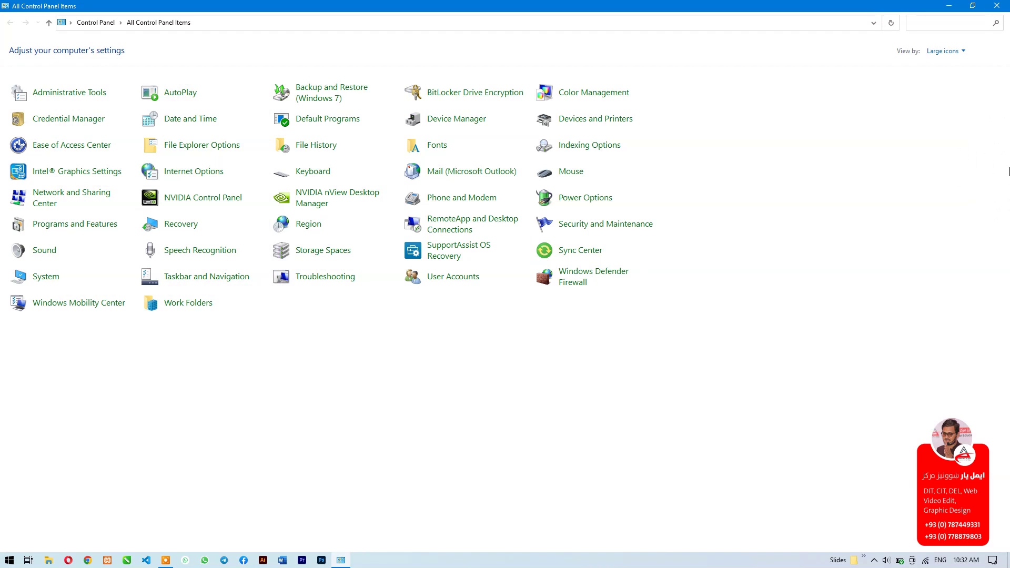
pyautogui.press('ctrl')
pyautogui.press('ctrl')
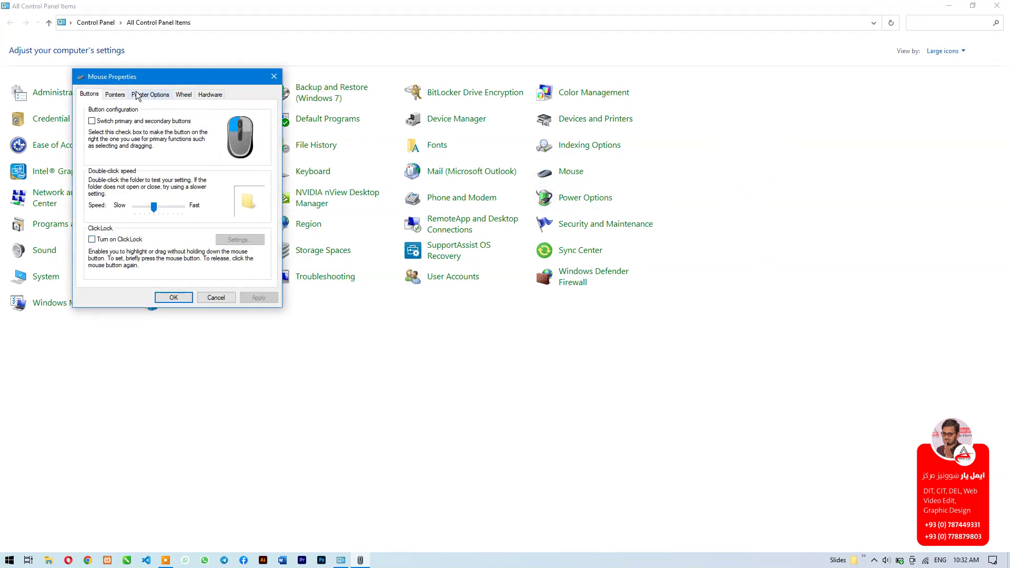
# Clear the CTRL-key pointer location option, view the wheel scrolling settings, and close Mouse Properties without applying.
pyautogui.click(137, 94)
pyautogui.click(120, 268)
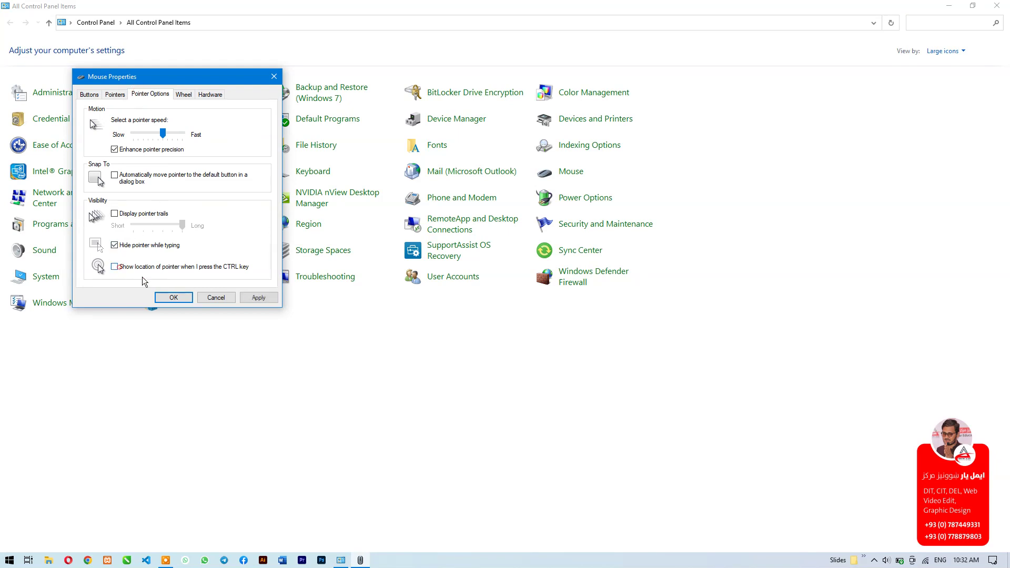
pyautogui.click(186, 96)
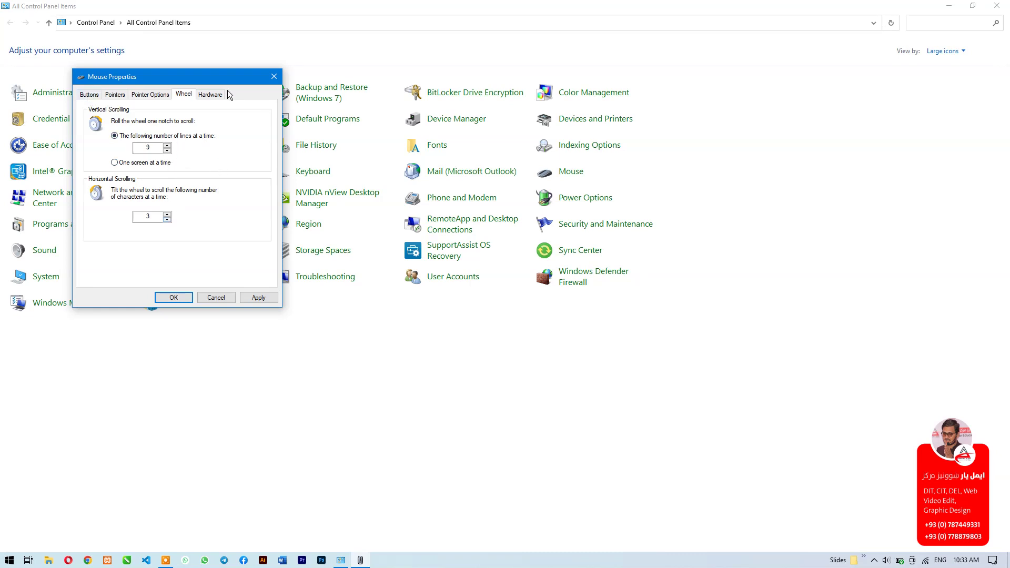
pyautogui.click(271, 78)
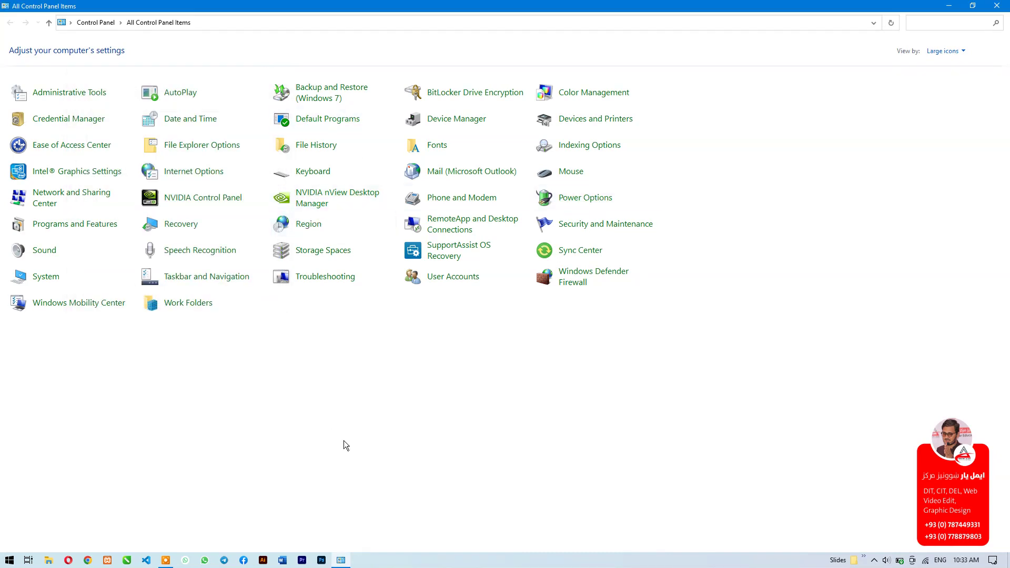
pyautogui.click(165, 561)
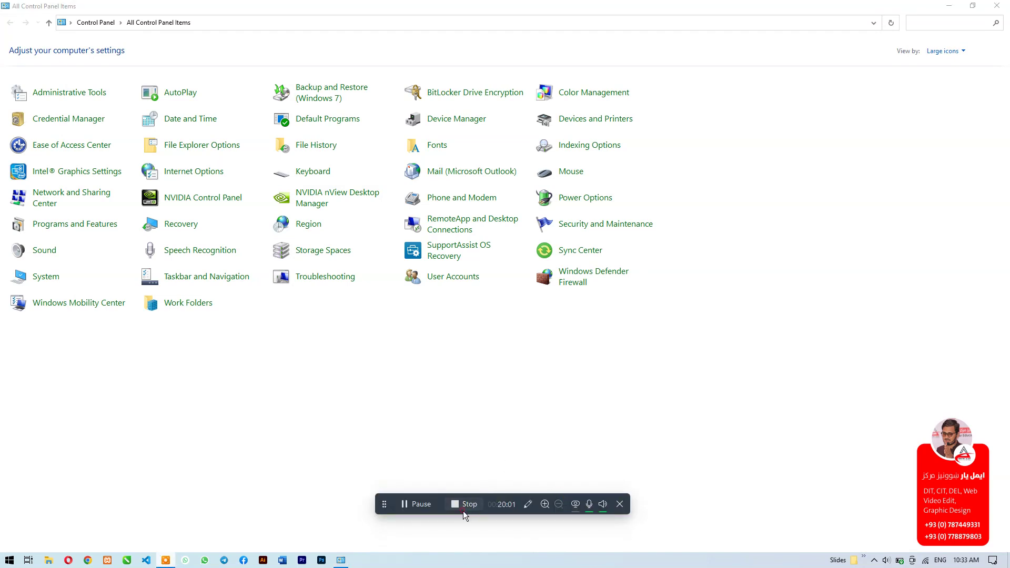